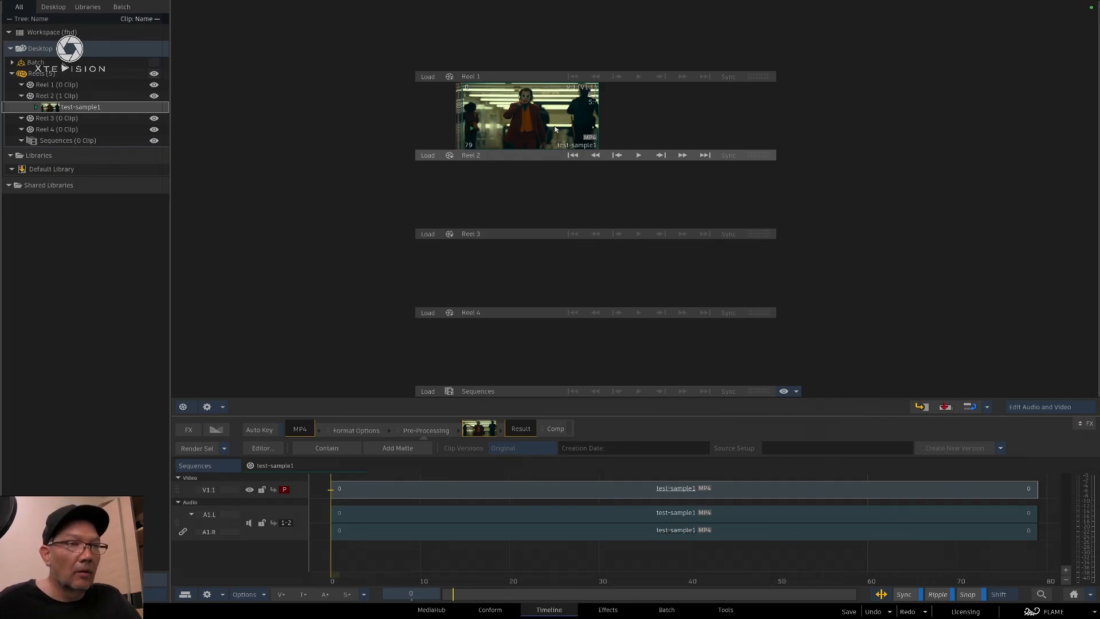
# Switch to Terminal to check that the ComfyUI server is running, and return to Flame
pyautogui.press('super+Tab')
pyautogui.press('super+Tab')
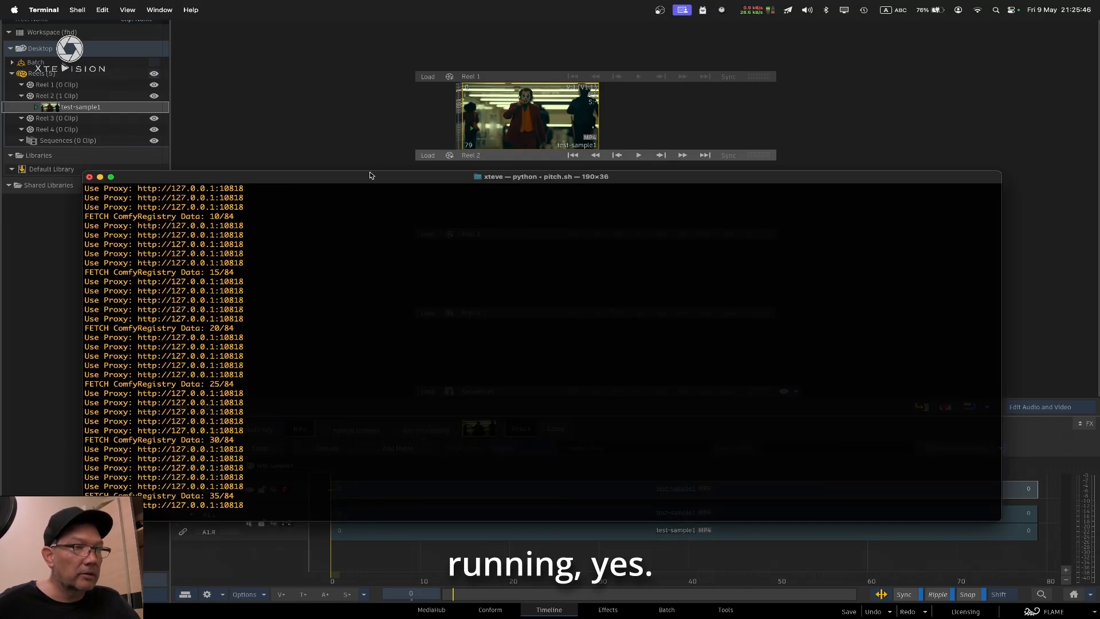
pyautogui.click(371, 148)
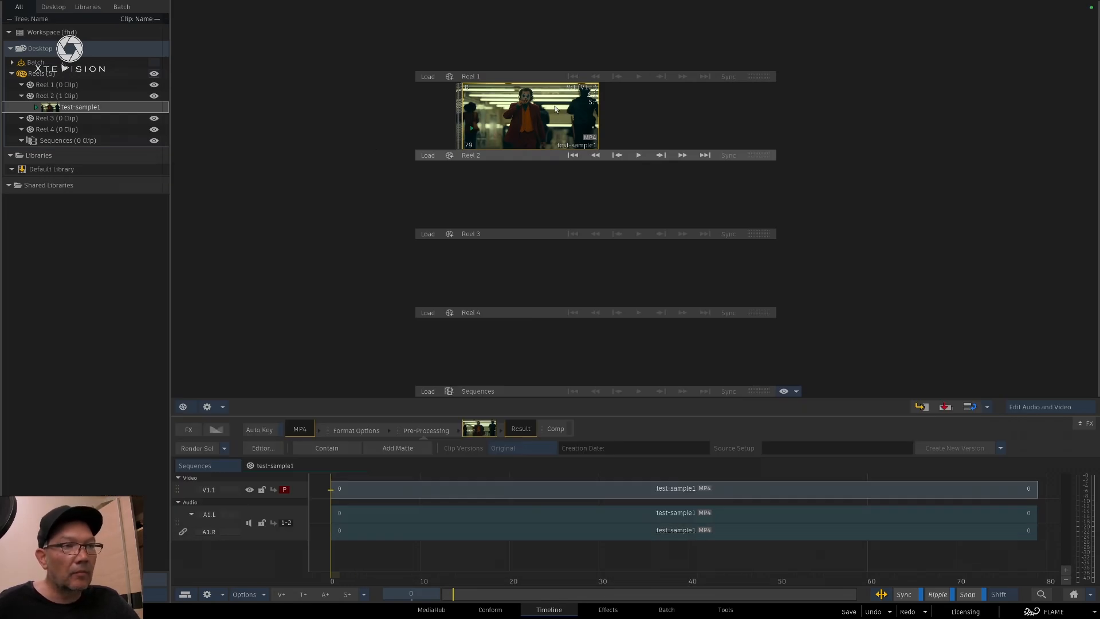
# Open the test-sample1 clip from Reel 2, play it back, and return to the reels view
pyautogui.rightClick(562, 106)
pyautogui.click(524, 114)
pyautogui.doubleClick(524, 114)
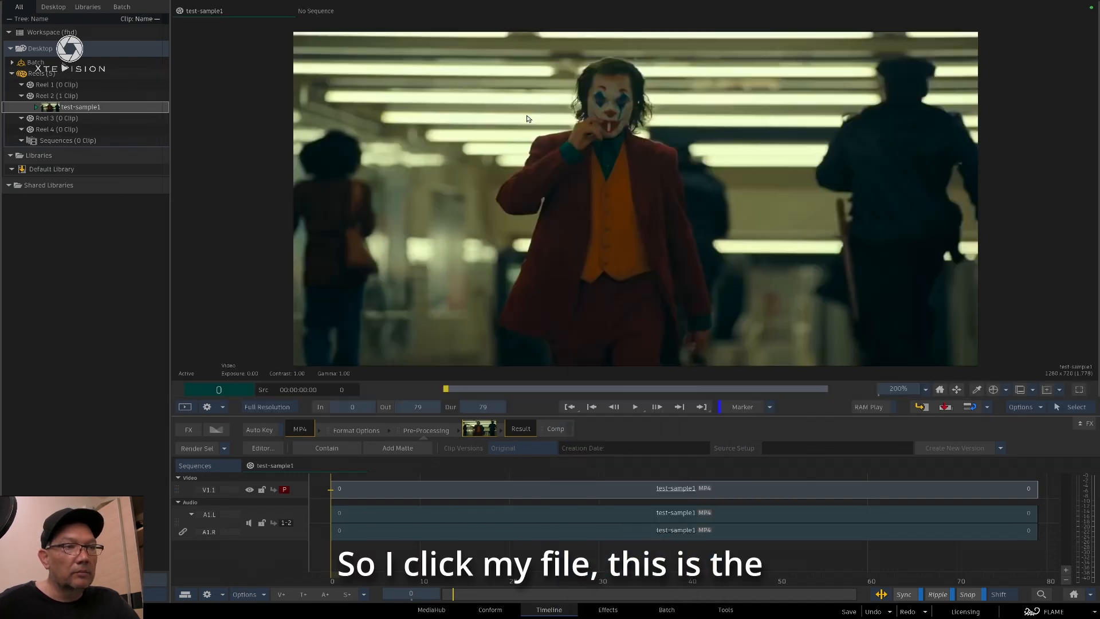
pyautogui.press('space')
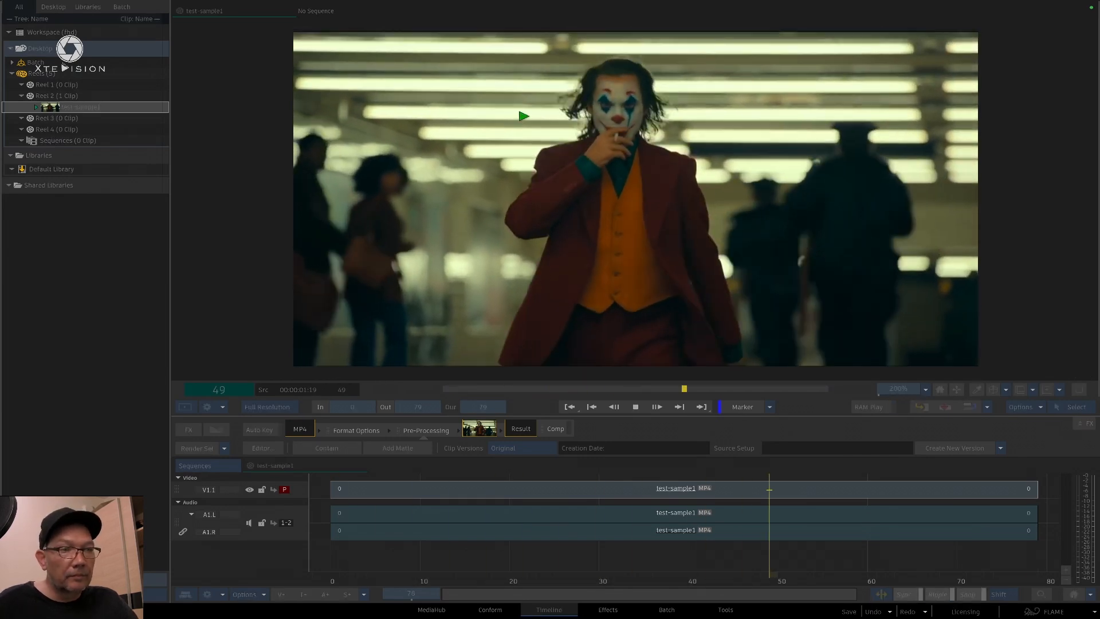
pyautogui.press('space')
pyautogui.press('Escape')
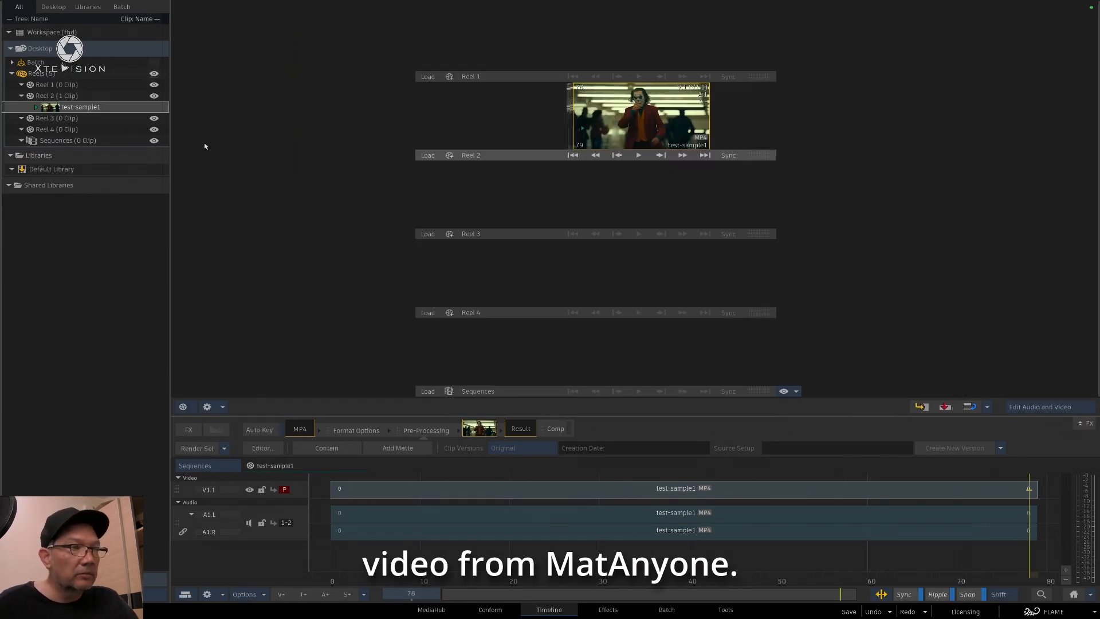
# Send the test-sample1 clip to ComfyUI using the EXR_MatAny workflow
pyautogui.rightClick(556, 119)
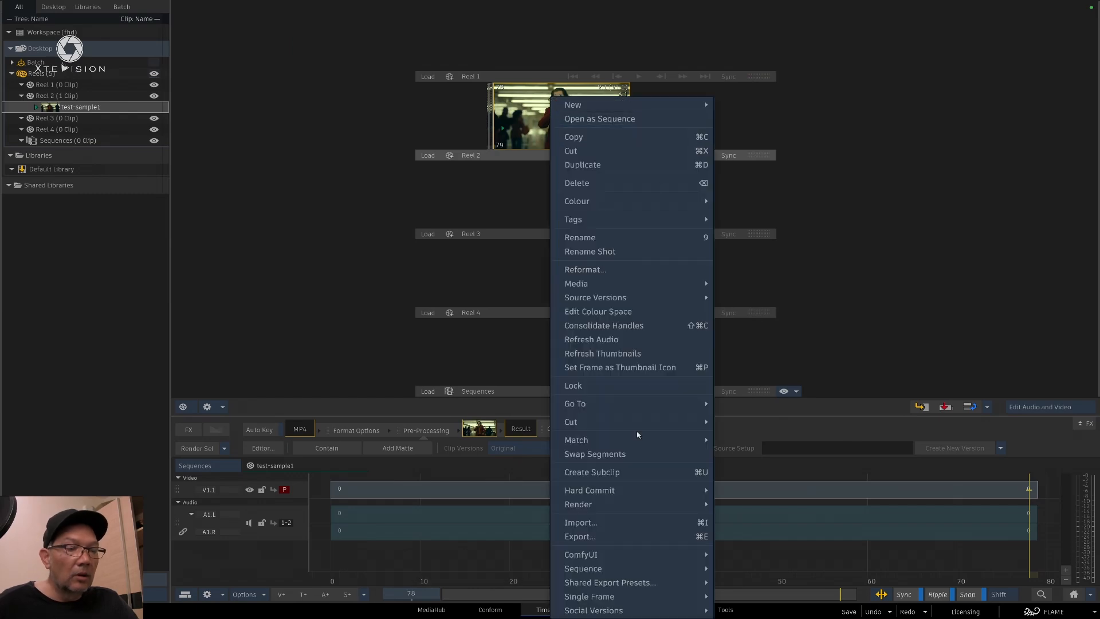
pyautogui.moveTo(709, 556)
pyautogui.click(748, 556)
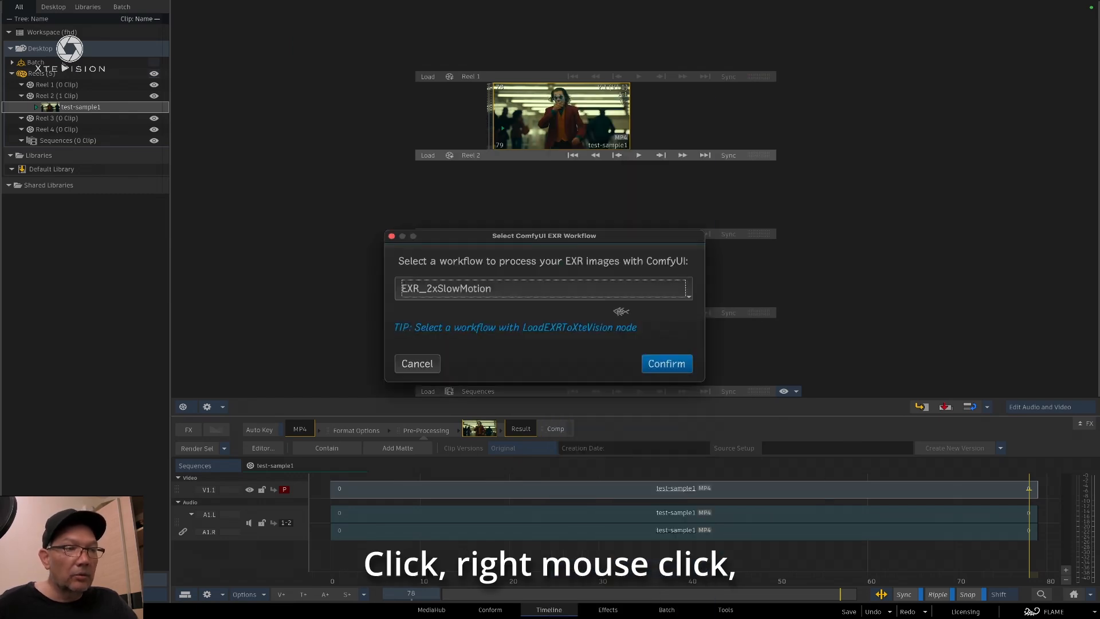
pyautogui.click(544, 287)
pyautogui.click(507, 446)
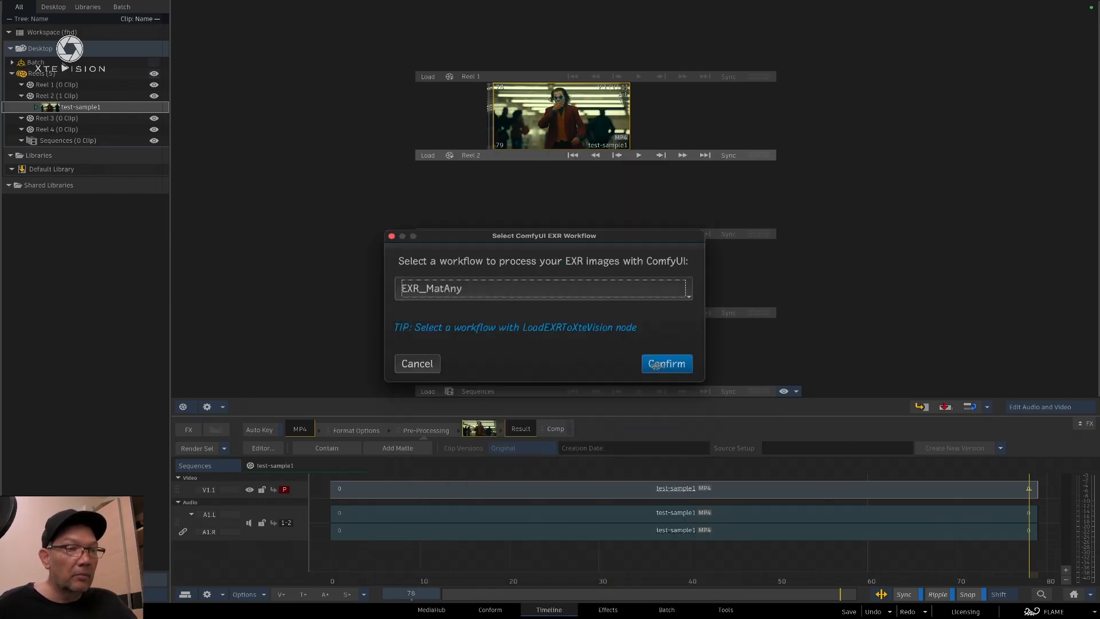
pyautogui.click(668, 365)
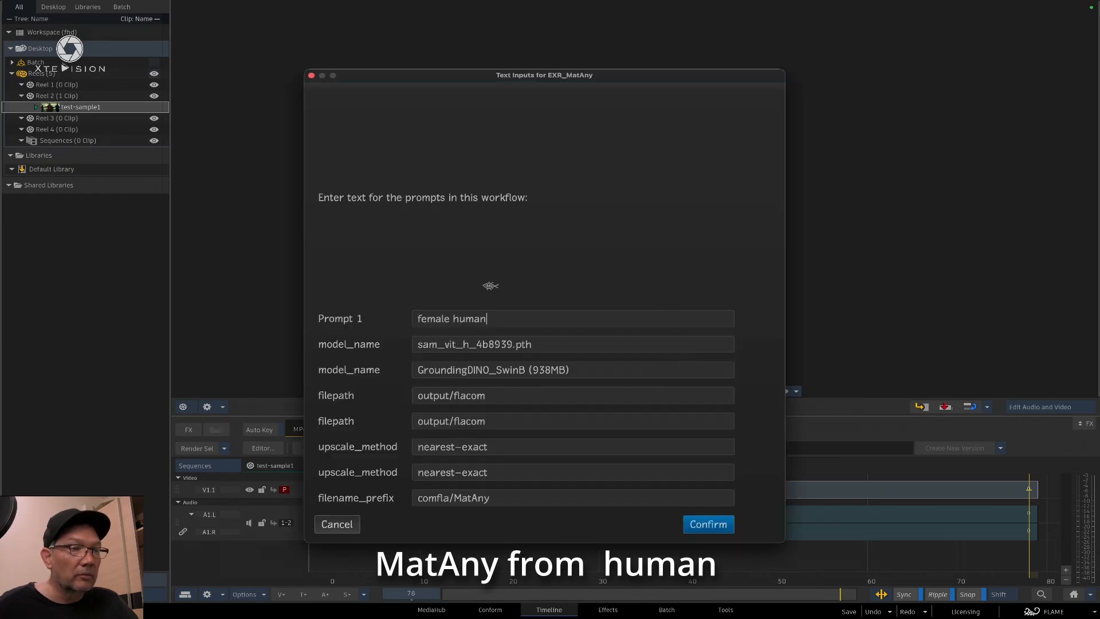
# Set Prompt 1 to "human person in the center" and confirm the EXR_MatAny text inputs
pyautogui.tripleClick(535, 319)
pyautogui.write('hu')
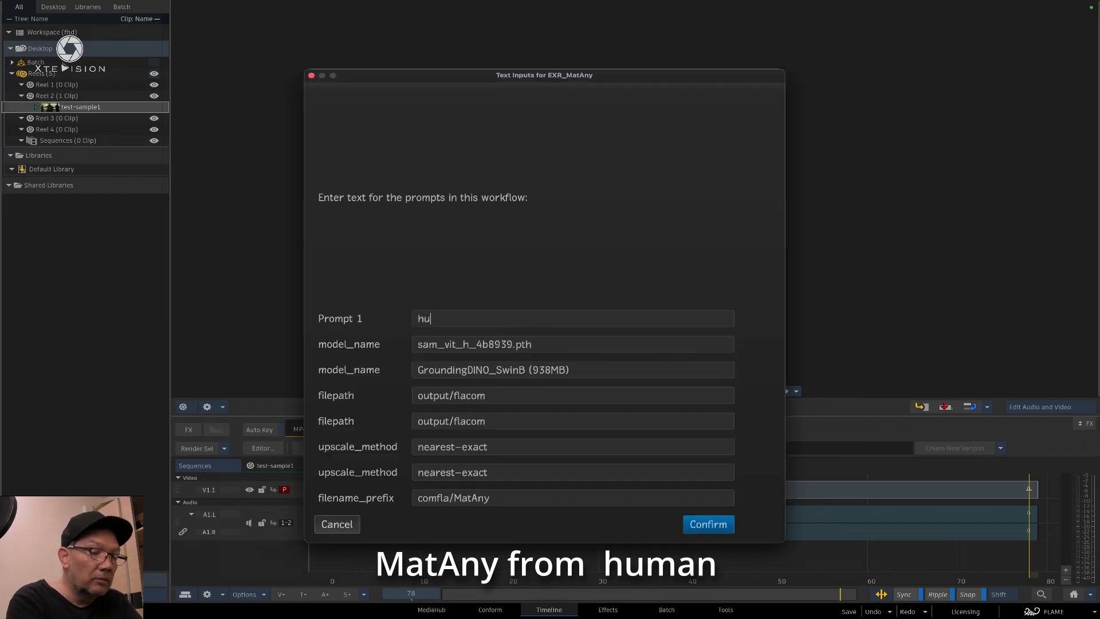
pyautogui.write('man perso')
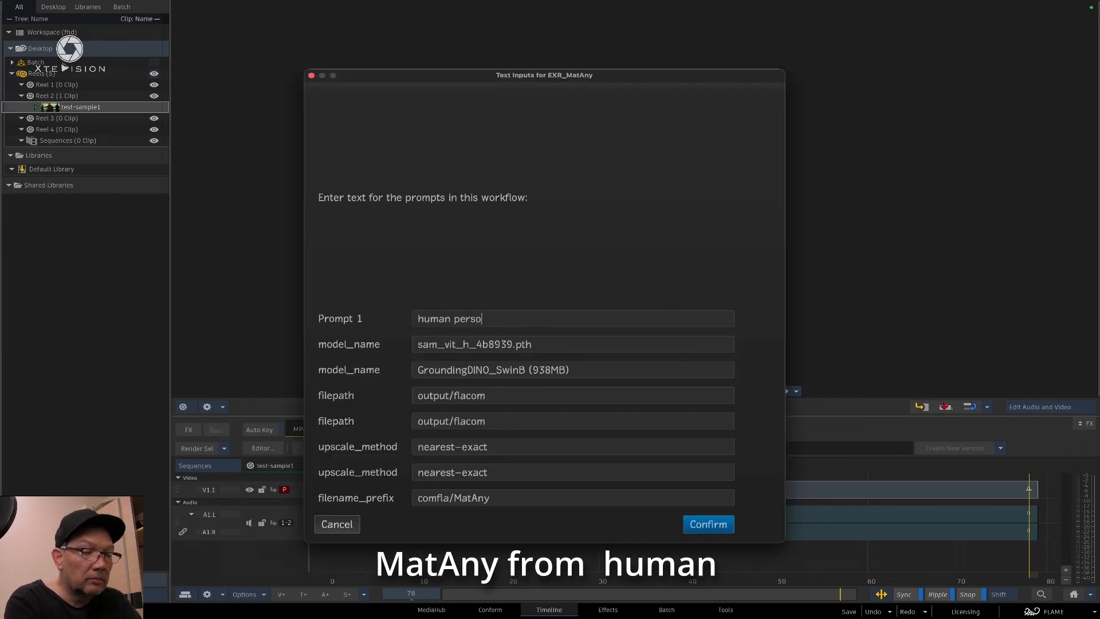
pyautogui.write('n in the')
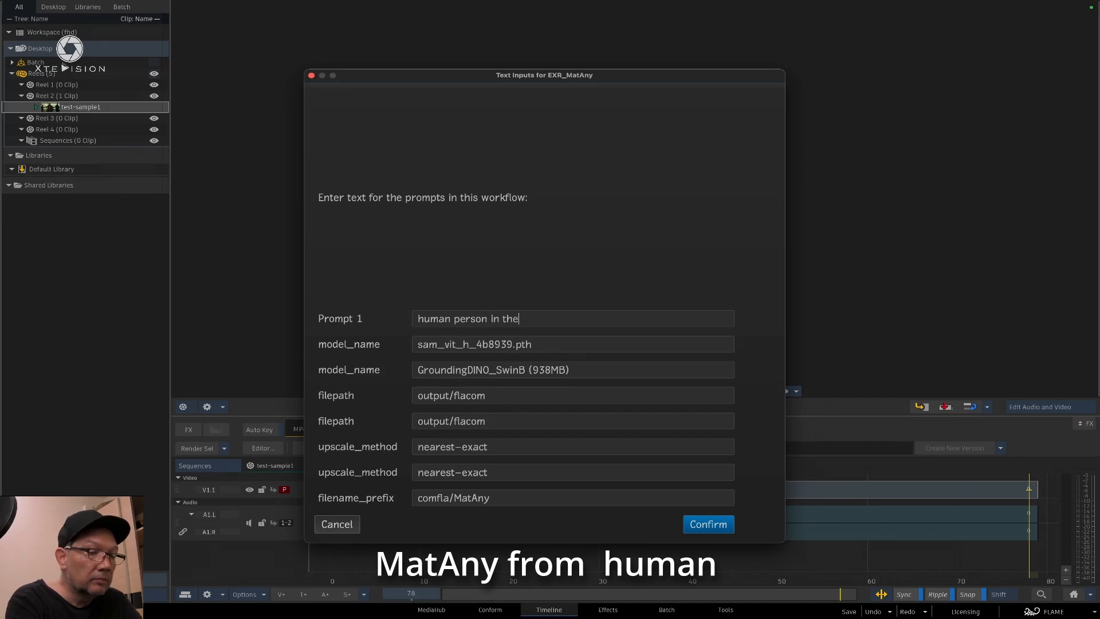
pyautogui.write(' center')
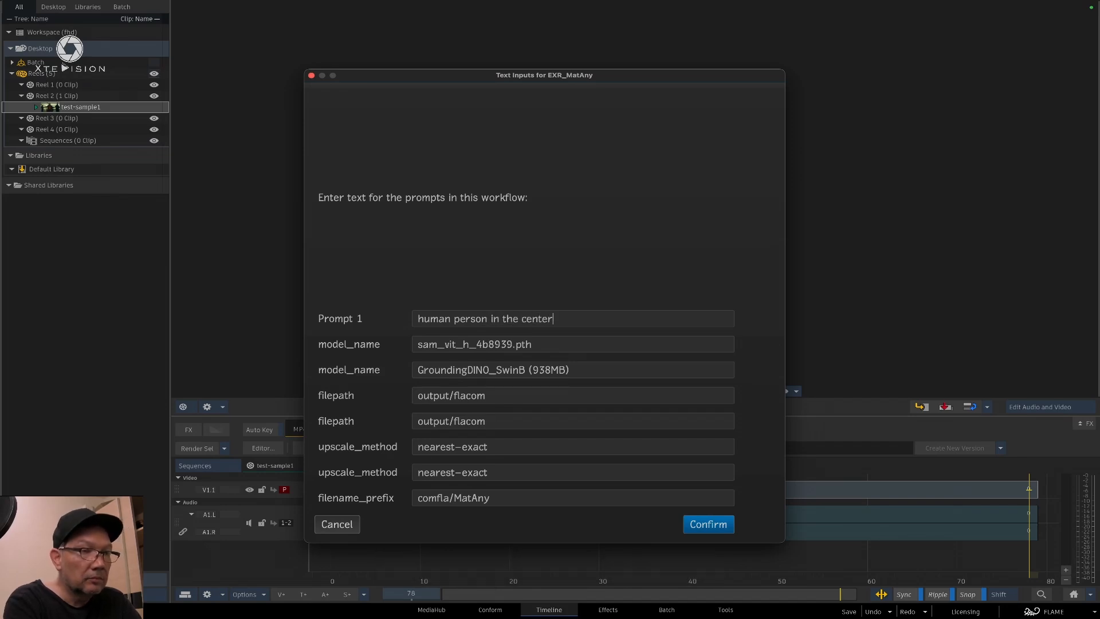
pyautogui.click(710, 524)
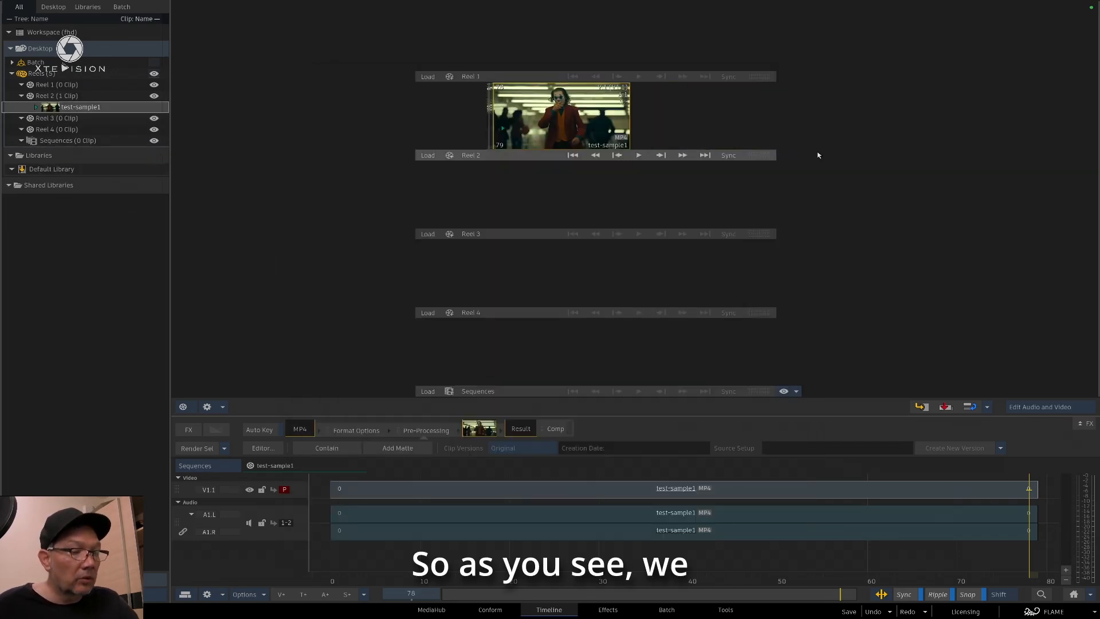
# Switch to Terminal to monitor the workflow's processing, and move its window out of the way of the reels
pyautogui.press('super+Tab')
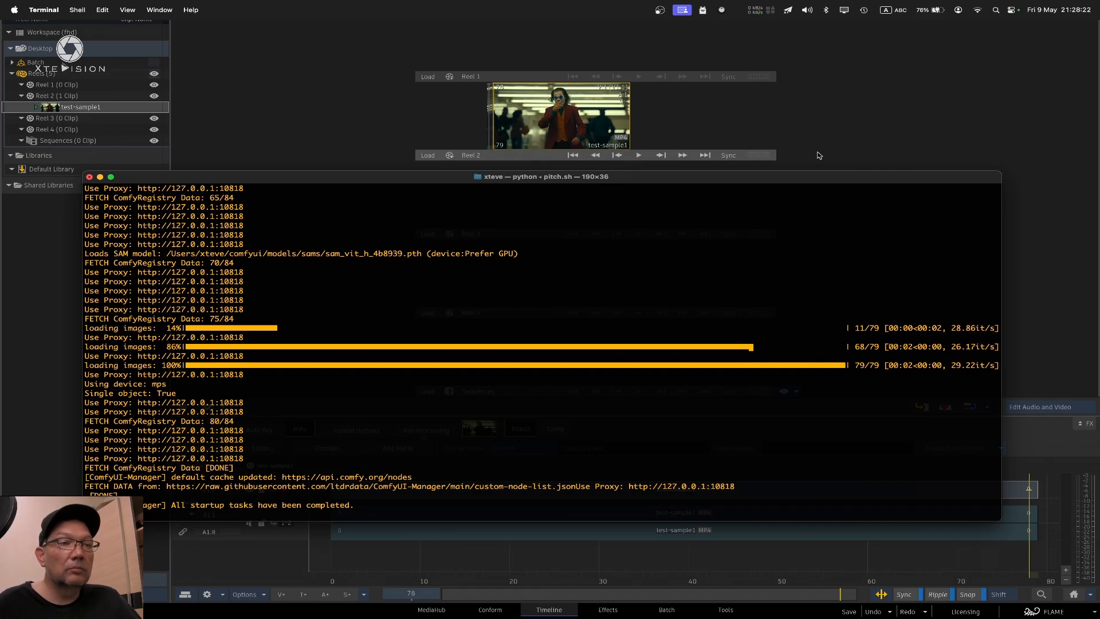
pyautogui.moveTo(832, 177); pyautogui.dragTo(819, 0)
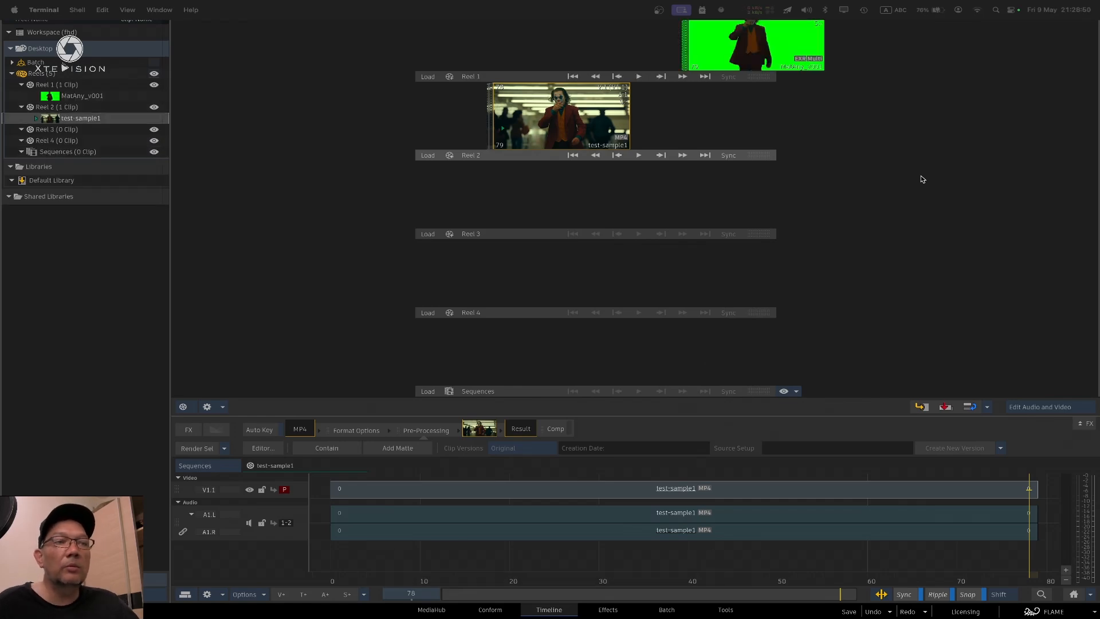
# Open the MatAny_v001 clip from Reel 1, enable Comp on it, and scrub through its frames to inspect the matte
pyautogui.click(773, 51)
pyautogui.doubleClick(772, 52)
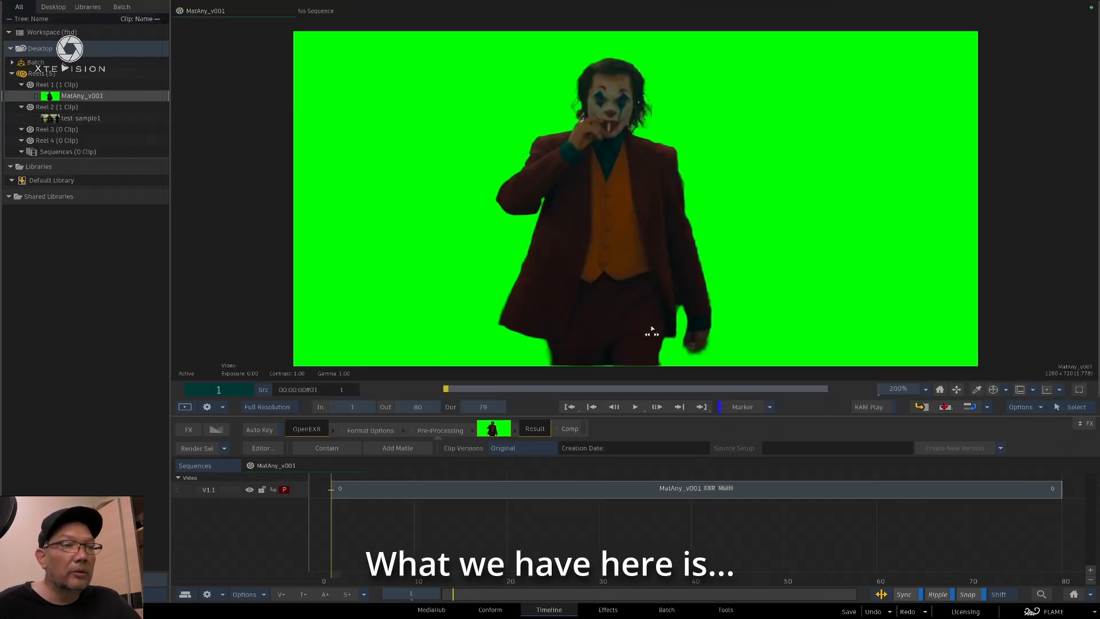
pyautogui.click(577, 429)
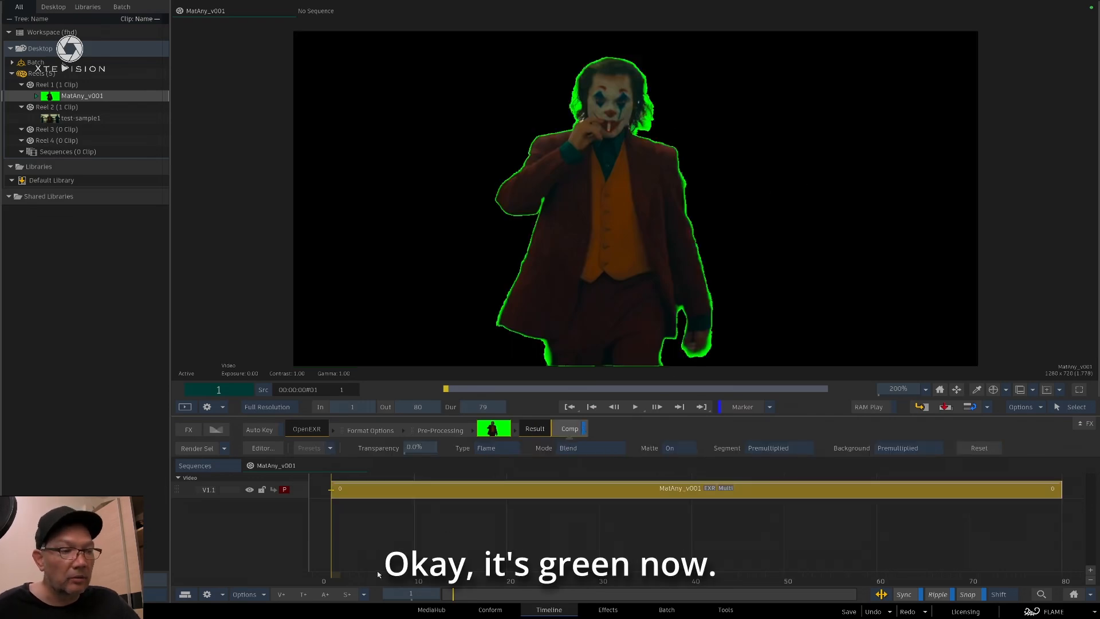
pyautogui.moveTo(376, 582); pyautogui.dragTo(879, 585)
pyautogui.moveTo(1040, 590); pyautogui.dragTo(638, 573)
# Switch to the ComfyUI page in Chromium and move the browser window slightly higher on the desktop
pyautogui.press('super+Tab')
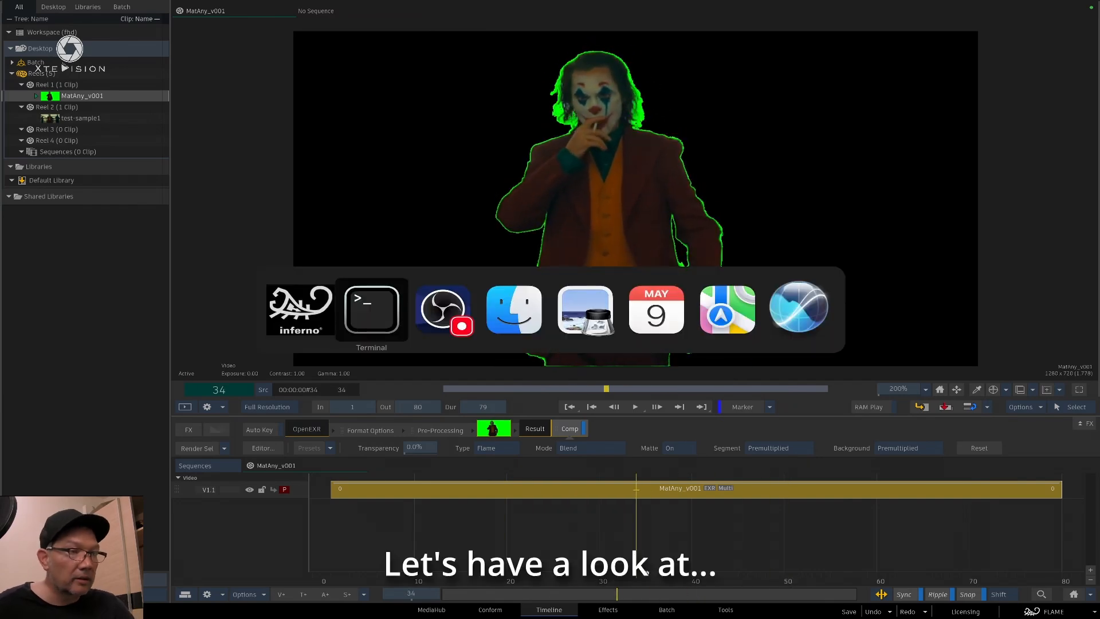
pyautogui.press('super+Tab')
pyautogui.press('super+Tab')
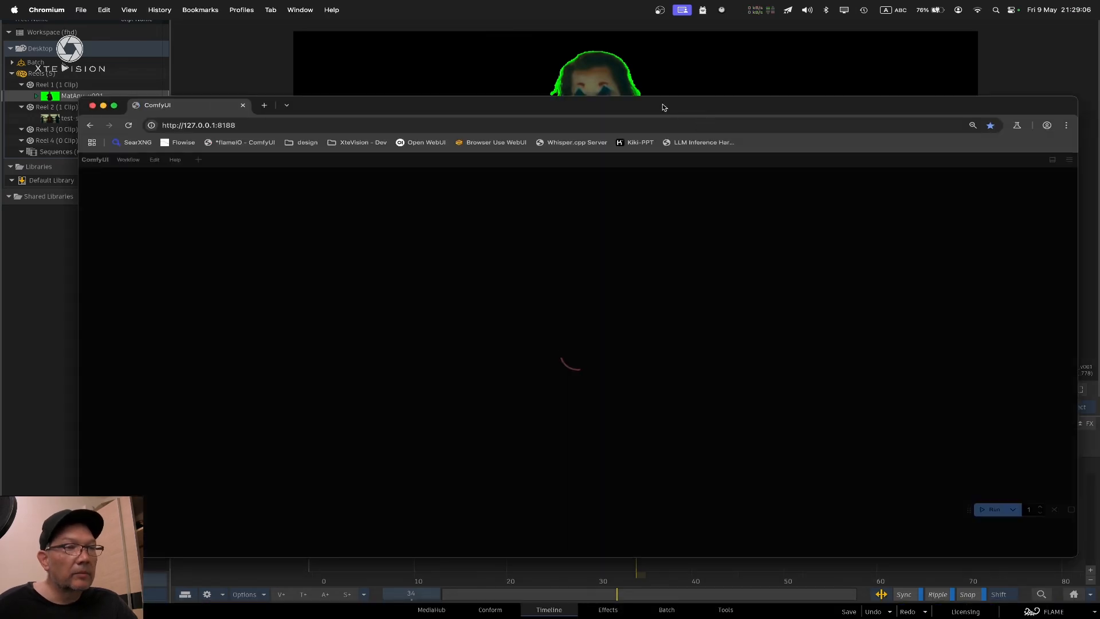
pyautogui.moveTo(662, 105); pyautogui.dragTo(672, 74)
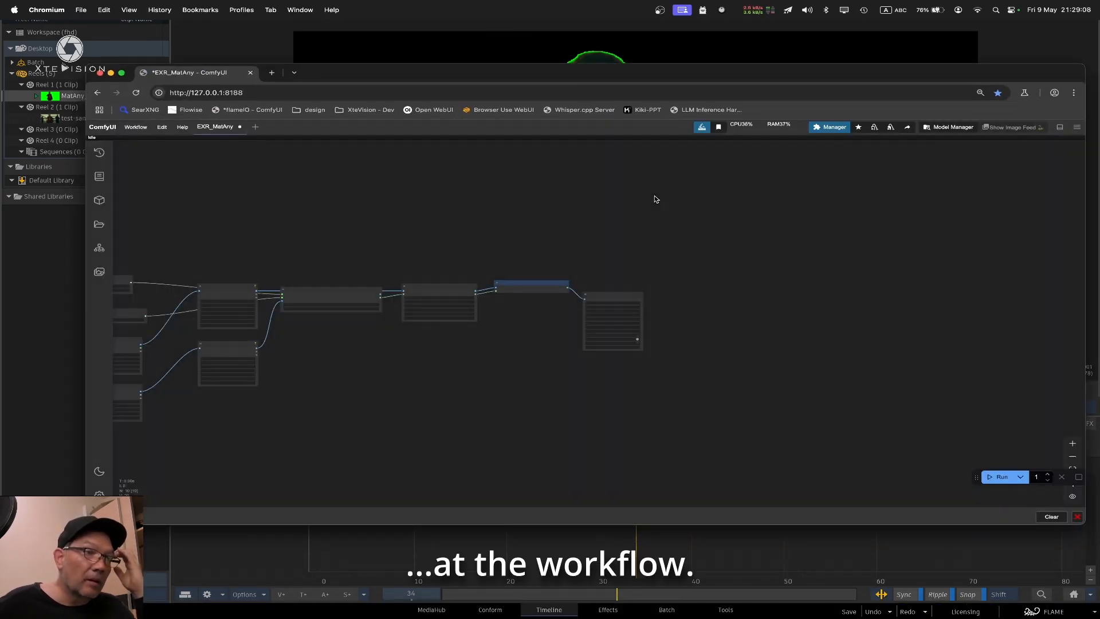
# Locate the MatAnyone Video Kytra node in the EXR_MatAny workflow and move it slightly up
pyautogui.moveTo(506, 207); pyautogui.dragTo(689, 218)
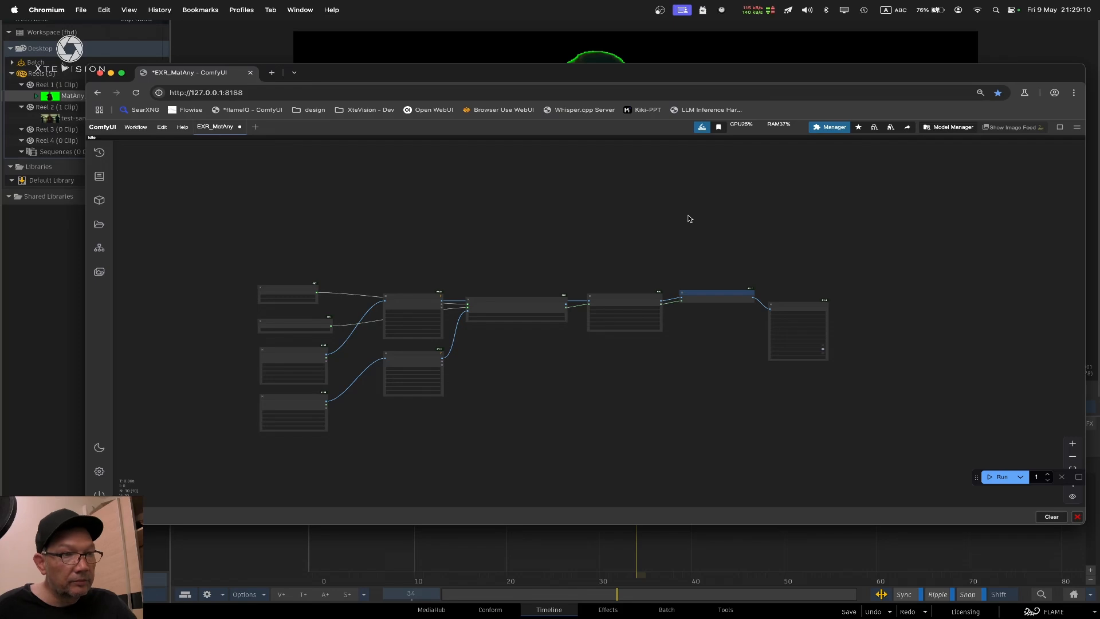
pyautogui.scroll(8, 346, 378)
pyautogui.moveTo(882, 372); pyautogui.dragTo(745, 349)
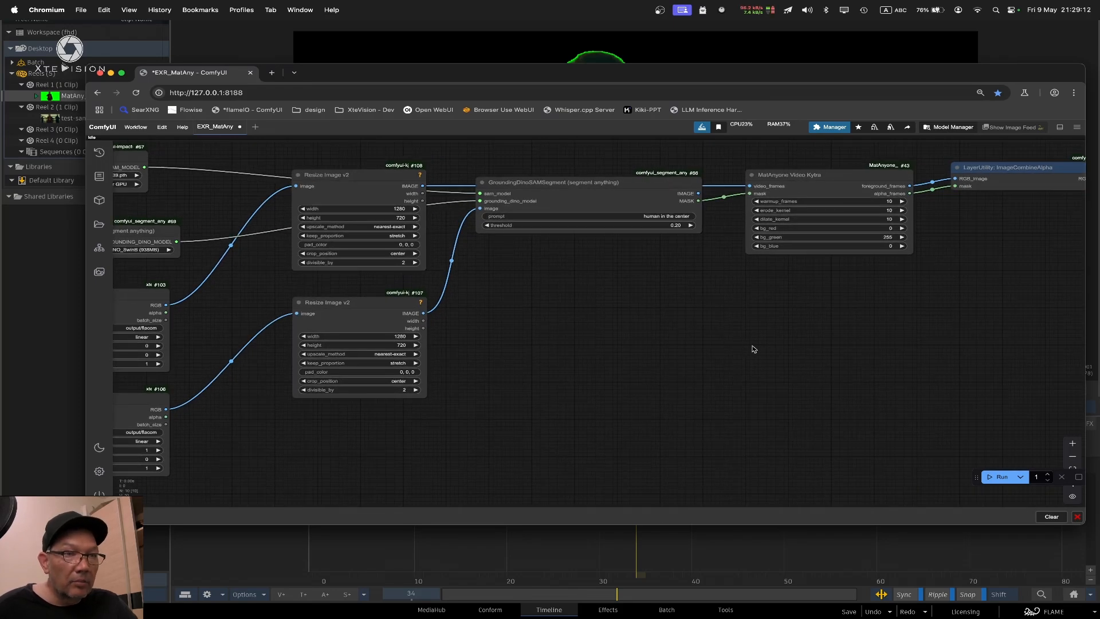
pyautogui.click(1073, 443)
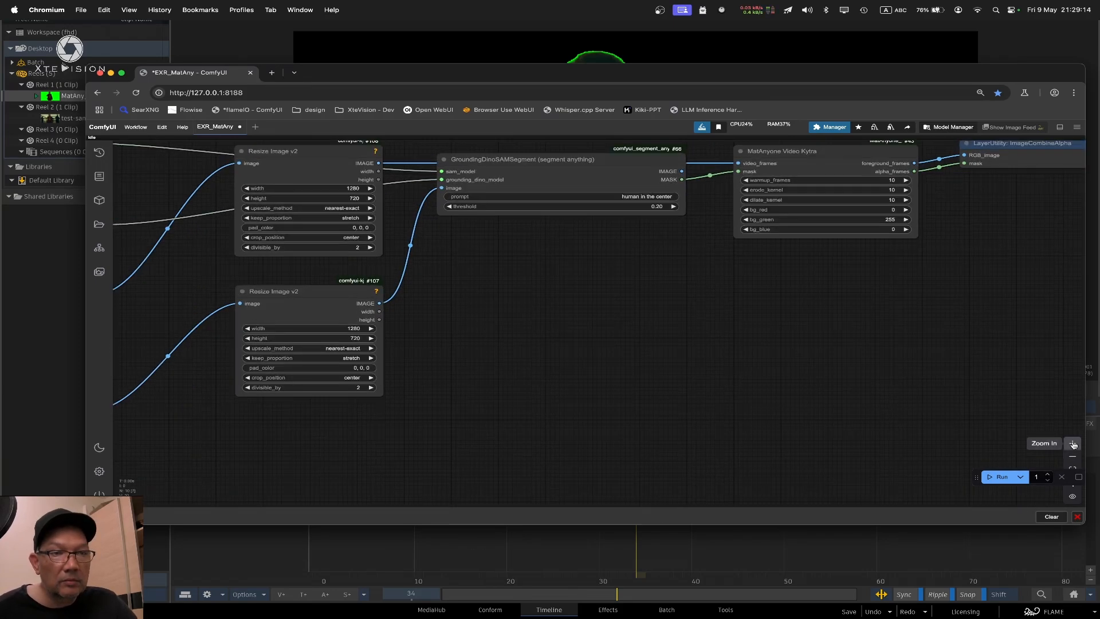
pyautogui.click(1074, 444)
pyautogui.moveTo(1009, 194); pyautogui.dragTo(845, 431)
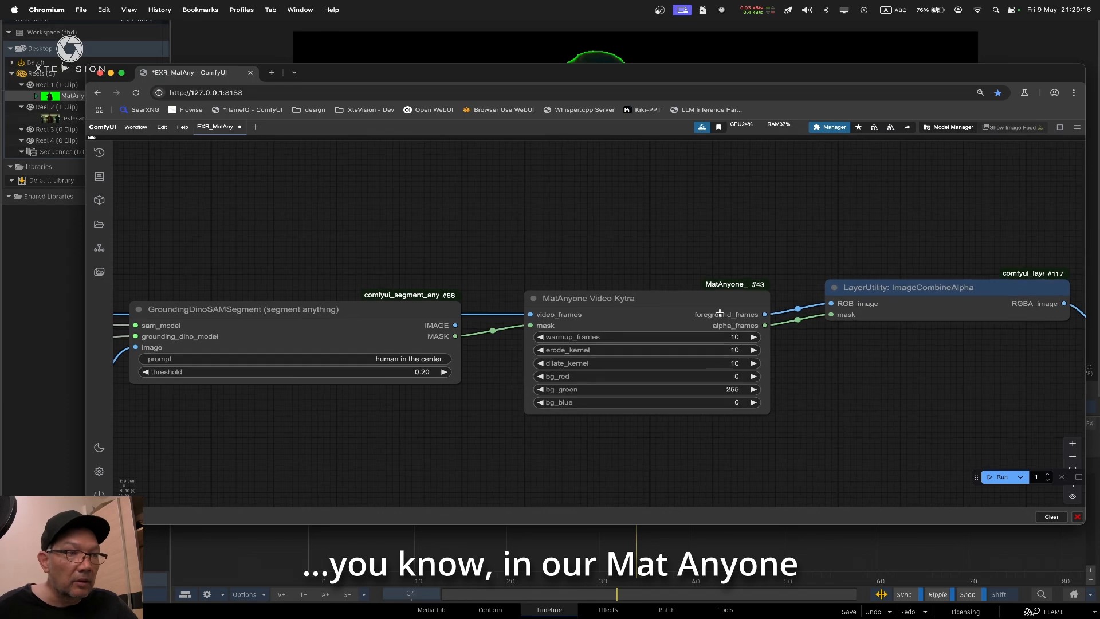
pyautogui.moveTo(578, 299); pyautogui.dragTo(574, 267)
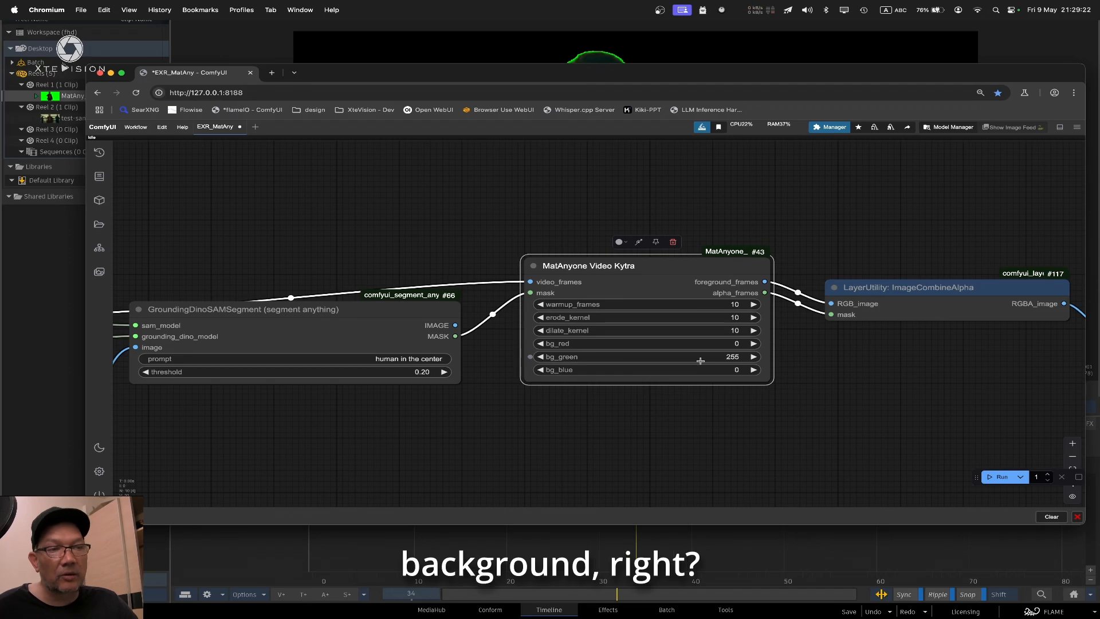
# Lower bg_green to 0 and raise bg_red to 38 on the MatAnyone Video Kytra node
pyautogui.moveTo(715, 361); pyautogui.dragTo(523, 351)
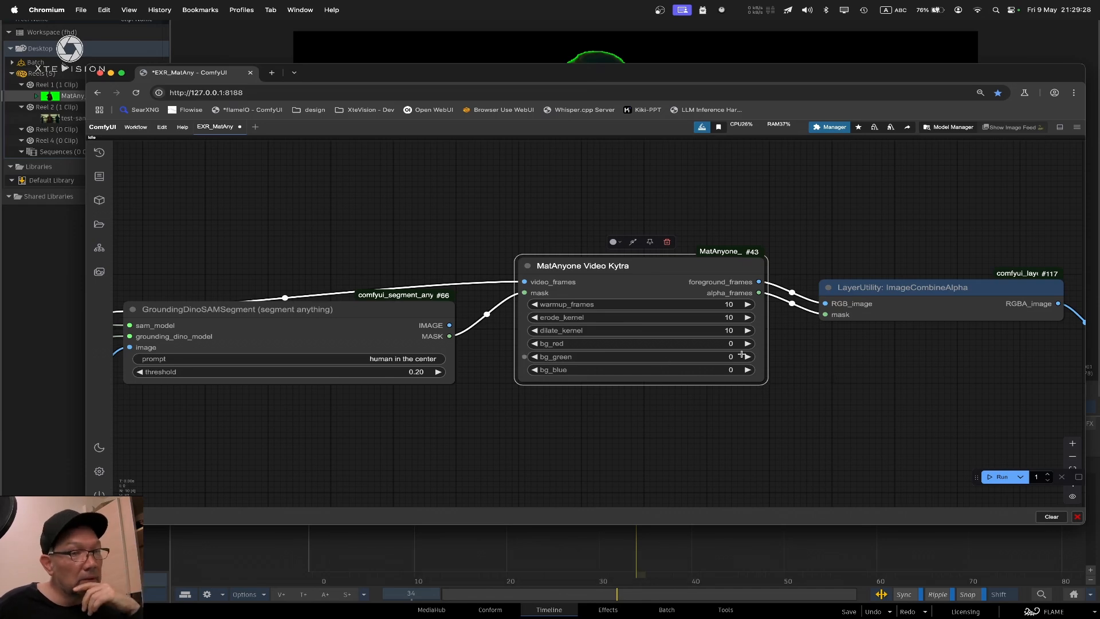
pyautogui.moveTo(843, 377); pyautogui.dragTo(772, 378)
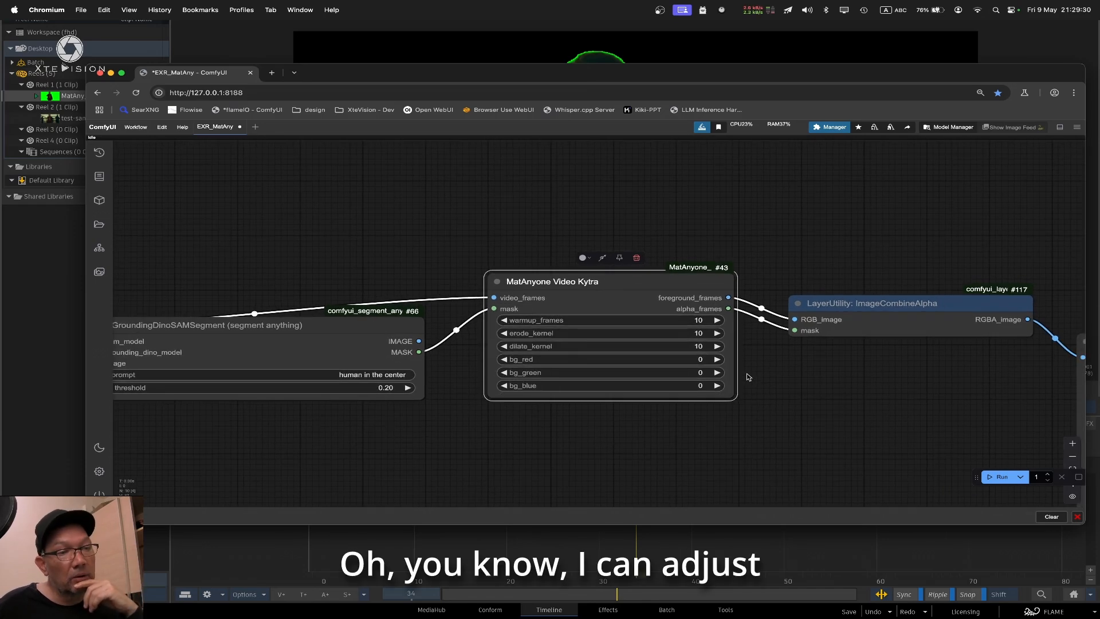
pyautogui.moveTo(692, 362); pyautogui.dragTo(751, 369)
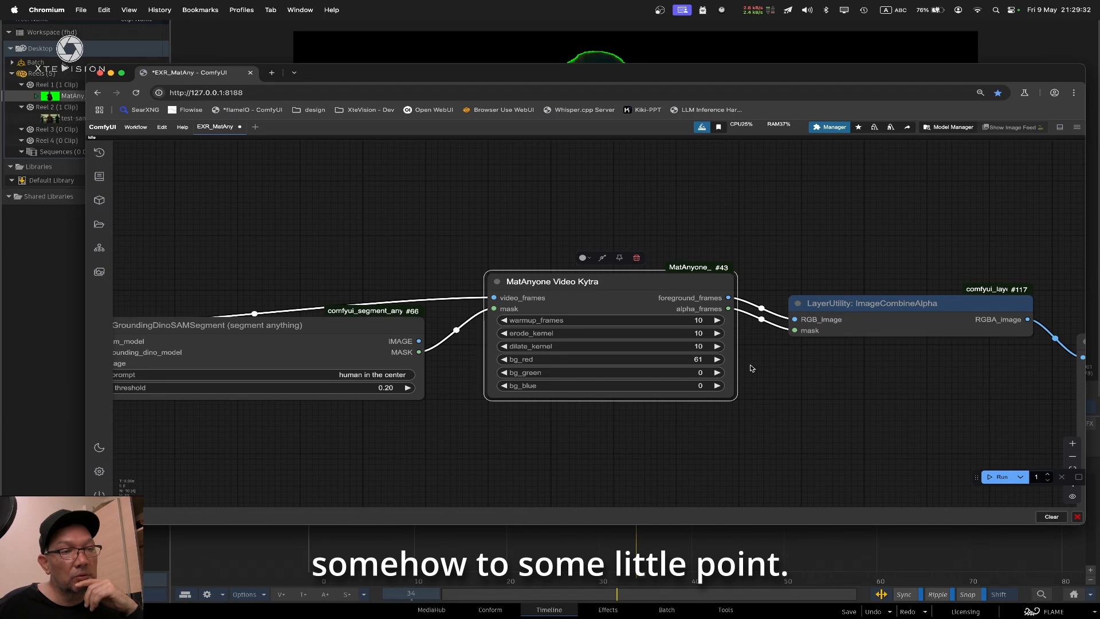
# Set bg_red, bg_green and bg_blue to 50 on the MatAnyone Video Kytra node for a dark background
pyautogui.click(689, 361)
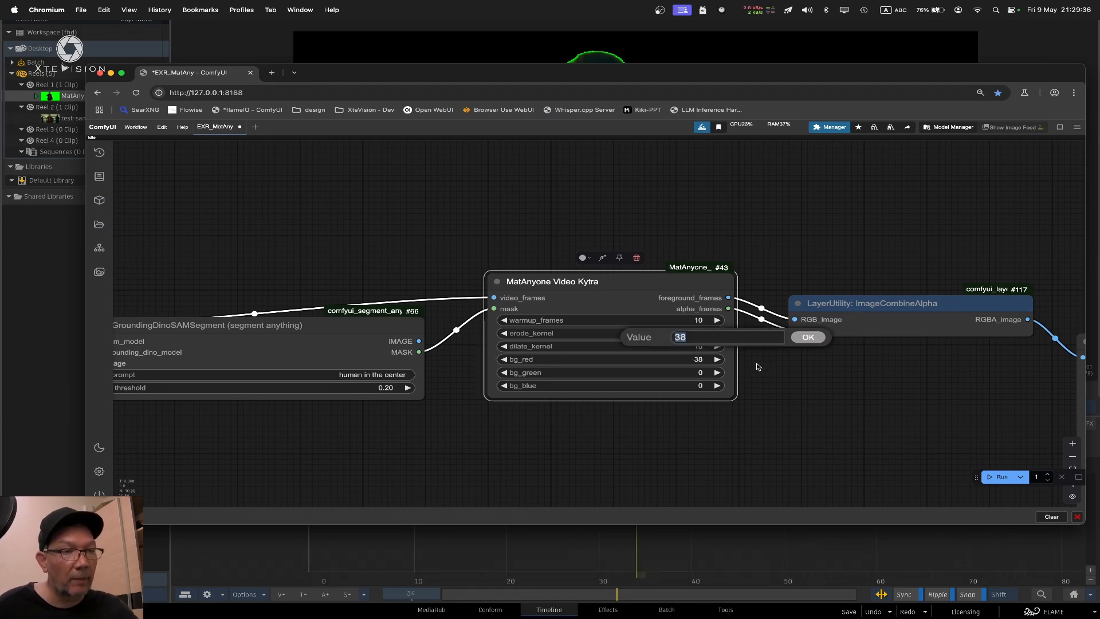
pyautogui.write('50')
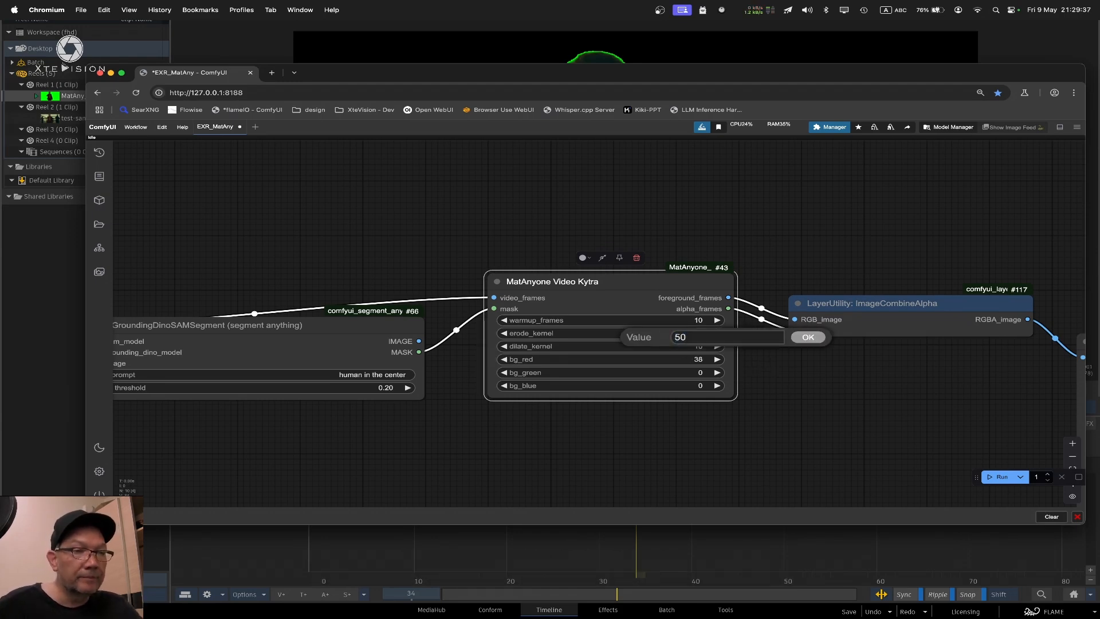
pyautogui.click(813, 340)
pyautogui.click(701, 373)
pyautogui.write('50')
pyautogui.click(807, 353)
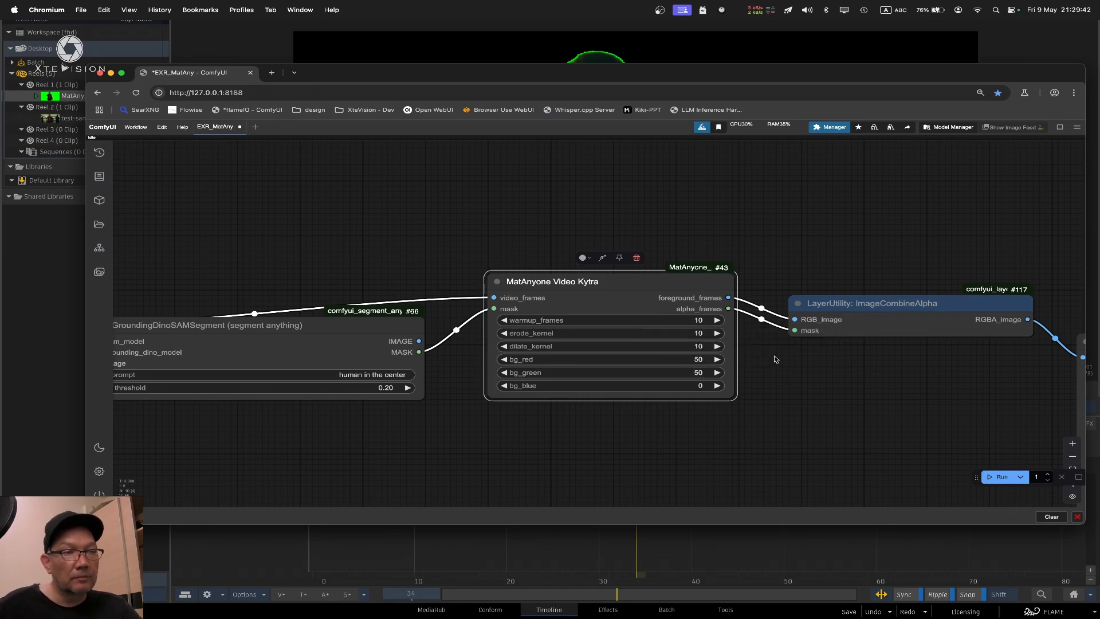
pyautogui.click(704, 385)
pyautogui.write('50')
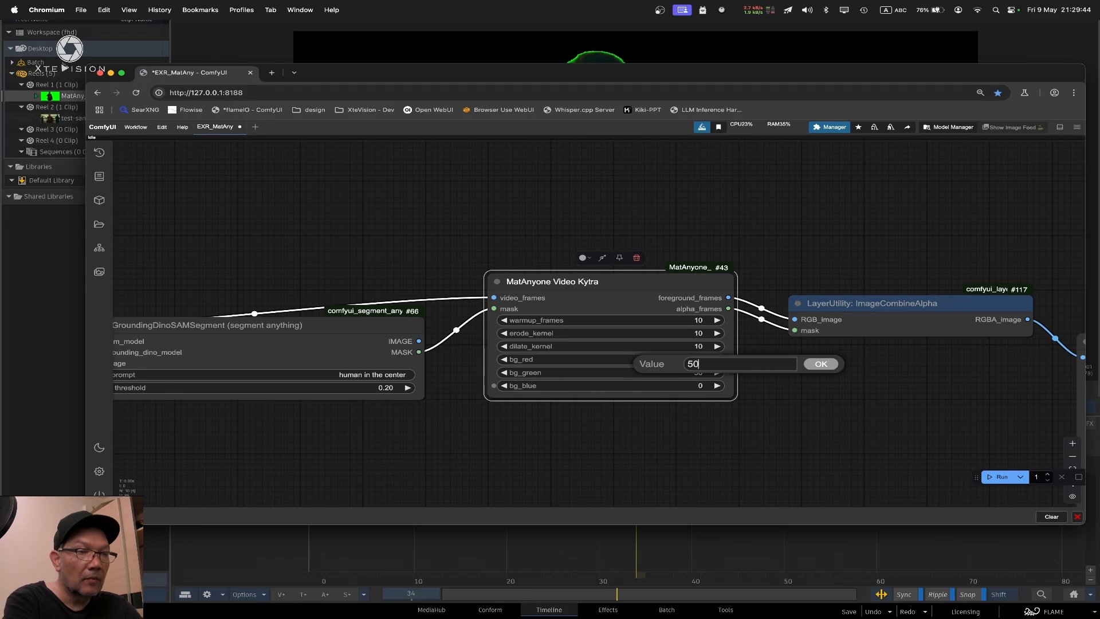
pyautogui.press('Return')
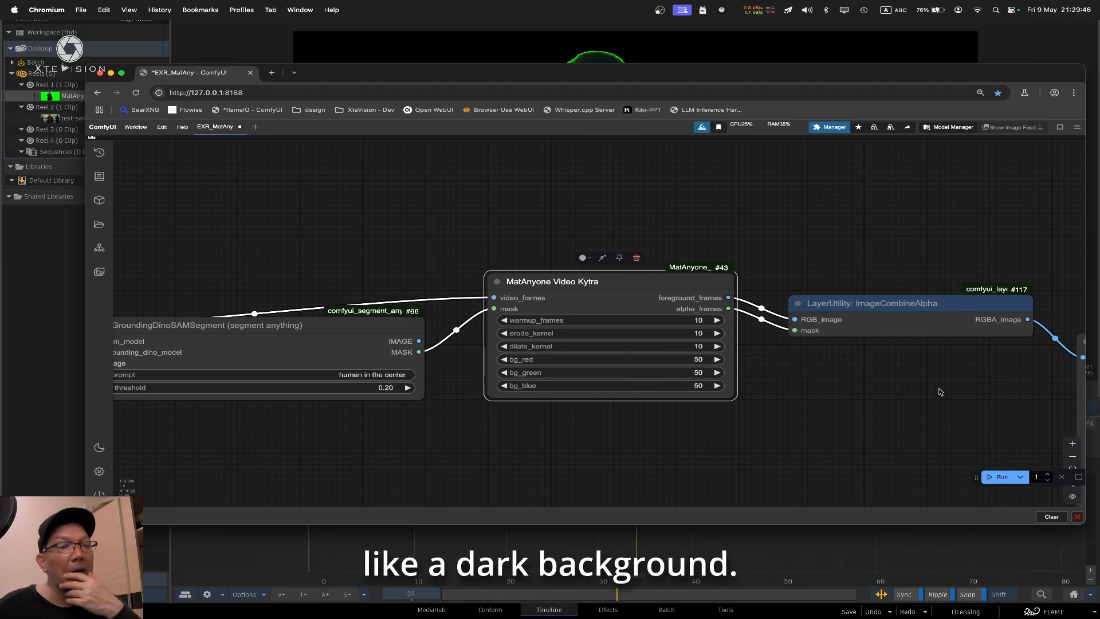
pyautogui.moveTo(867, 417); pyautogui.dragTo(977, 412)
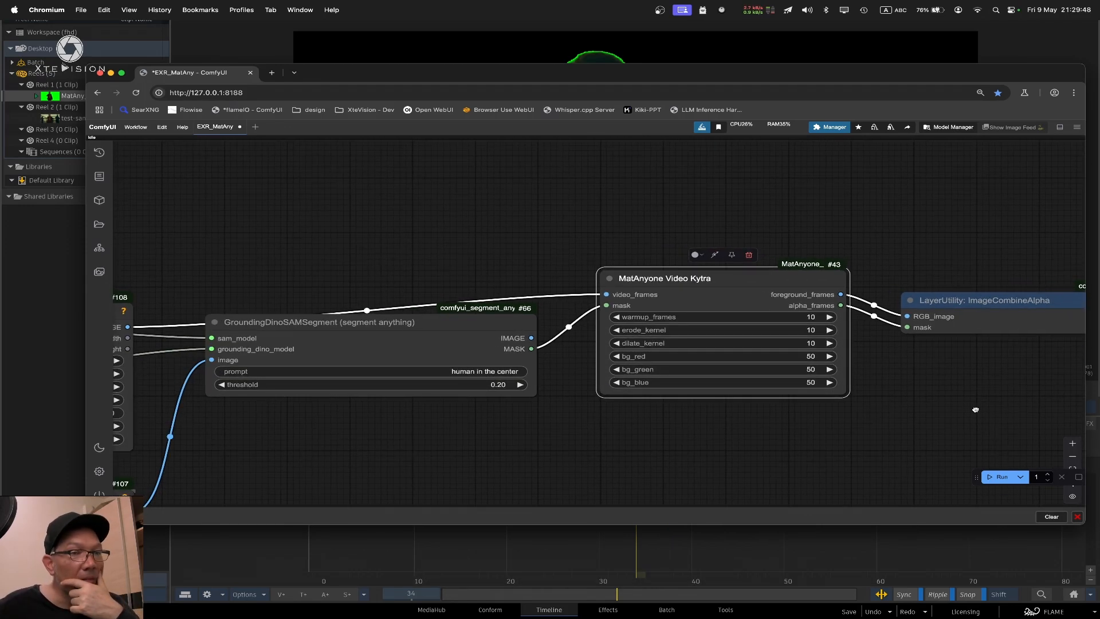
pyautogui.hscroll(1, 975, 409)
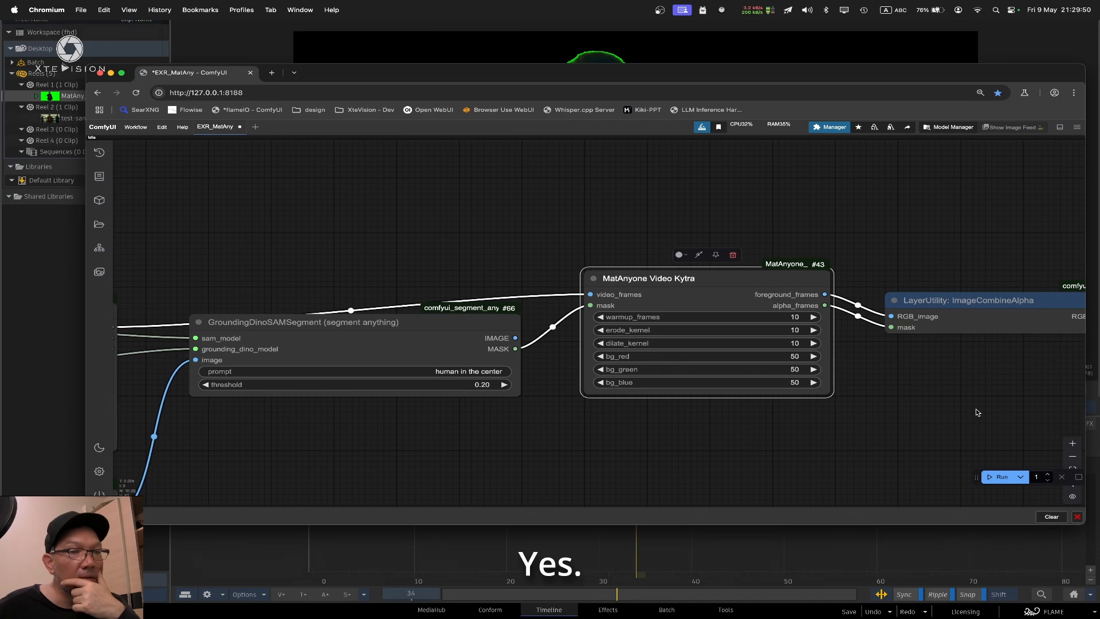
pyautogui.click(762, 194)
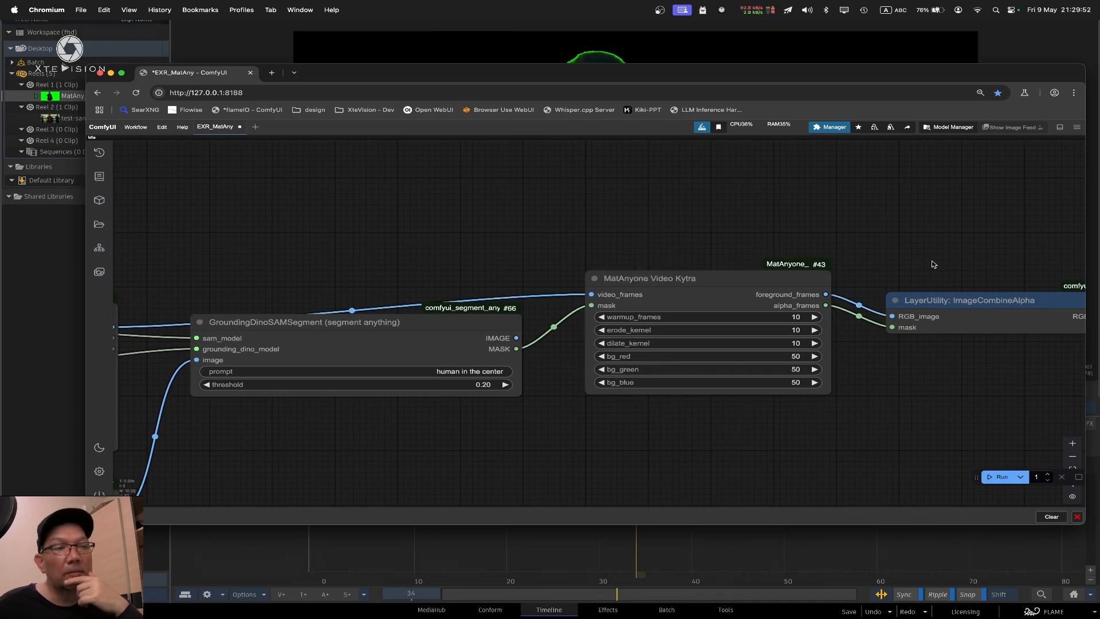
pyautogui.hscroll(-1, 932, 261)
pyautogui.scroll(1, 907, 408)
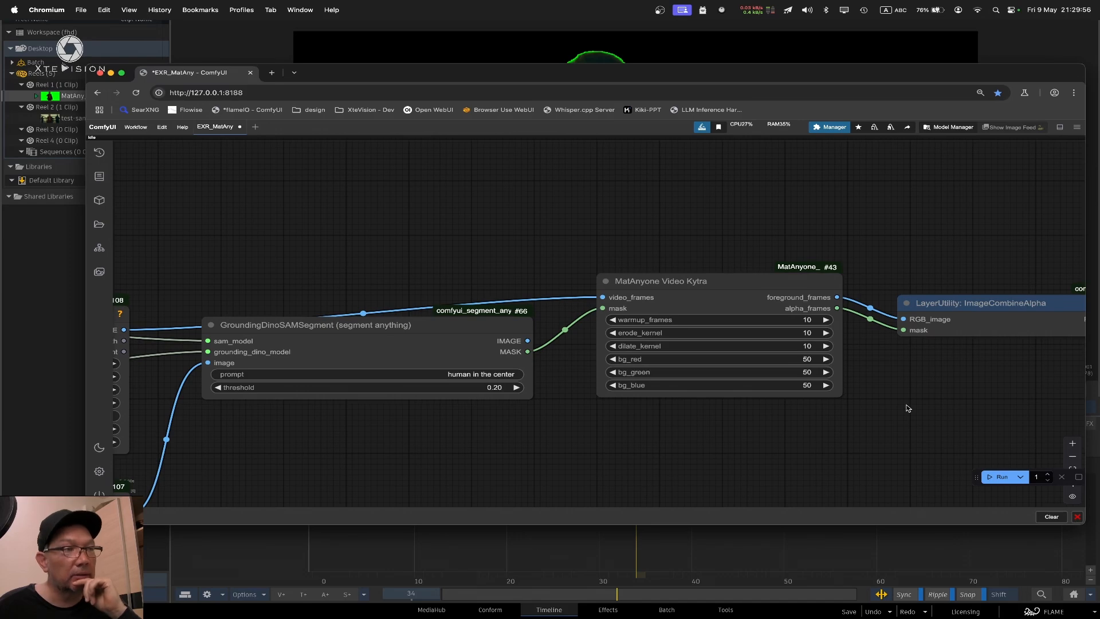
# Switch to Flame and set the MatAny_v001 comp's Segment option to Unpremultiplied, with Comp enabled
pyautogui.click(681, 64)
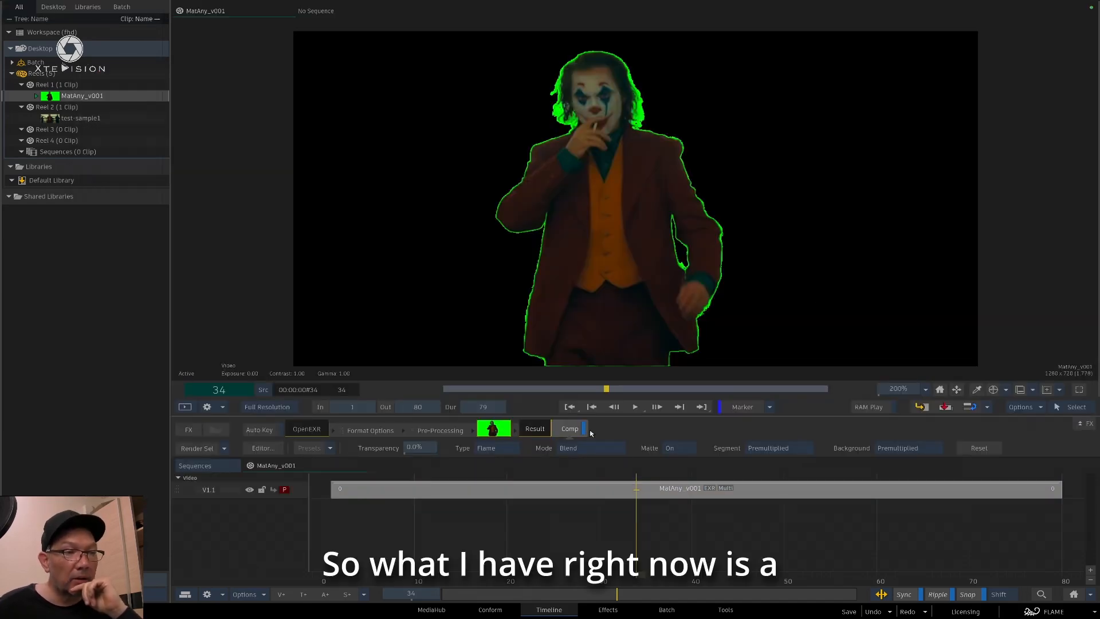
pyautogui.click(585, 428)
pyautogui.click(793, 447)
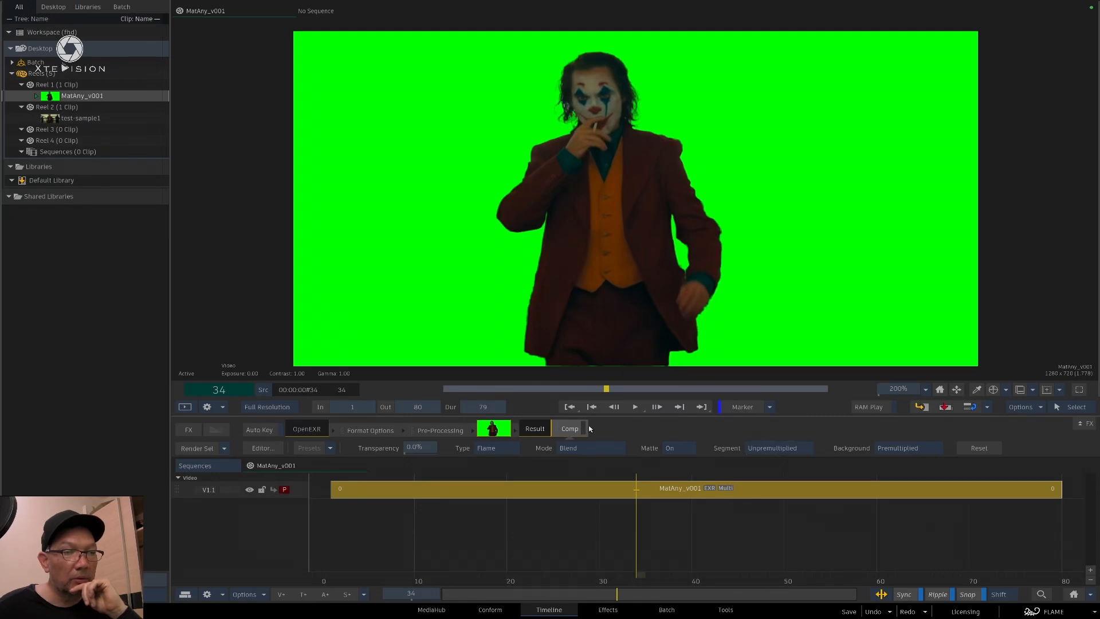
pyautogui.click(586, 429)
pyautogui.click(791, 450)
pyautogui.click(792, 449)
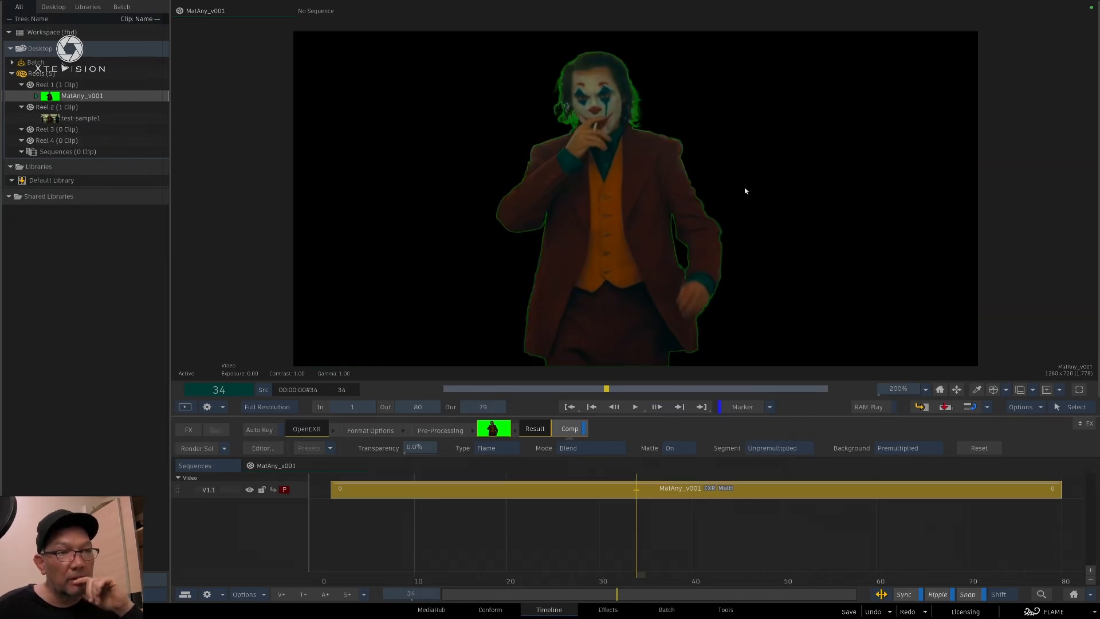
# Play back the composited MatAny_v001 clip to check the edges around the person
pyautogui.press('space')
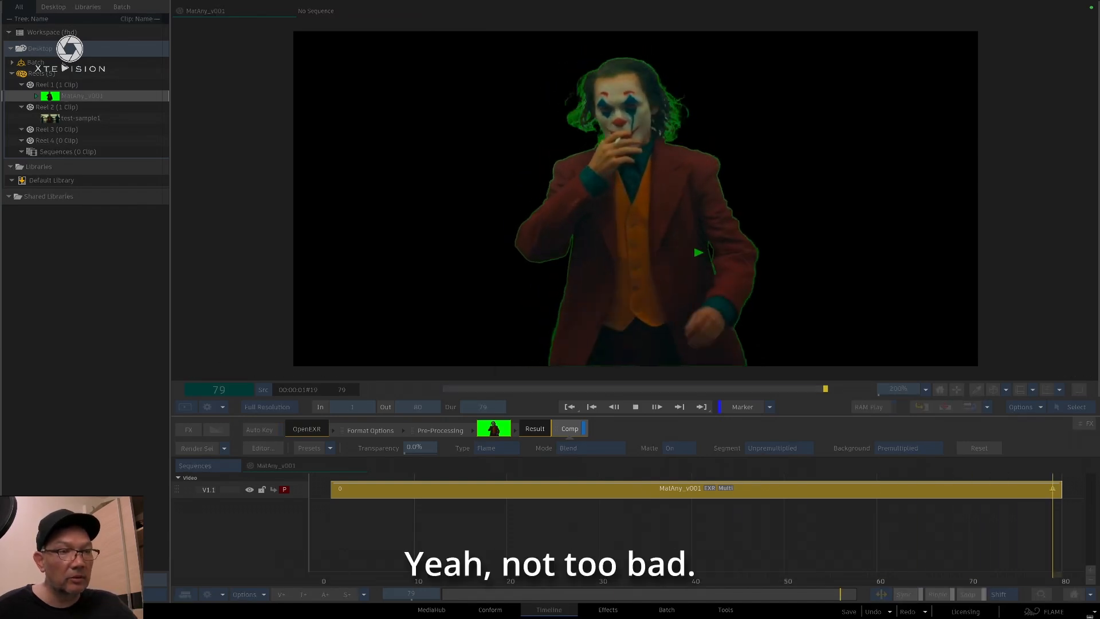
pyautogui.press('space')
pyautogui.press('space')
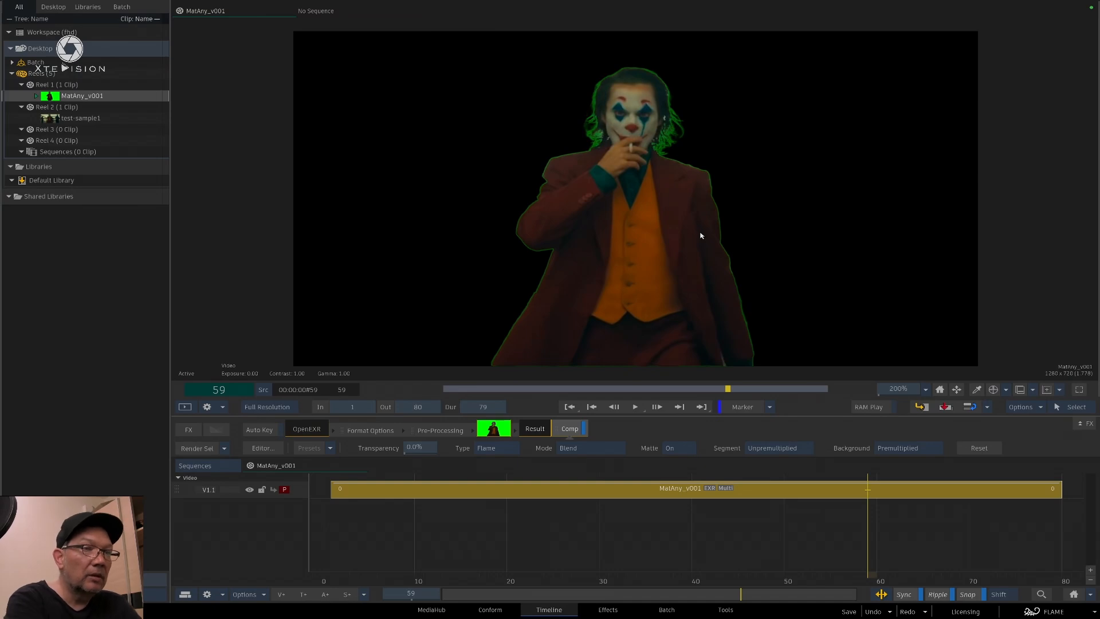
pyautogui.click(692, 300)
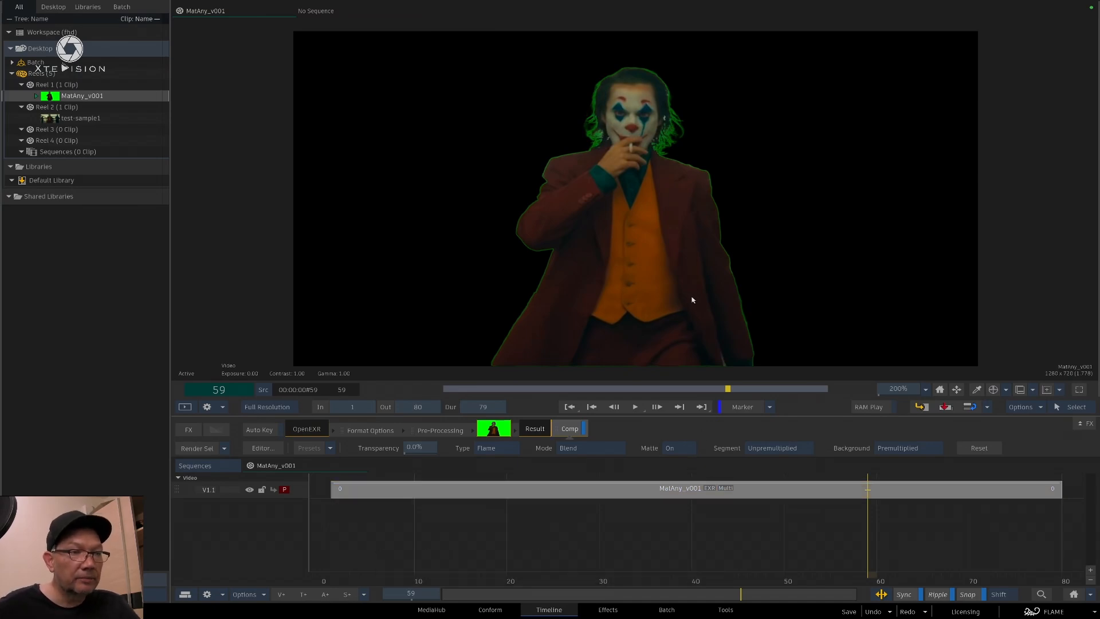
# Open the MatAny_v001 segment in the Effects editor and view its output matte at 200%
pyautogui.doubleClick(710, 498)
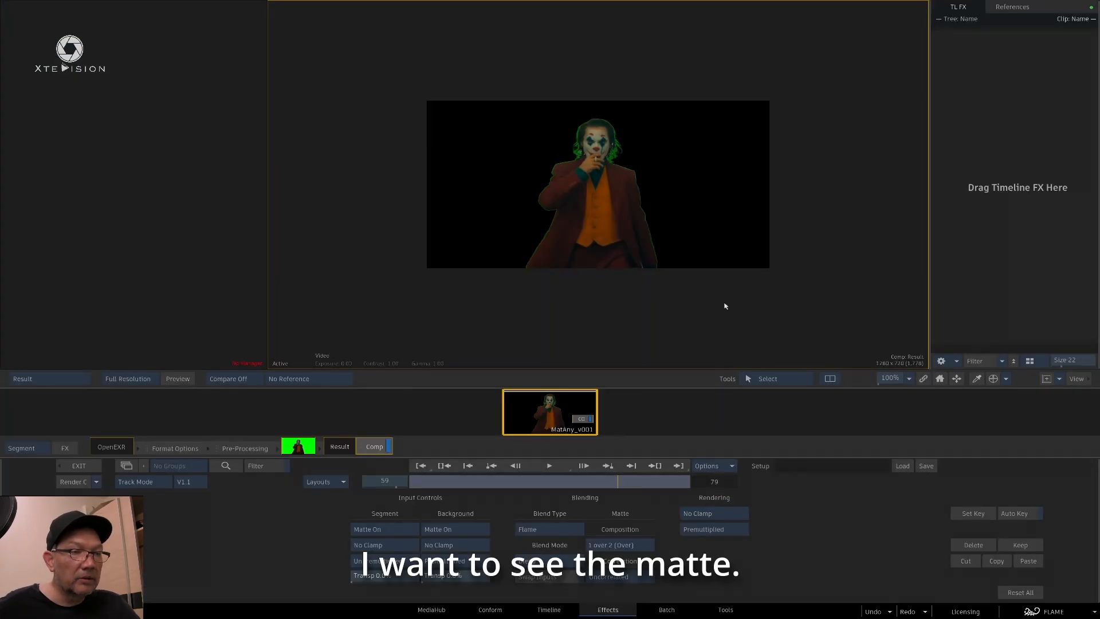
pyautogui.press('F4')
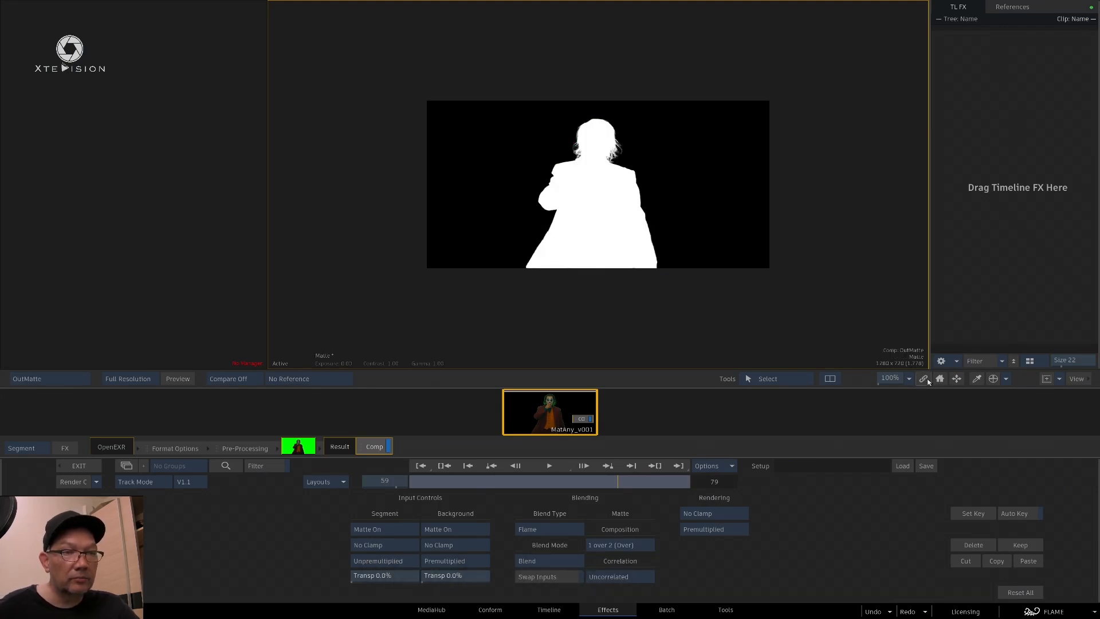
pyautogui.click(910, 379)
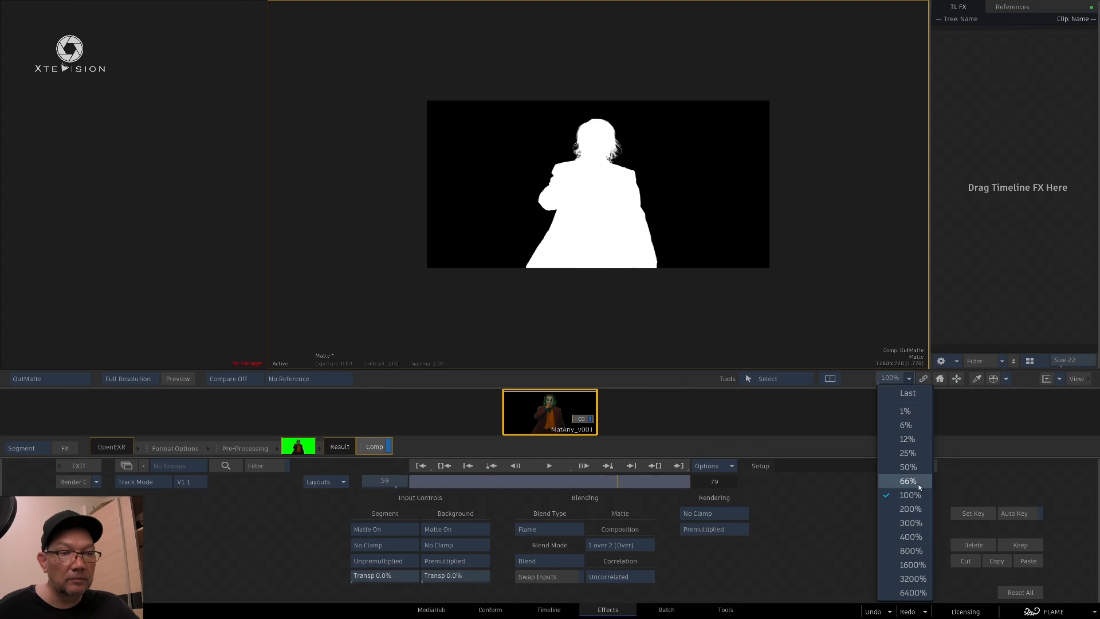
pyautogui.click(914, 506)
# Play the matte and scrub to frames 26 and 38 to examine the gap between arm and body
pyautogui.press('space')
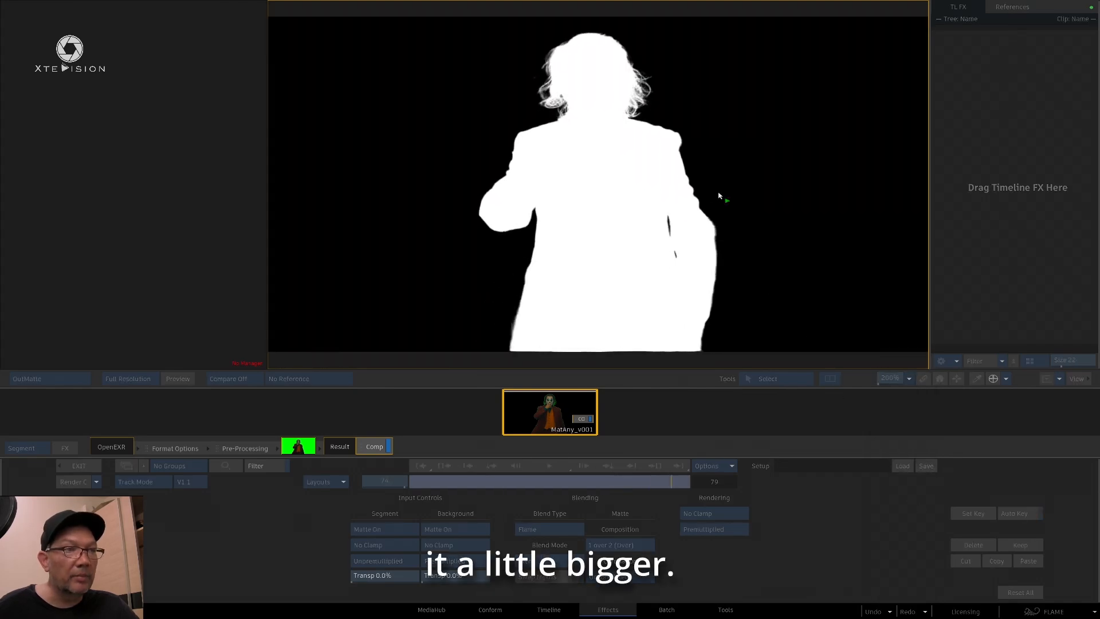
pyautogui.moveTo(685, 483); pyautogui.dragTo(499, 478)
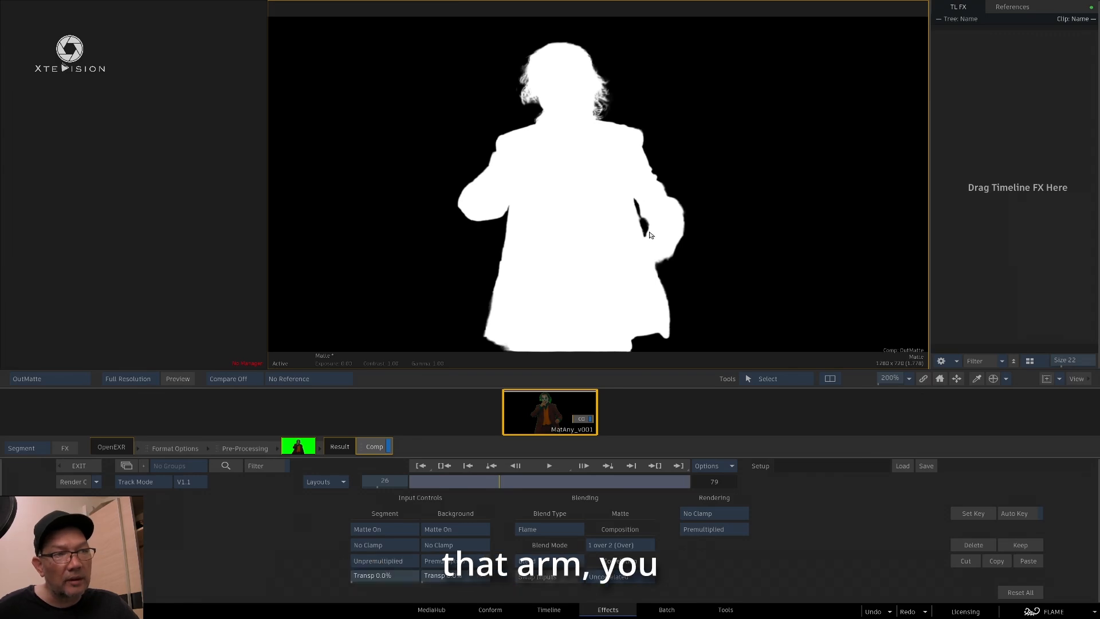
pyautogui.moveTo(511, 483); pyautogui.dragTo(542, 480)
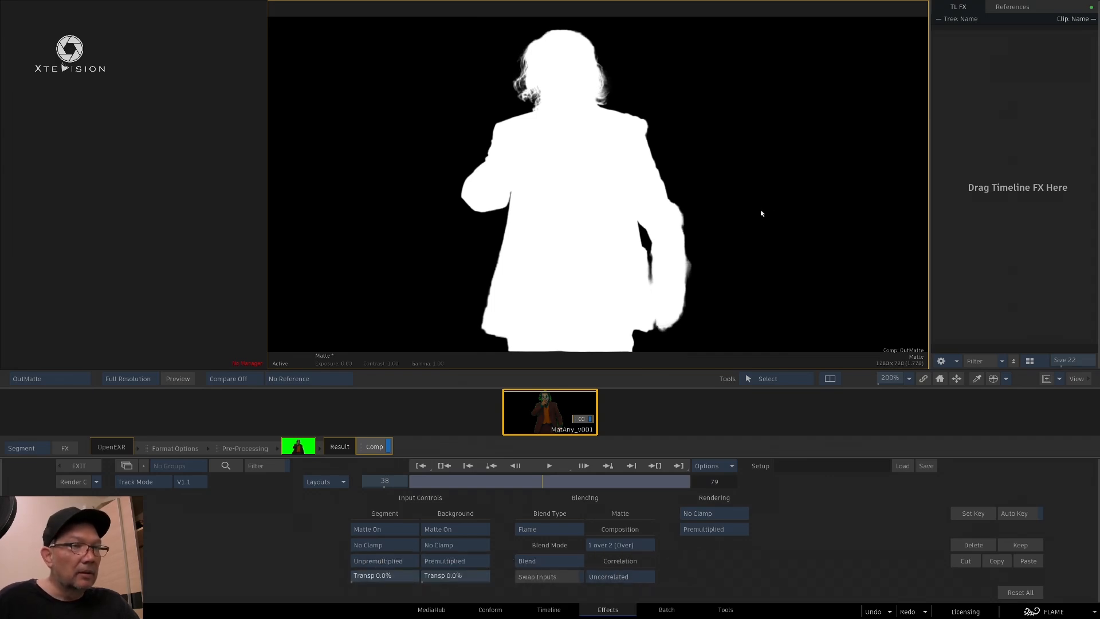
# Switch to ComfyUI in Chromium and set bg_red, bg_green and bg_blue to 0 on the MatAnyone Video Kytra node
pyautogui.press('super+Tab')
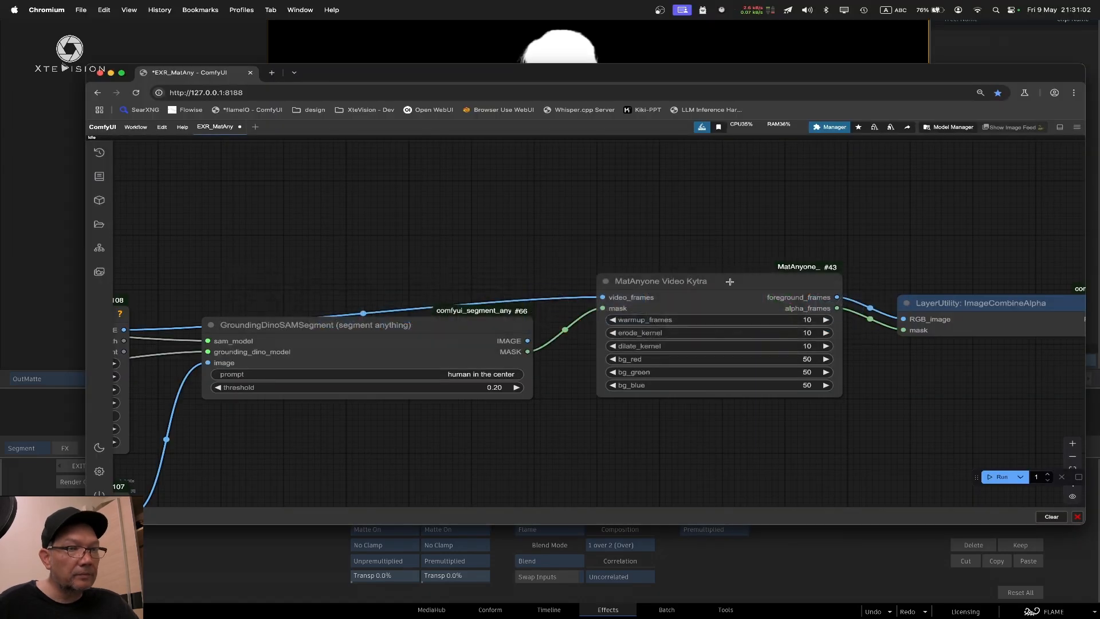
pyautogui.hscroll(-1, 802, 361)
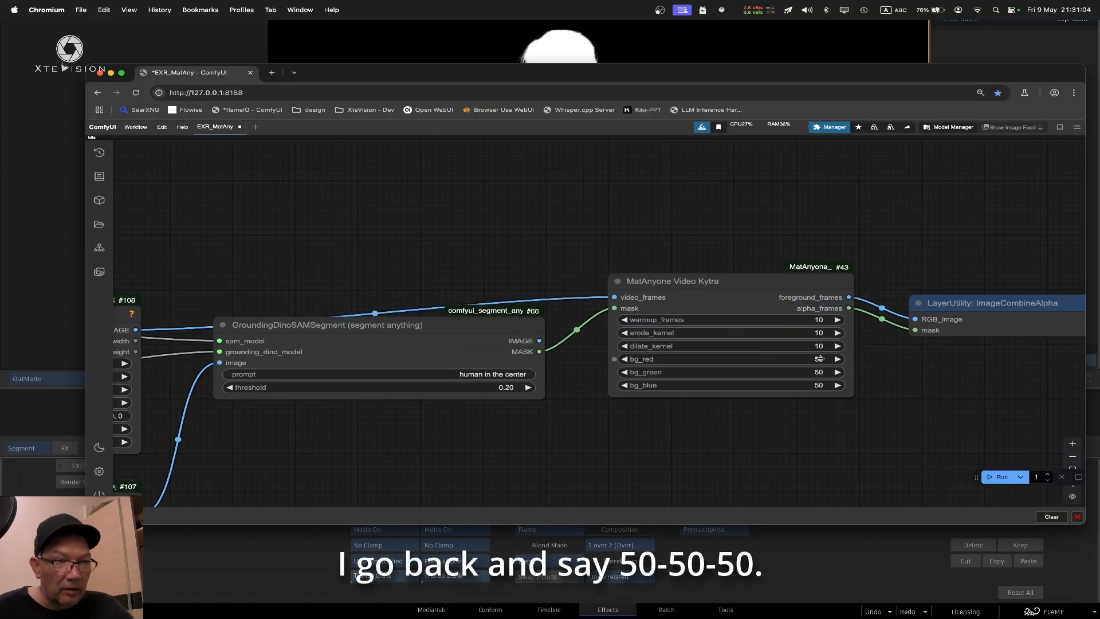
pyautogui.moveTo(795, 359); pyautogui.dragTo(665, 375)
pyautogui.moveTo(778, 357); pyautogui.dragTo(707, 388)
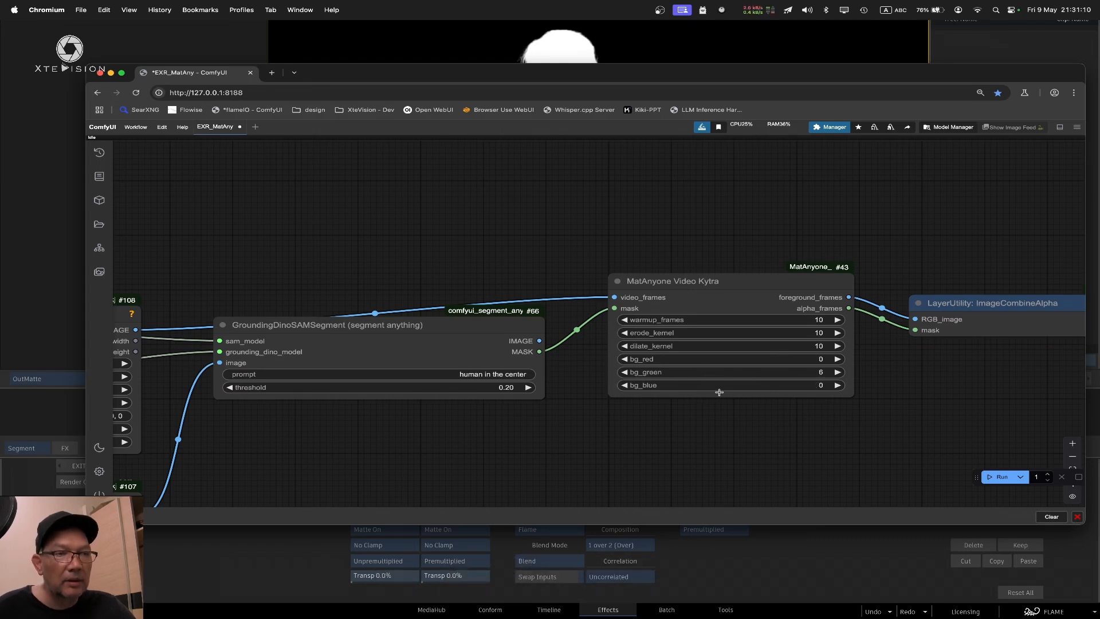
pyautogui.moveTo(796, 373); pyautogui.dragTo(743, 373)
# Move the ImageCombineAlpha, MatAnyone Video Kytra and XteVision - EXR Writer nodes up so the first two line up
pyautogui.moveTo(1024, 376); pyautogui.dragTo(586, 346)
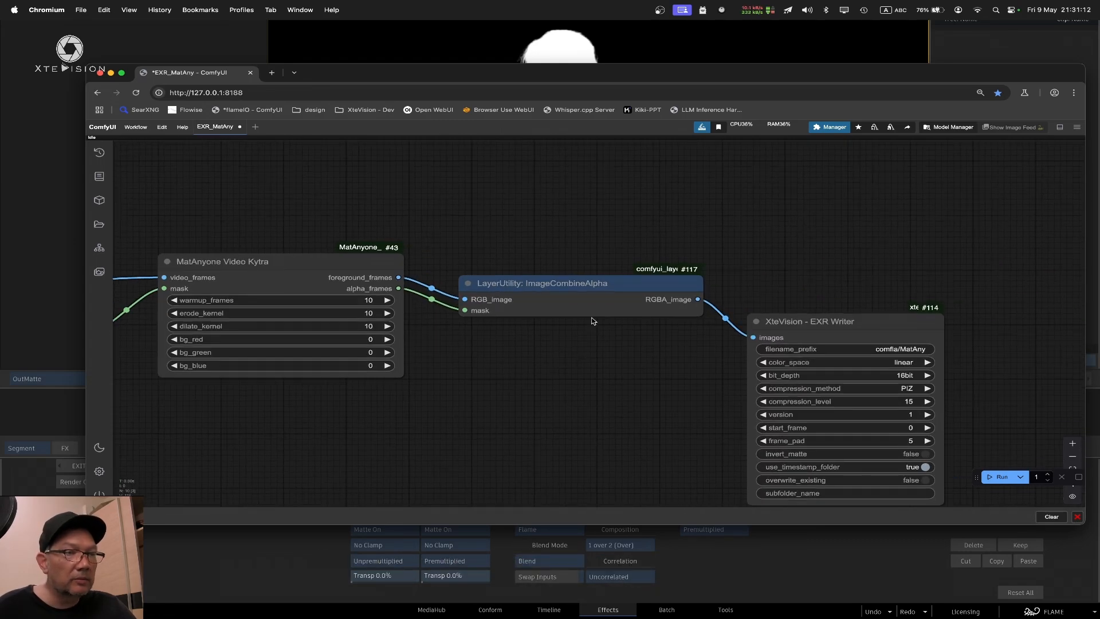
pyautogui.moveTo(586, 280); pyautogui.dragTo(576, 246)
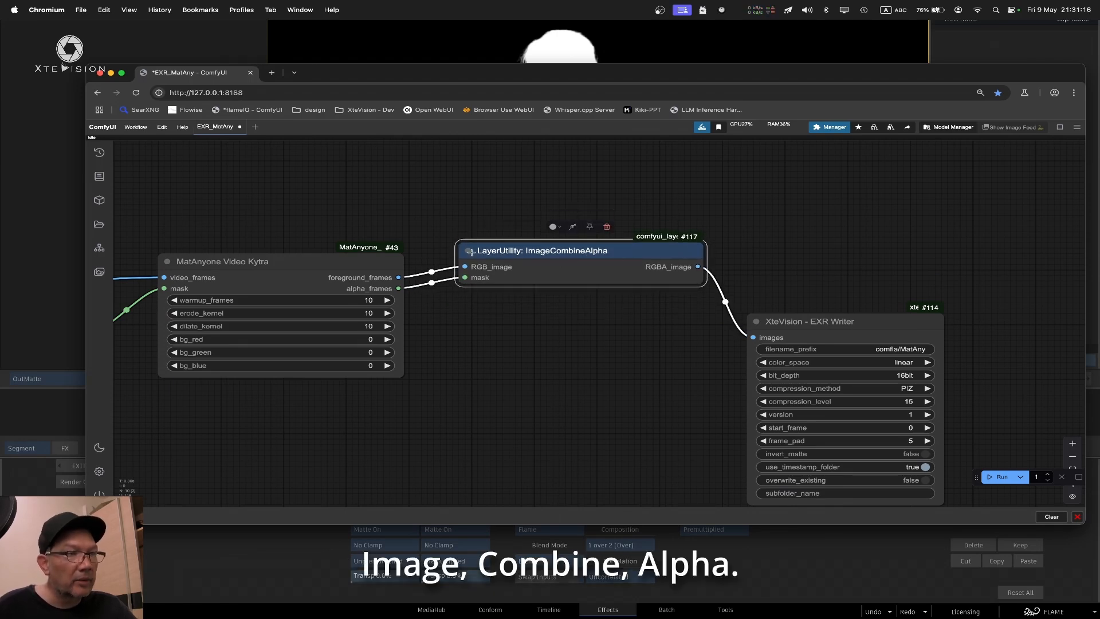
pyautogui.moveTo(308, 261); pyautogui.dragTo(327, 251)
pyautogui.moveTo(453, 193); pyautogui.dragTo(552, 175)
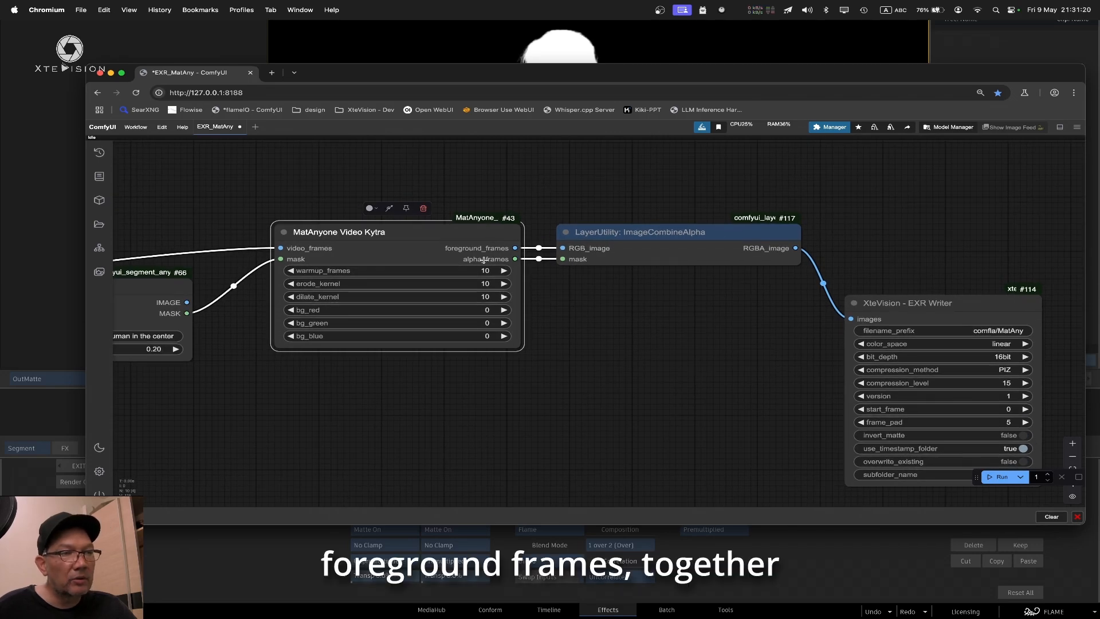
pyautogui.moveTo(820, 326); pyautogui.dragTo(727, 281)
pyautogui.moveTo(858, 257); pyautogui.dragTo(858, 247)
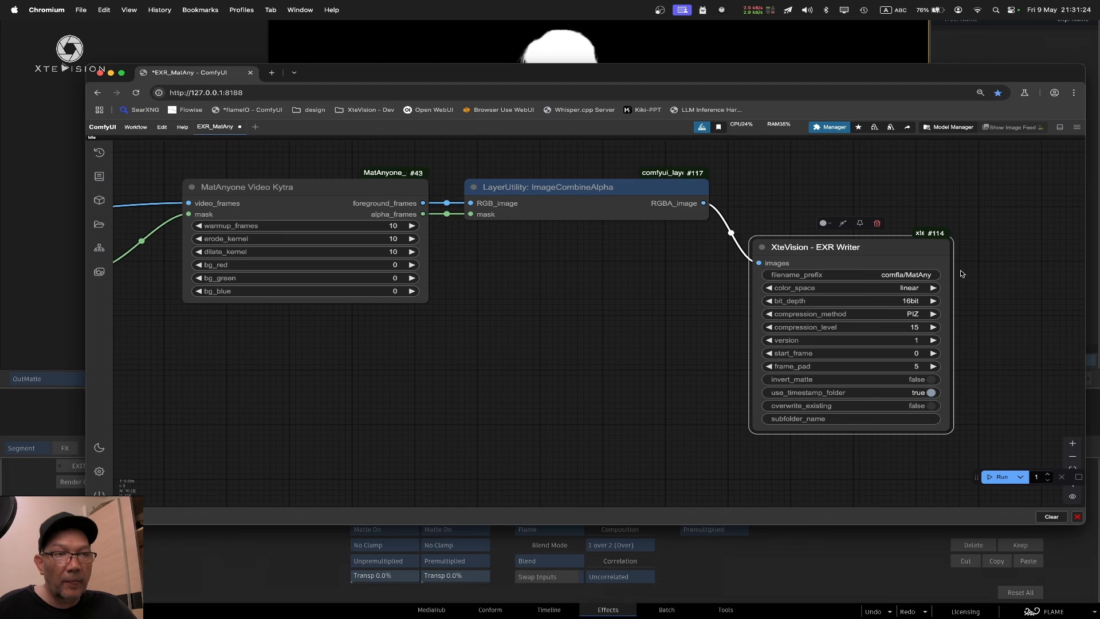
pyautogui.click(981, 243)
# Return to Flame, leave the Effects editor and bring up the desktop reels
pyautogui.click(972, 54)
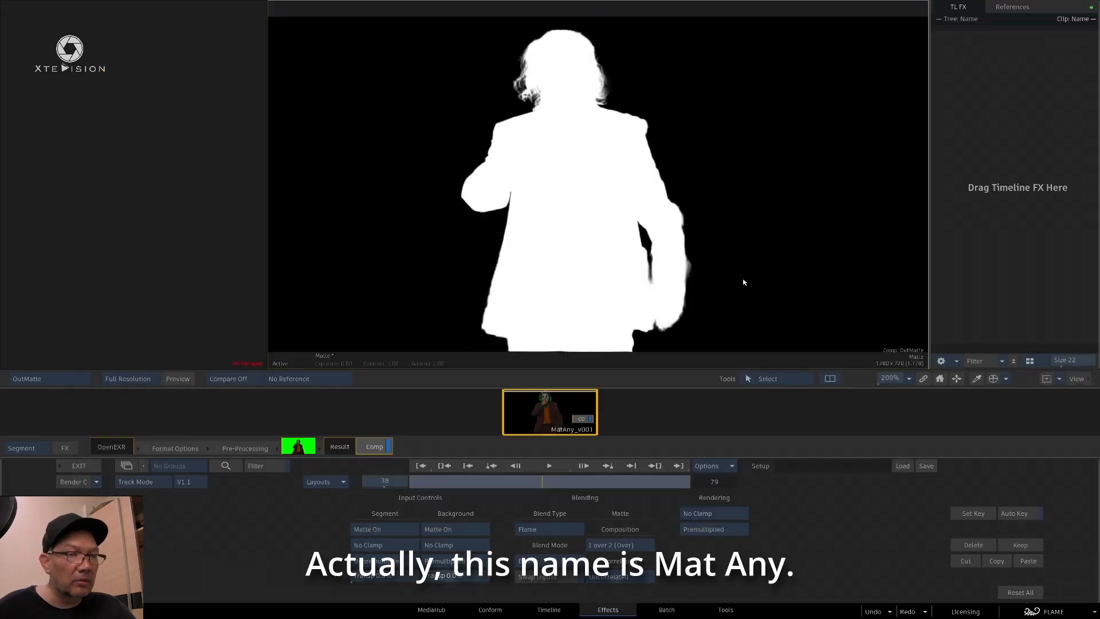
pyautogui.click(78, 465)
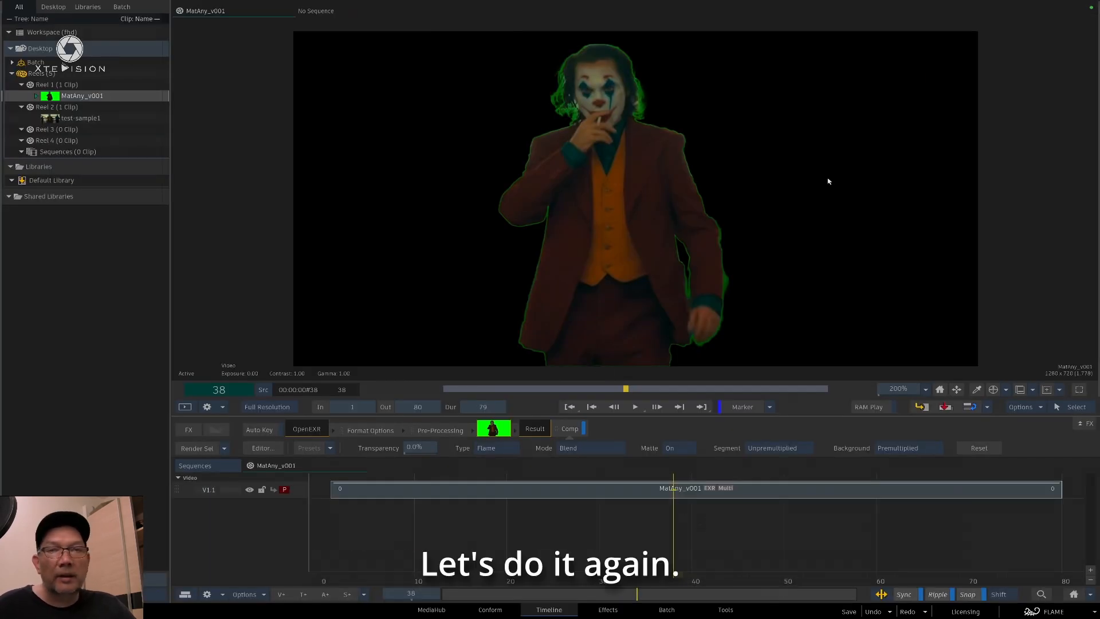
pyautogui.moveTo(1098, 166)
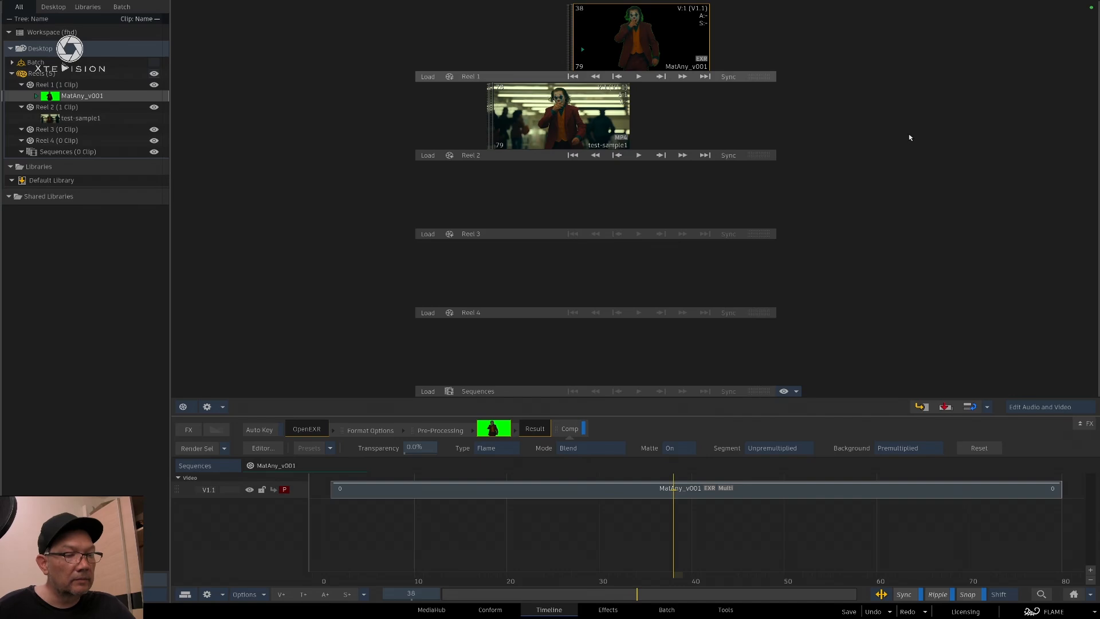
# Switch to ComfyUI and export the workflow in API format with the filename EXR_MatAny_bbg
pyautogui.press('super+Tab')
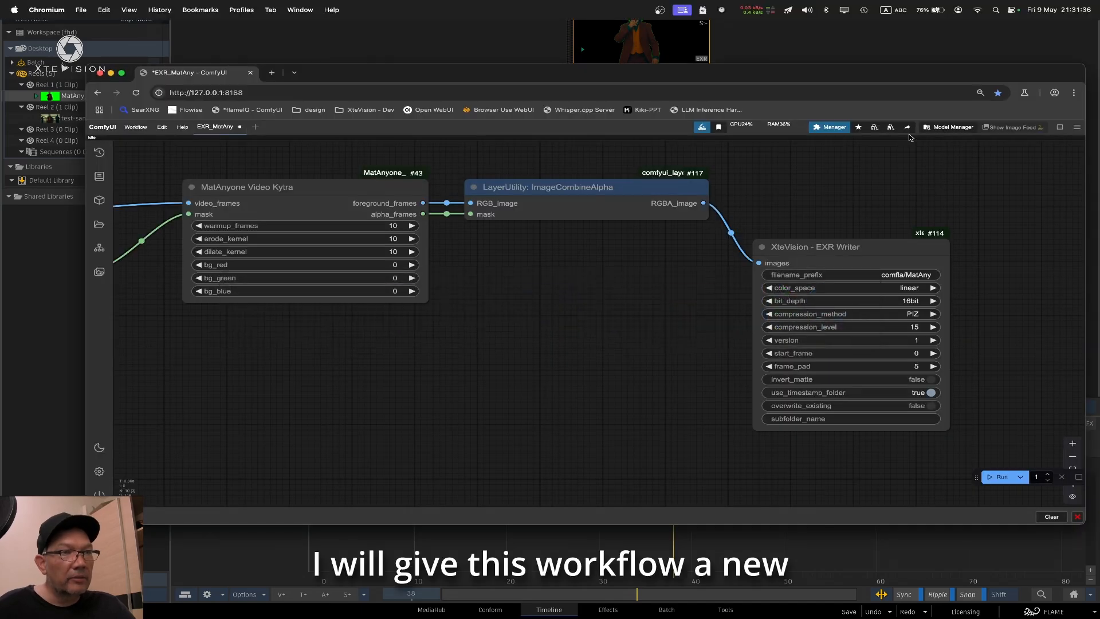
pyautogui.click(140, 129)
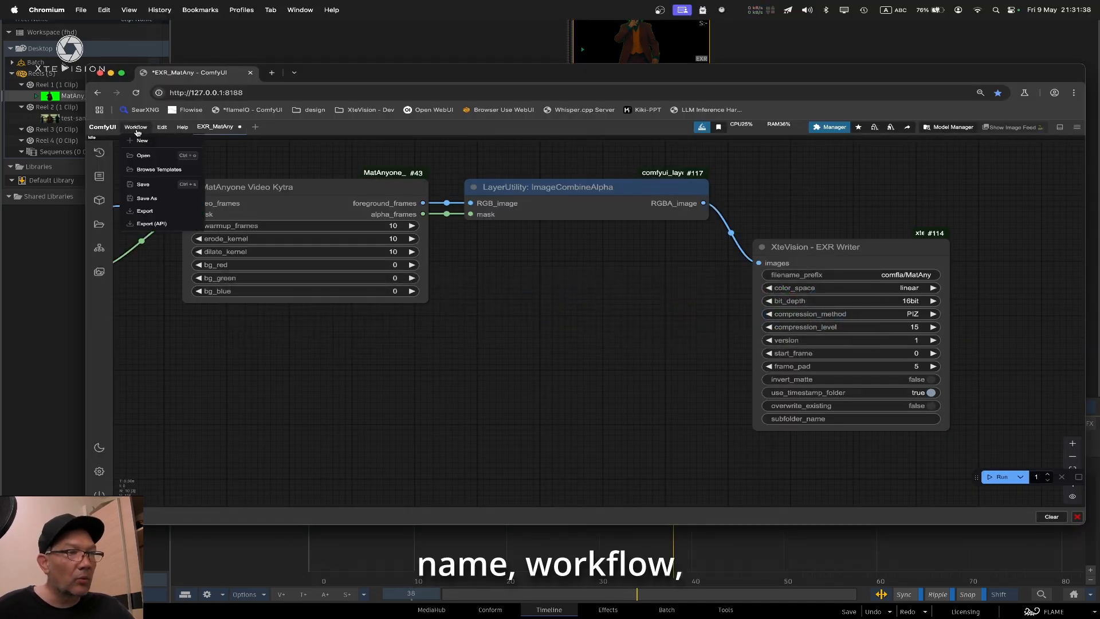
pyautogui.click(170, 227)
pyautogui.click(612, 331)
pyautogui.write('_MatAny_')
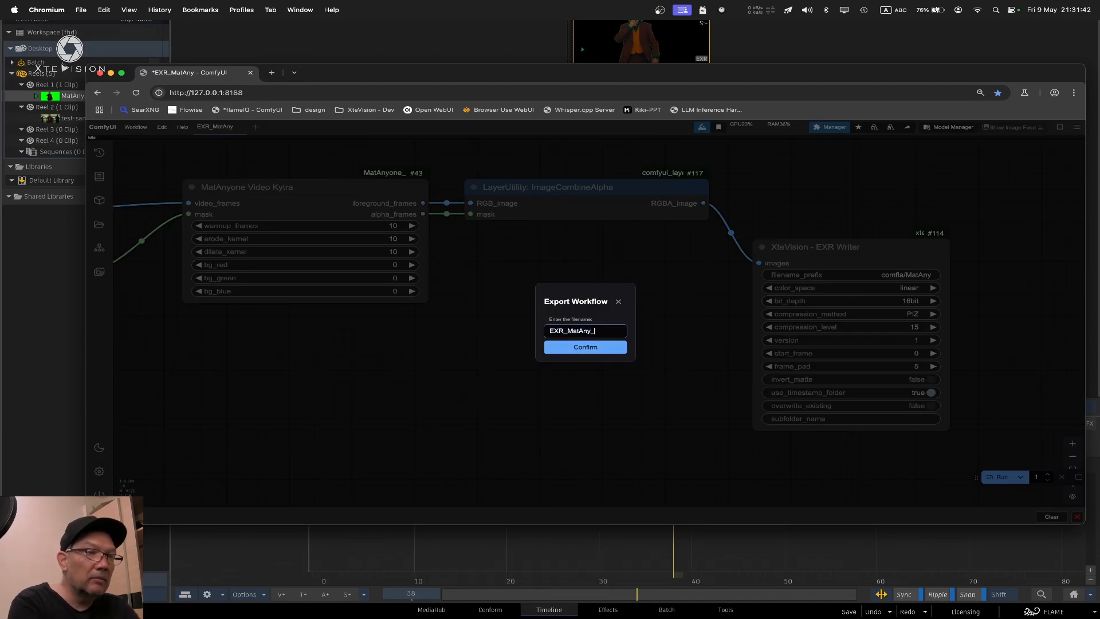
pyautogui.write('NBG')
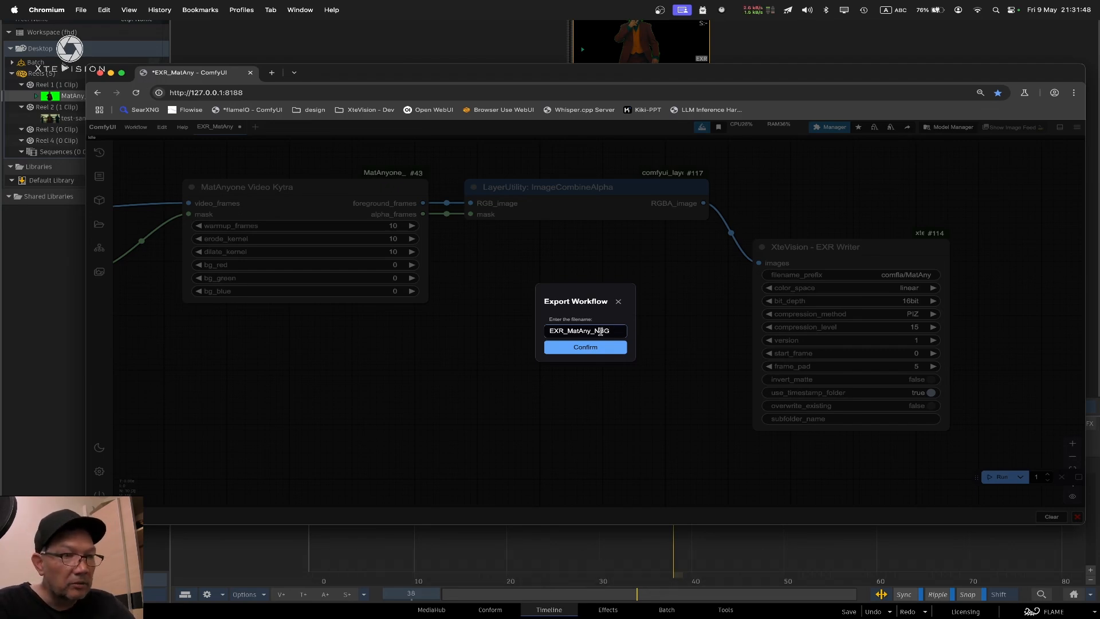
pyautogui.moveTo(611, 332); pyautogui.dragTo(594, 331)
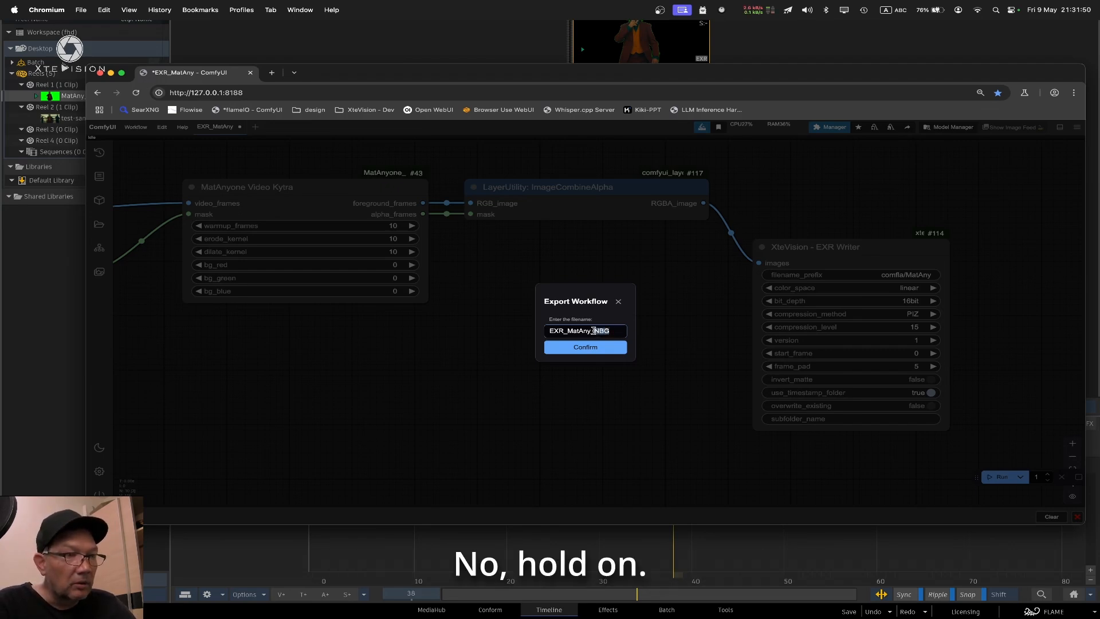
pyautogui.press('BackSpace')
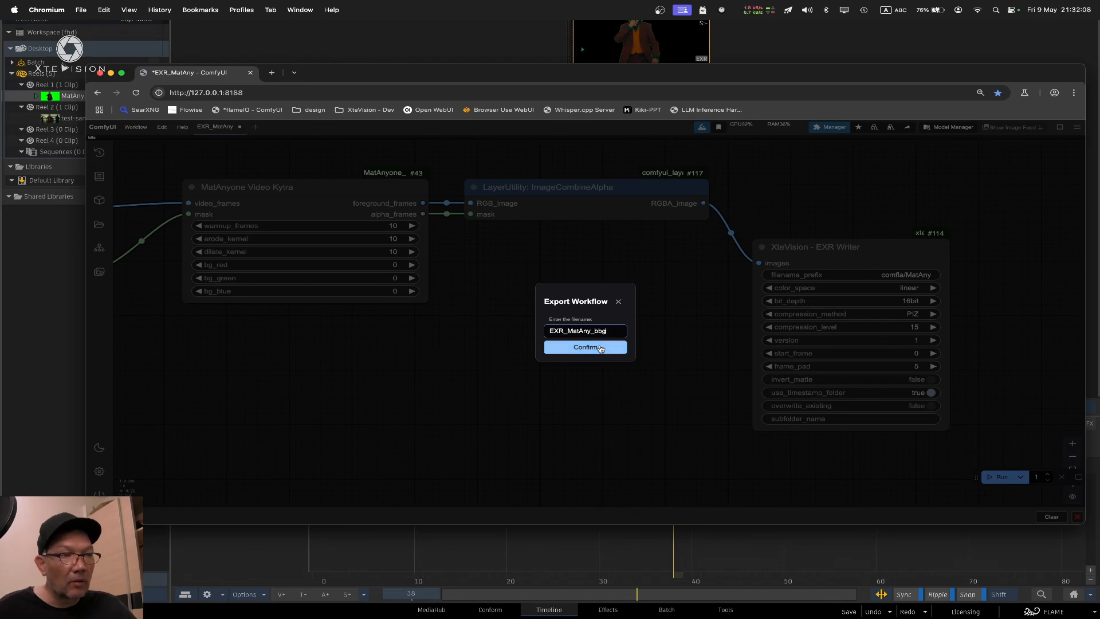
pyautogui.click(600, 347)
# Switch to Finder's Downloads folder and open /opt/Autodesk/shared/python/flame_comfyui/workflows in a second Finder window
pyautogui.moveTo(1020, 612)
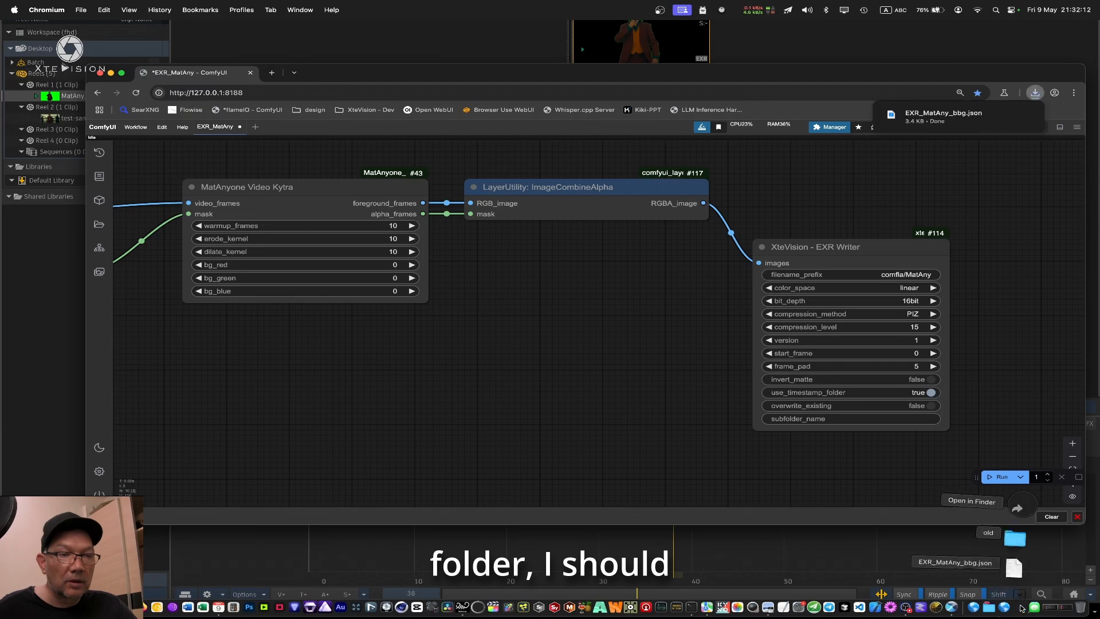
pyautogui.press('super+Tab')
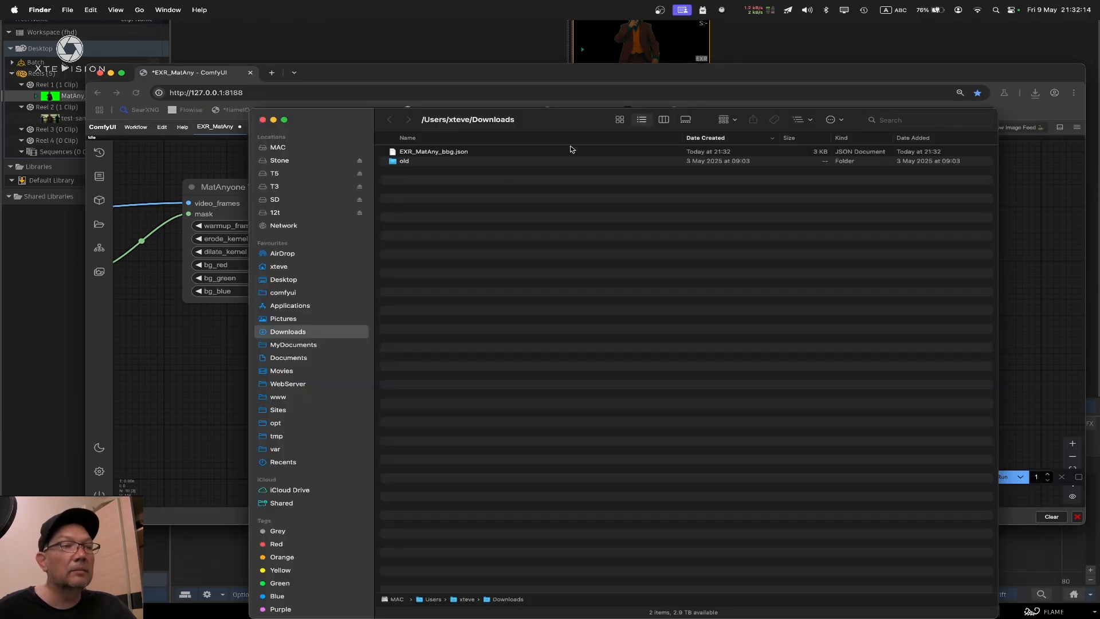
pyautogui.click(407, 154)
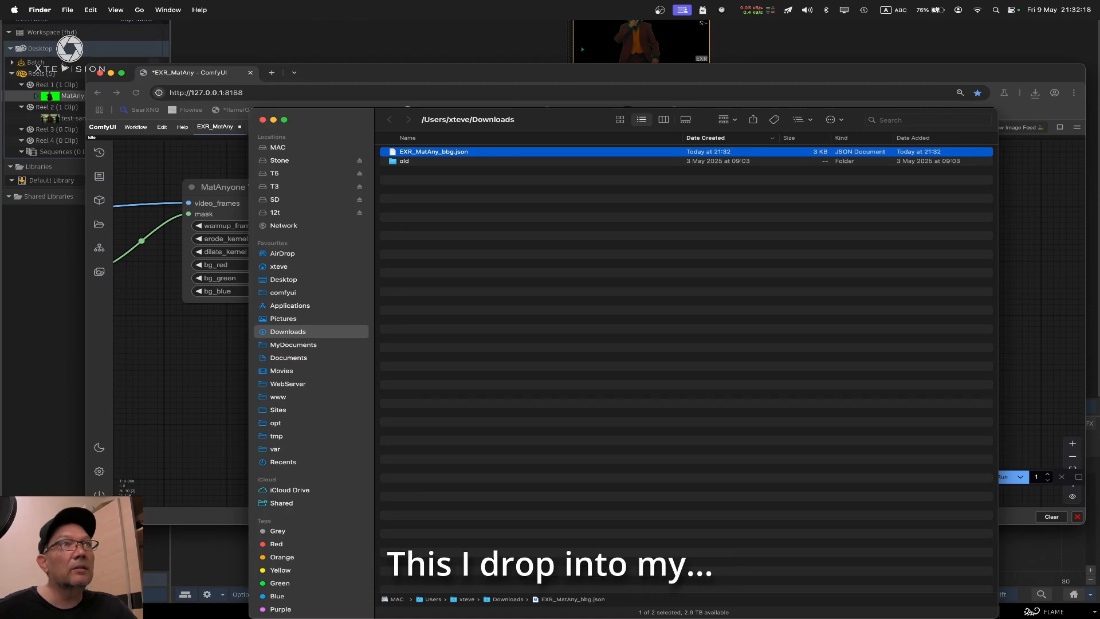
pyautogui.press('super+n')
pyautogui.moveTo(701, 29); pyautogui.dragTo(655, 240)
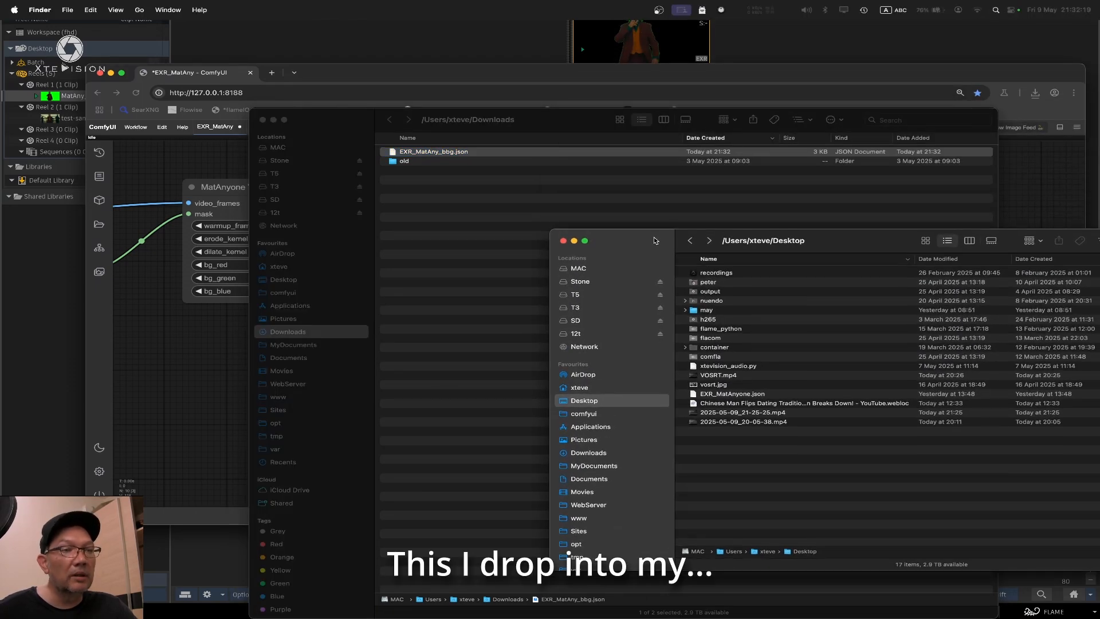
pyautogui.doubleClick(749, 328)
pyautogui.doubleClick(754, 320)
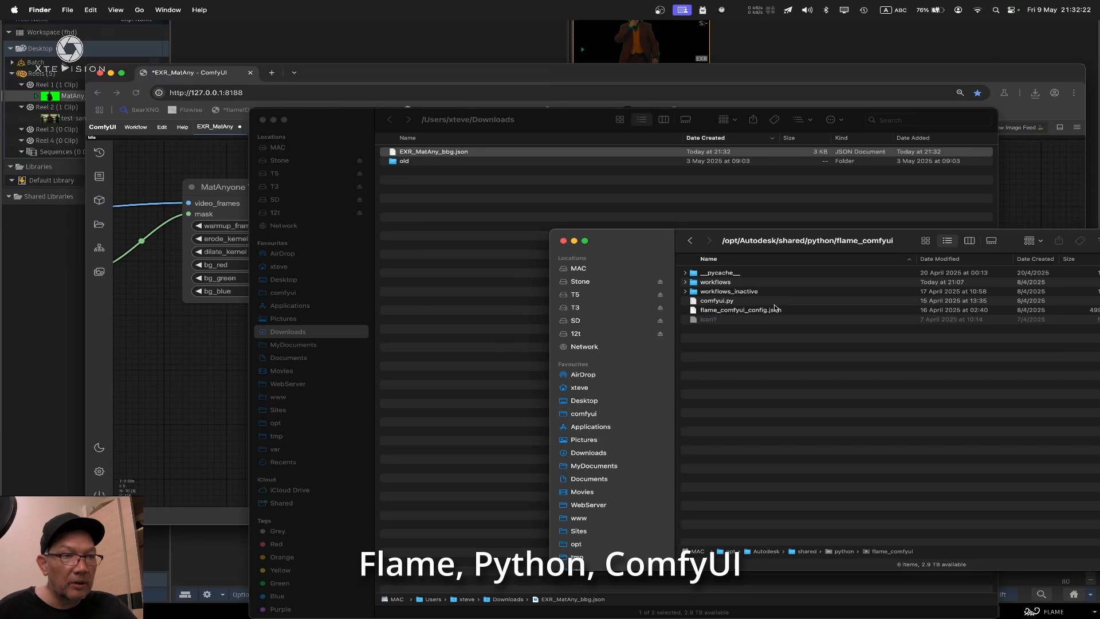
pyautogui.doubleClick(739, 282)
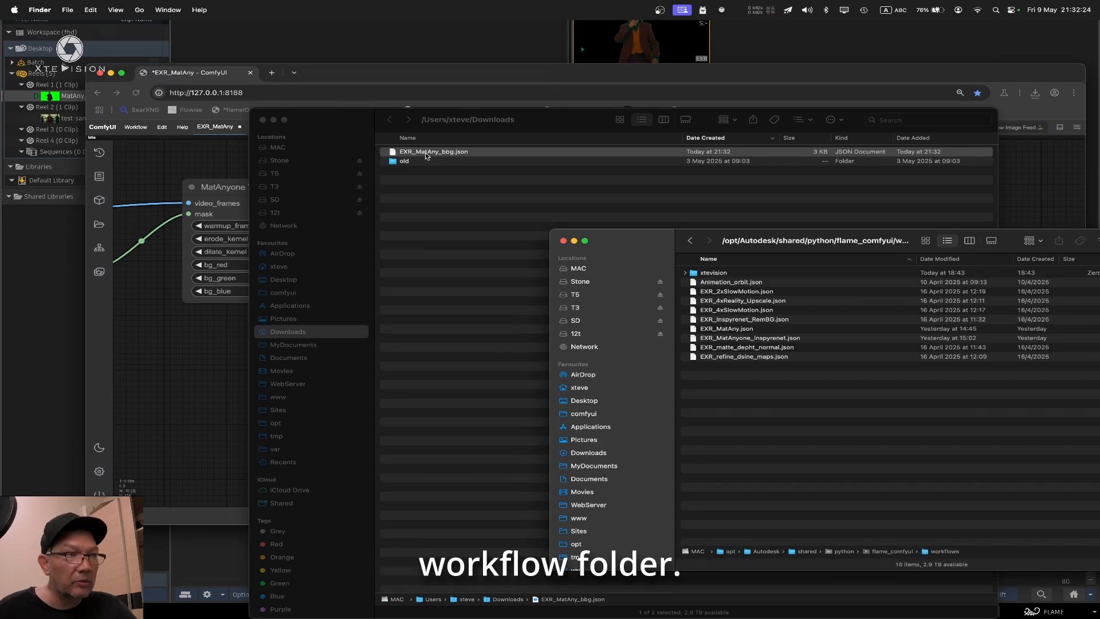
# Move EXR_MatAny_bbg.json from Downloads into the flame_comfyui workflows folder
pyautogui.moveTo(431, 152); pyautogui.dragTo(809, 431)
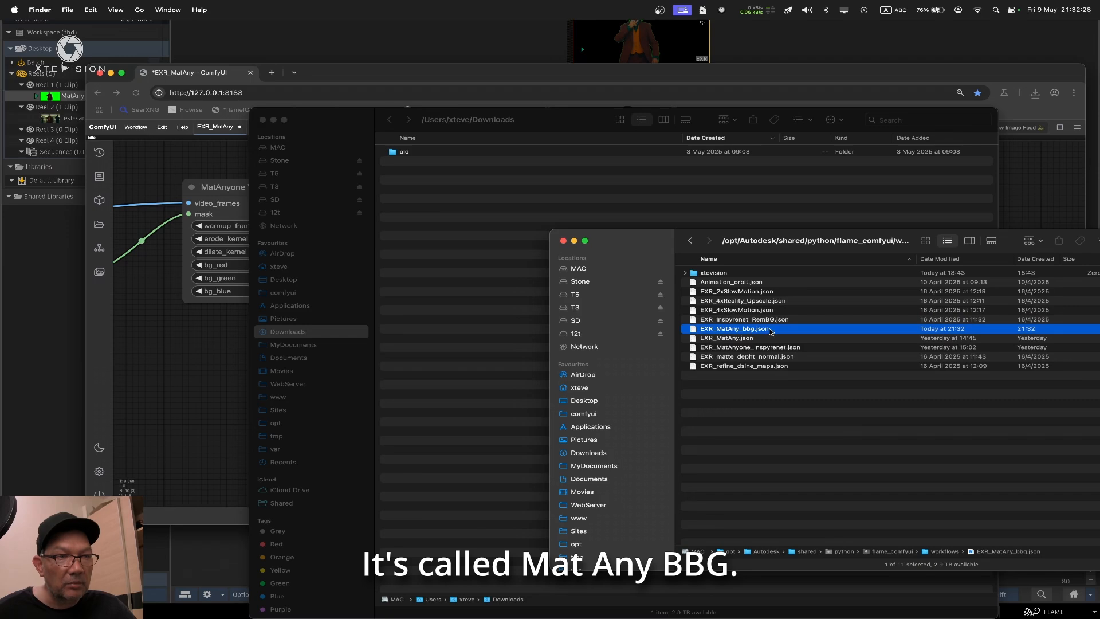
pyautogui.click(808, 404)
pyautogui.click(569, 171)
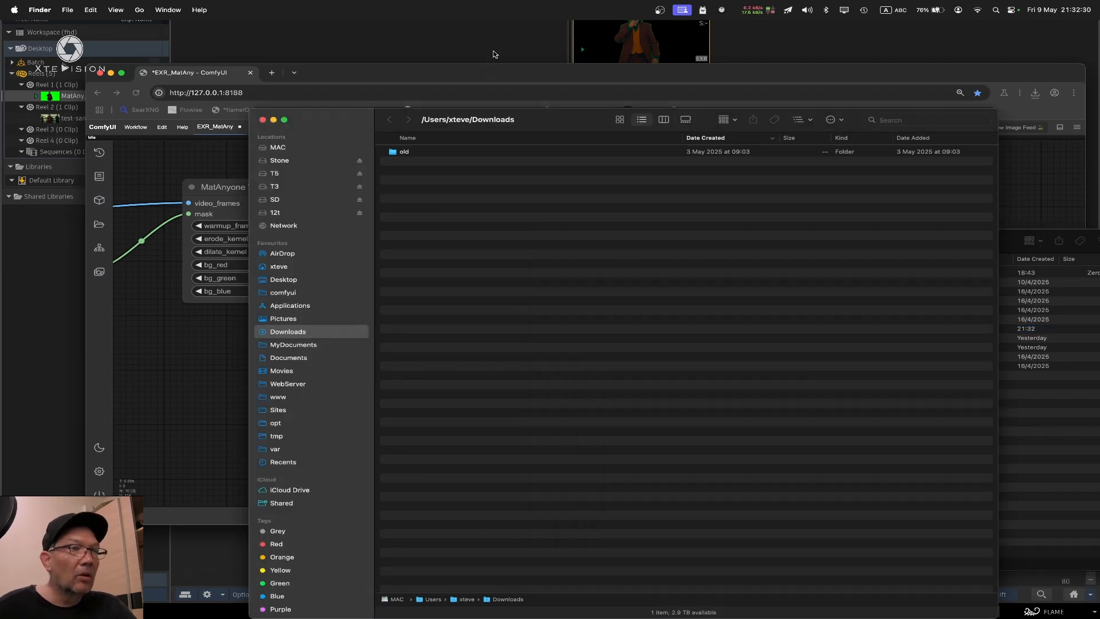
# Return to Flame and rescan the Python hooks
pyautogui.click(552, 58)
pyautogui.click(1060, 611)
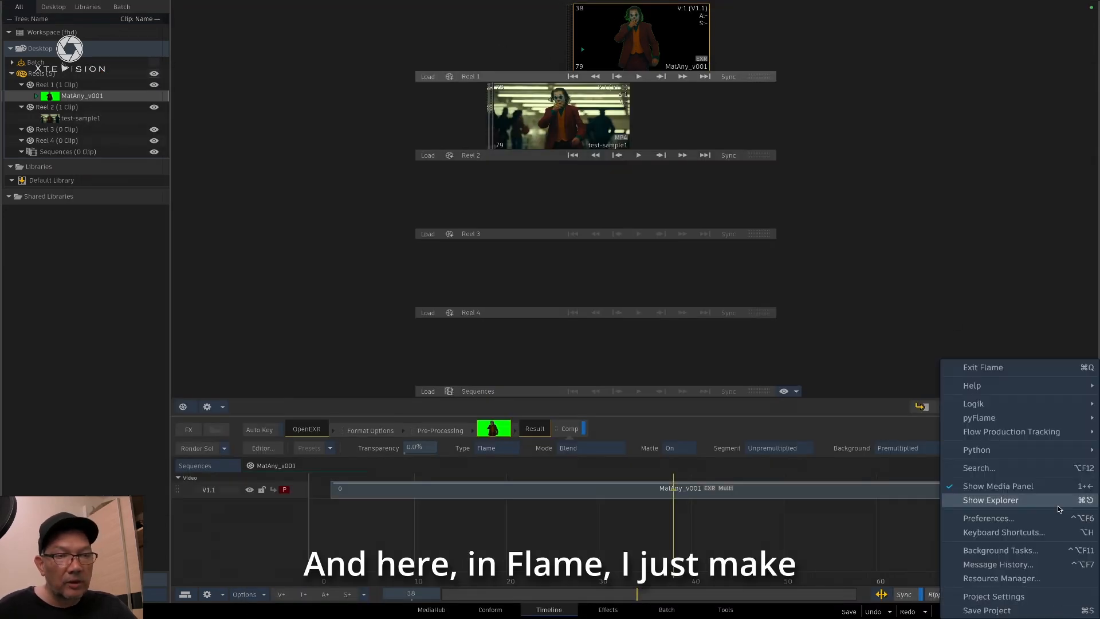
pyautogui.moveTo(1008, 450)
pyautogui.click(854, 463)
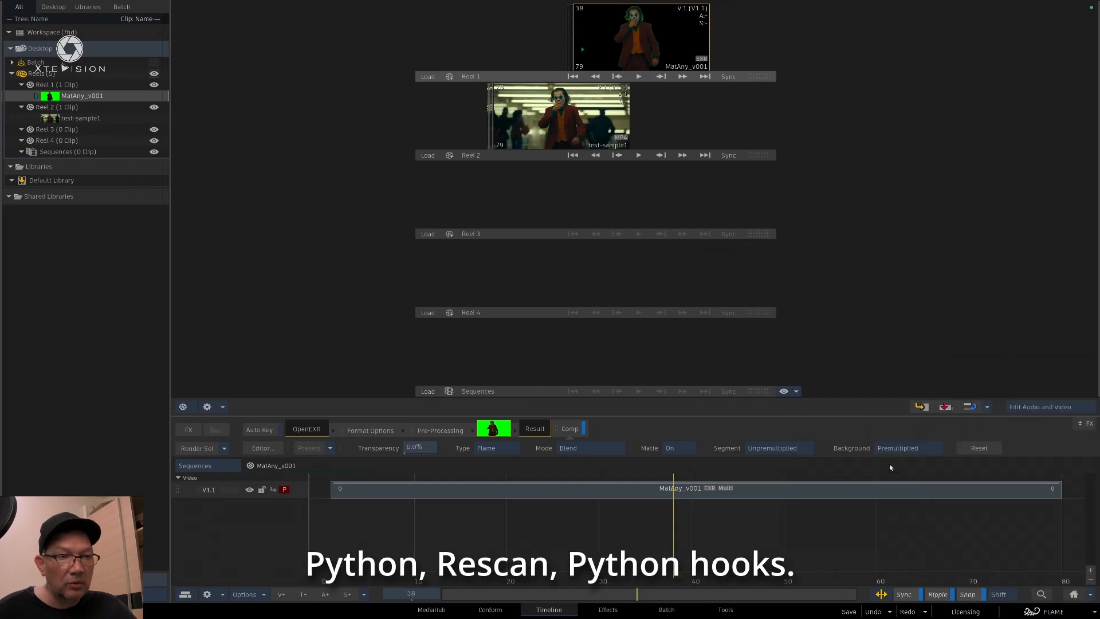
# Slide the reel clips aside and process test-sample1 with the ComfyUI workflow EXR_MatAny_bbg, keeping its preset text inputs
pyautogui.moveTo(643, 47); pyautogui.dragTo(356, 42)
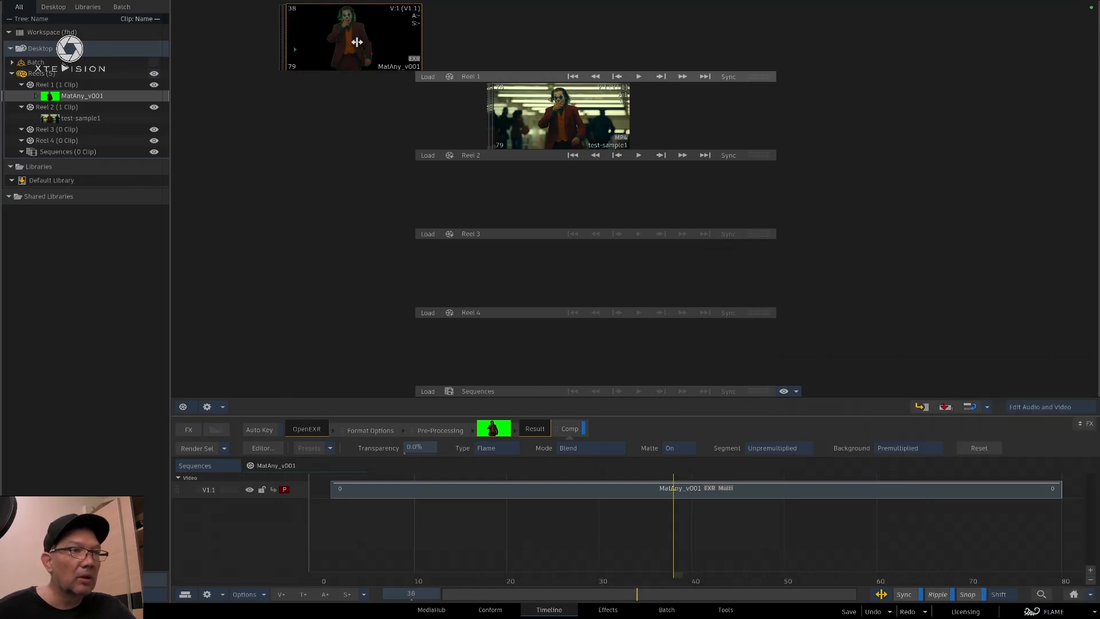
pyautogui.moveTo(570, 115); pyautogui.dragTo(541, 114)
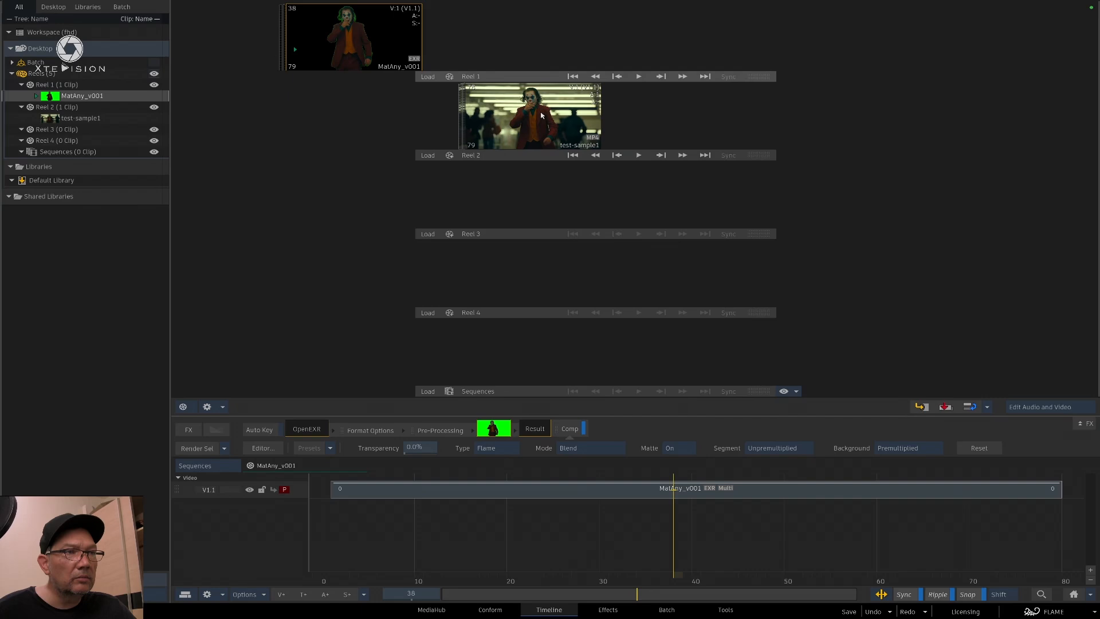
pyautogui.rightClick(540, 116)
pyautogui.moveTo(573, 554)
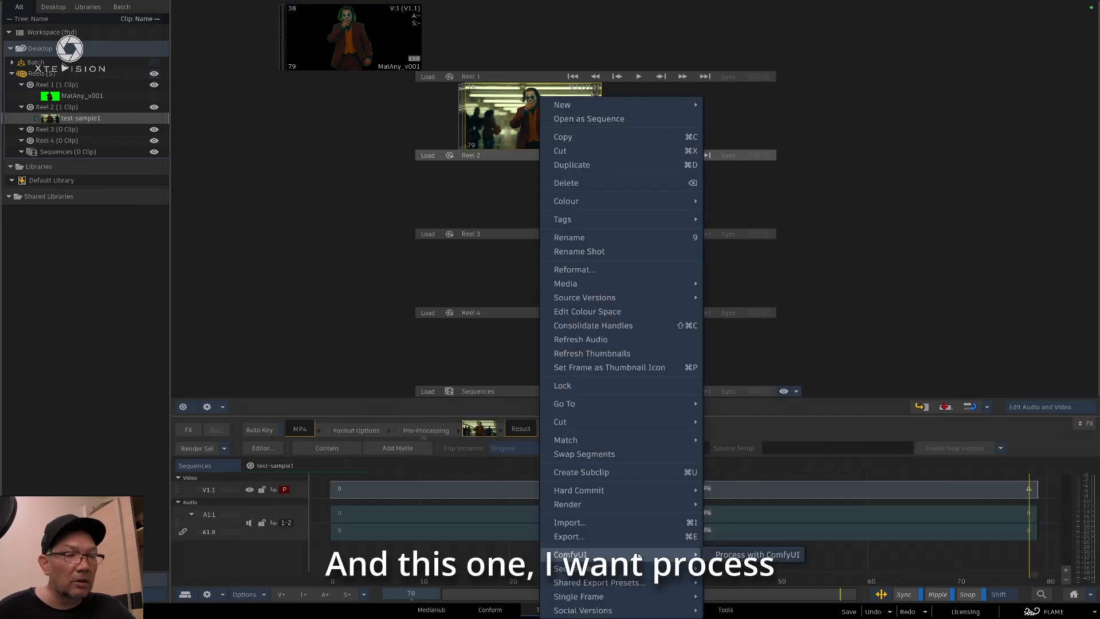
pyautogui.click(754, 554)
pyautogui.click(537, 290)
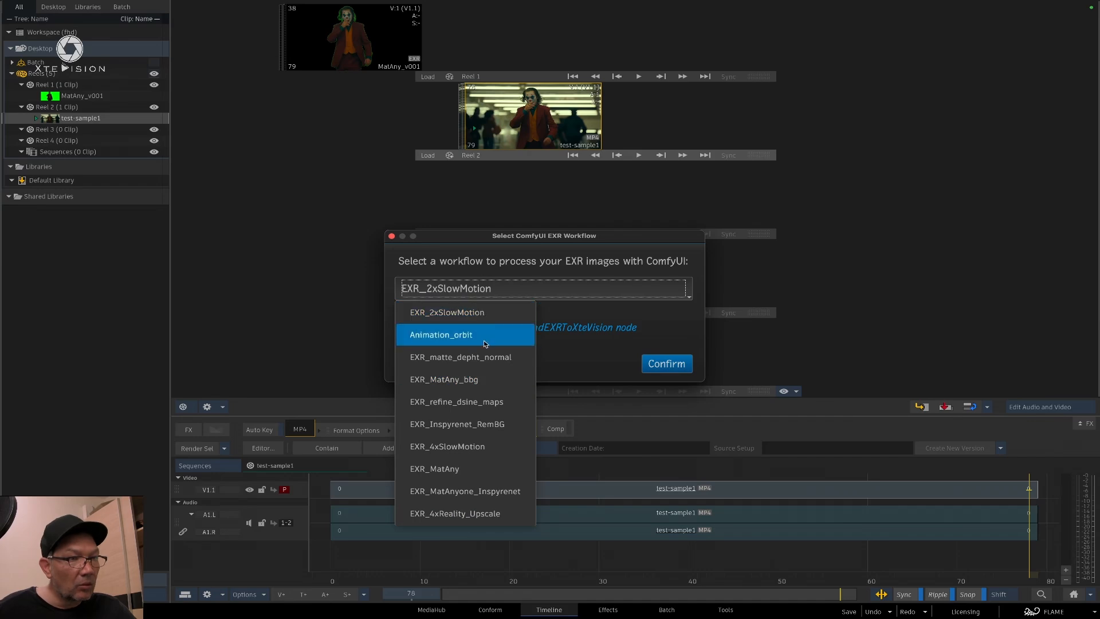
pyautogui.click(456, 379)
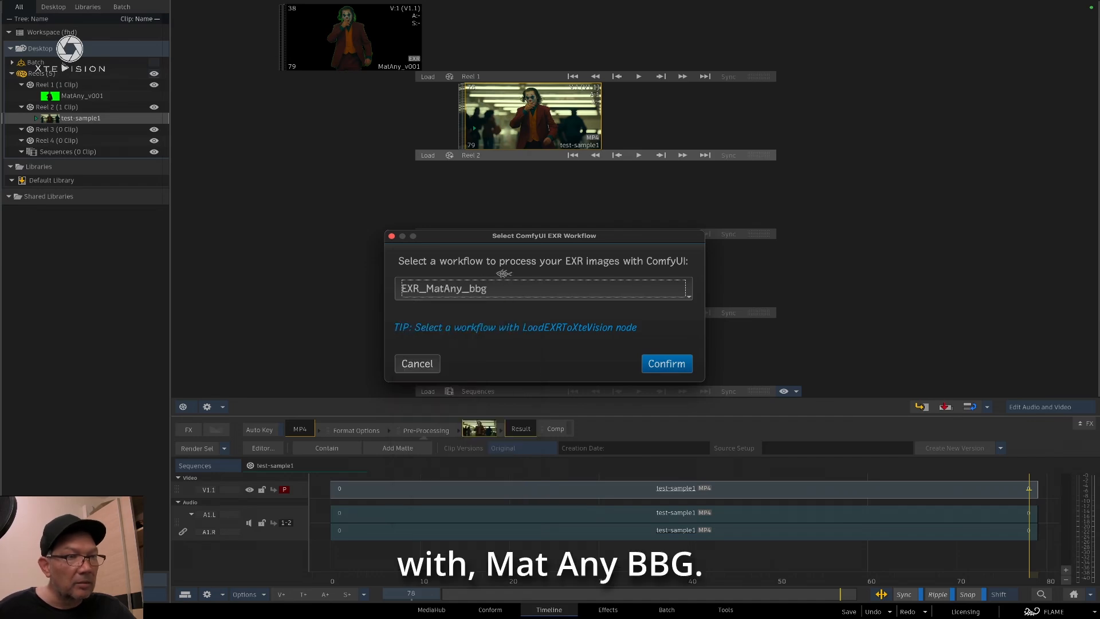
pyautogui.click(668, 364)
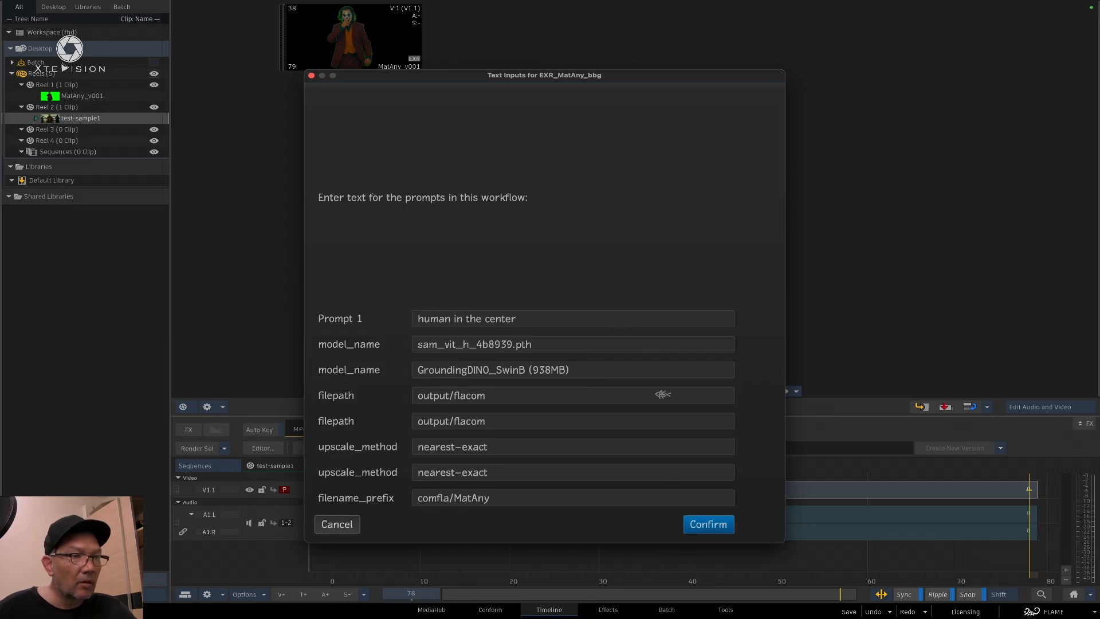
pyautogui.click(714, 523)
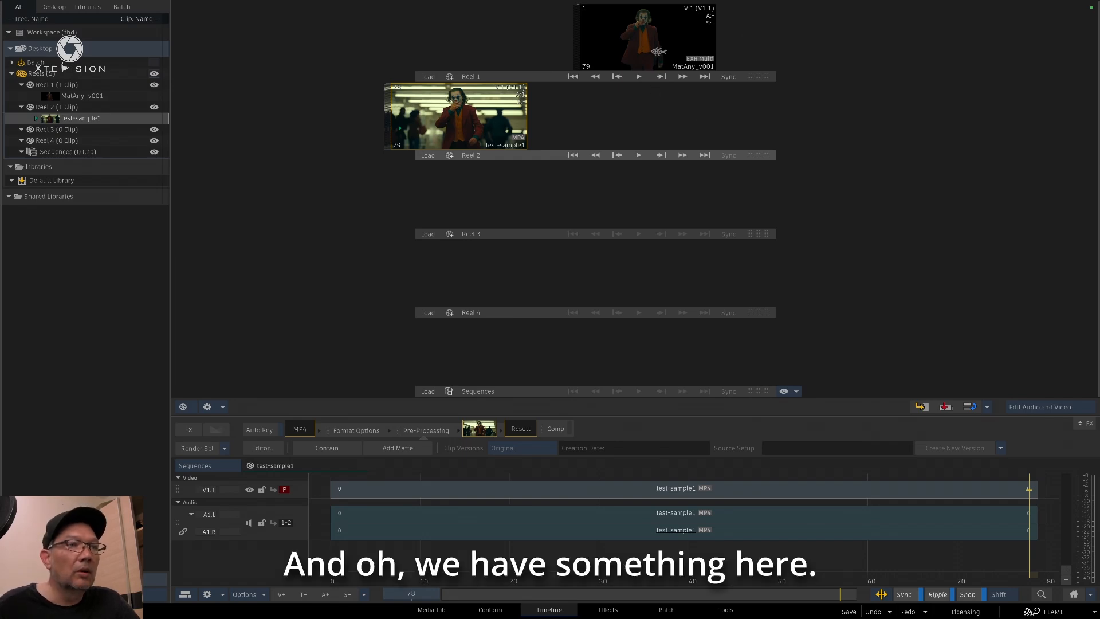
# Open the new MatAny_v001 clip, add Comp to its segment and set Segment to Unpremultiplied
pyautogui.doubleClick(662, 55)
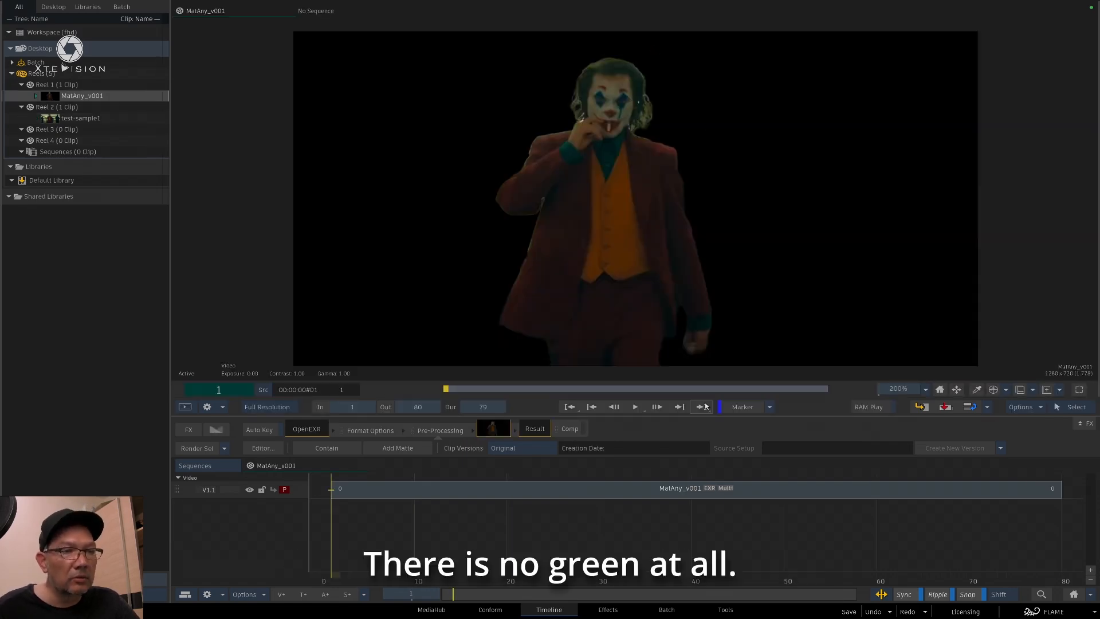
pyautogui.click(580, 429)
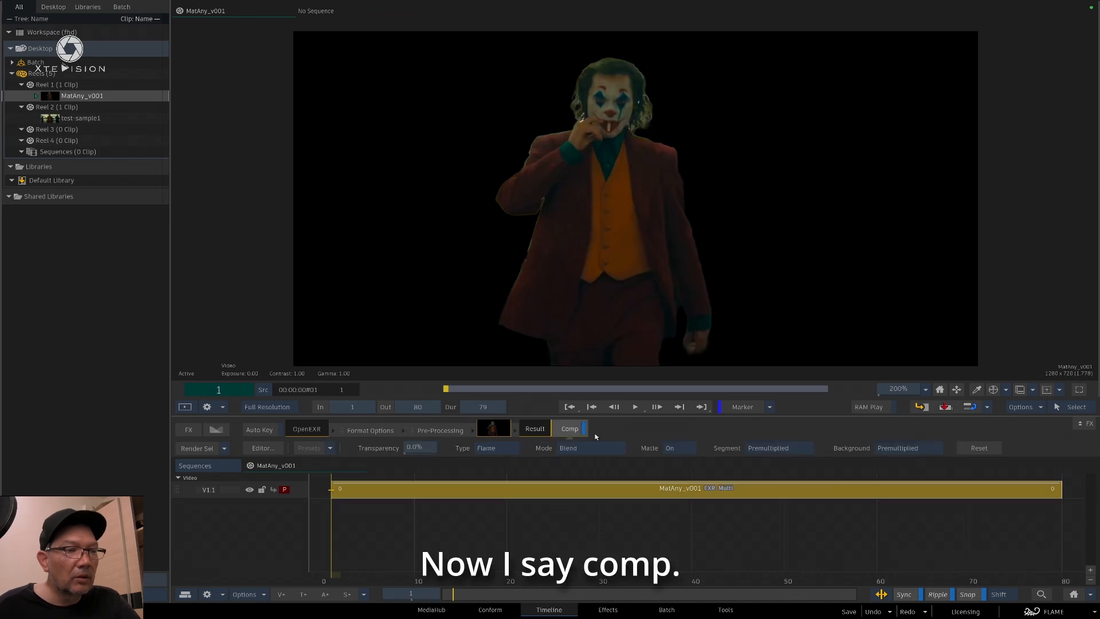
pyautogui.click(757, 448)
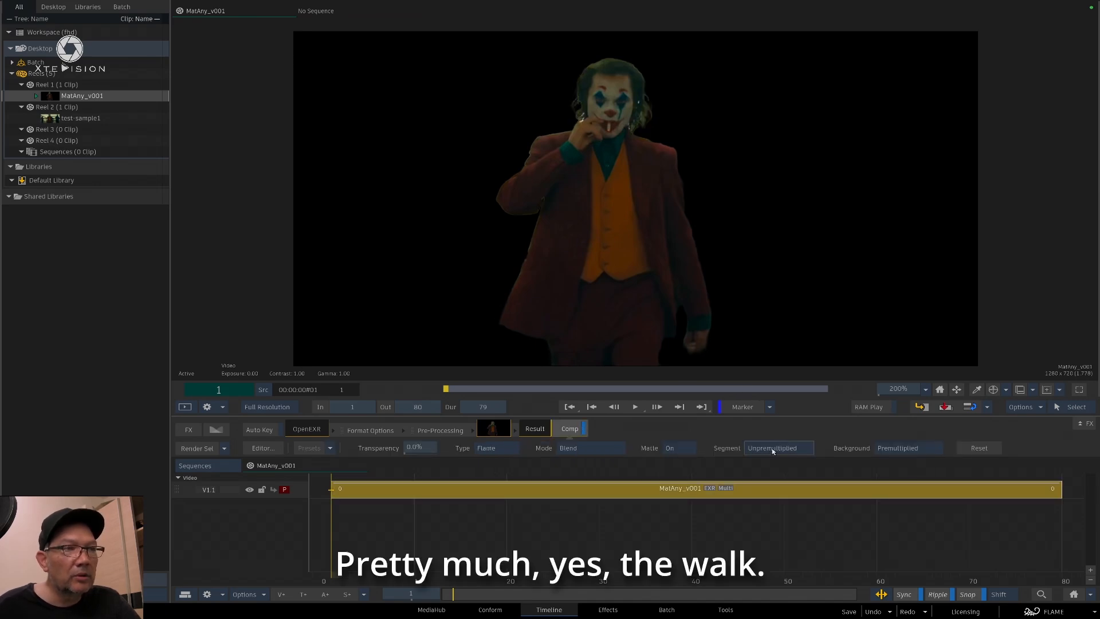
# Play back MatAny_v001 to check its edges, examine its matte in the Effects editor, and leave the editor
pyautogui.press('space')
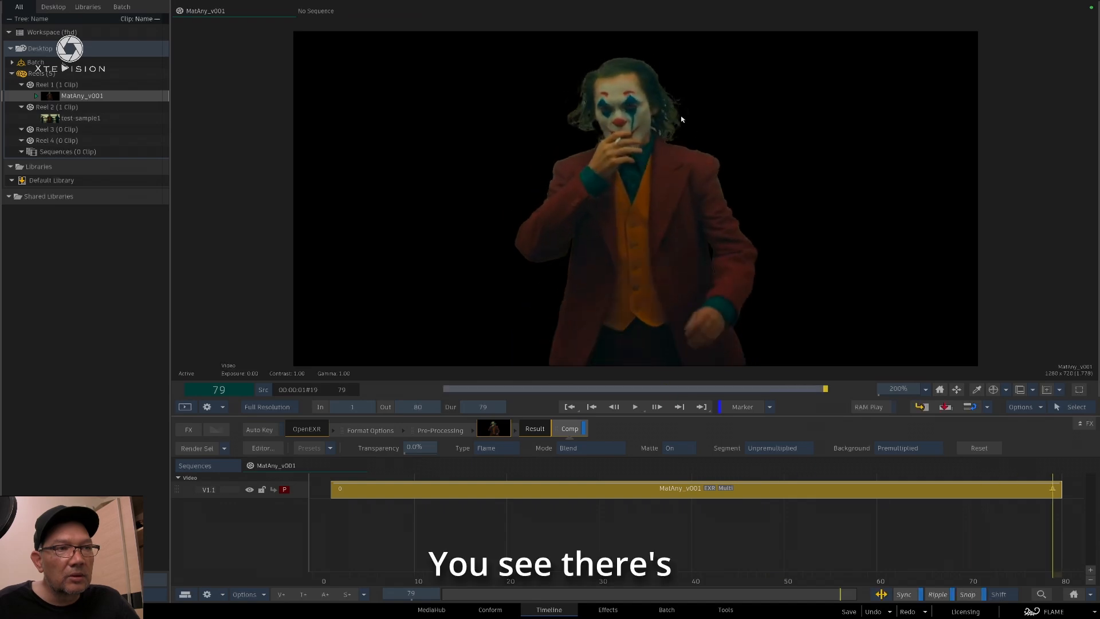
pyautogui.press('space')
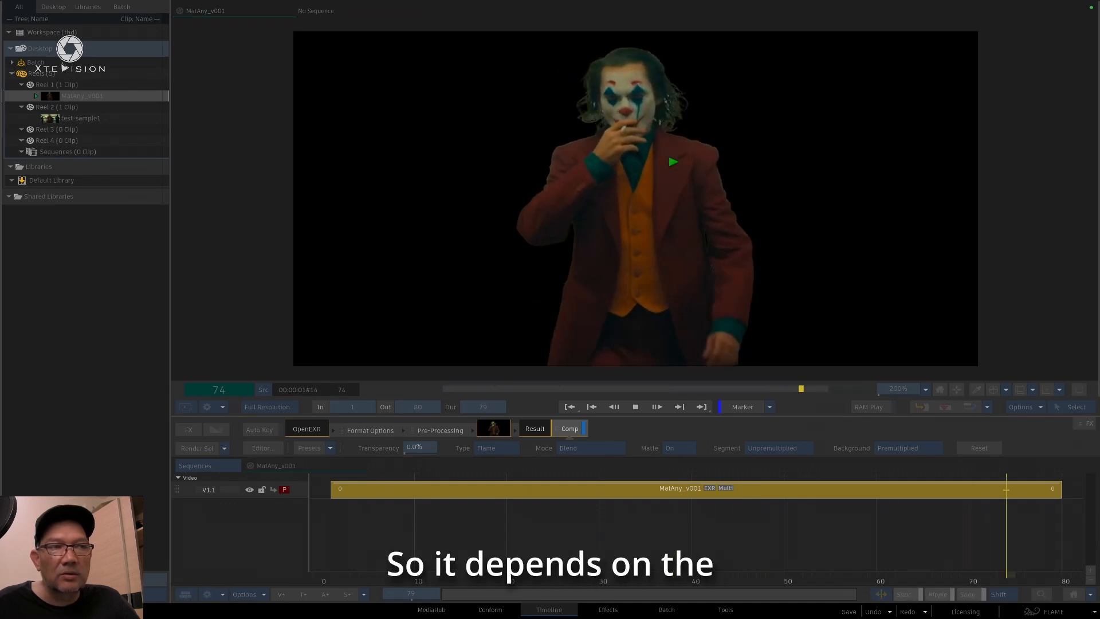
pyautogui.press('space')
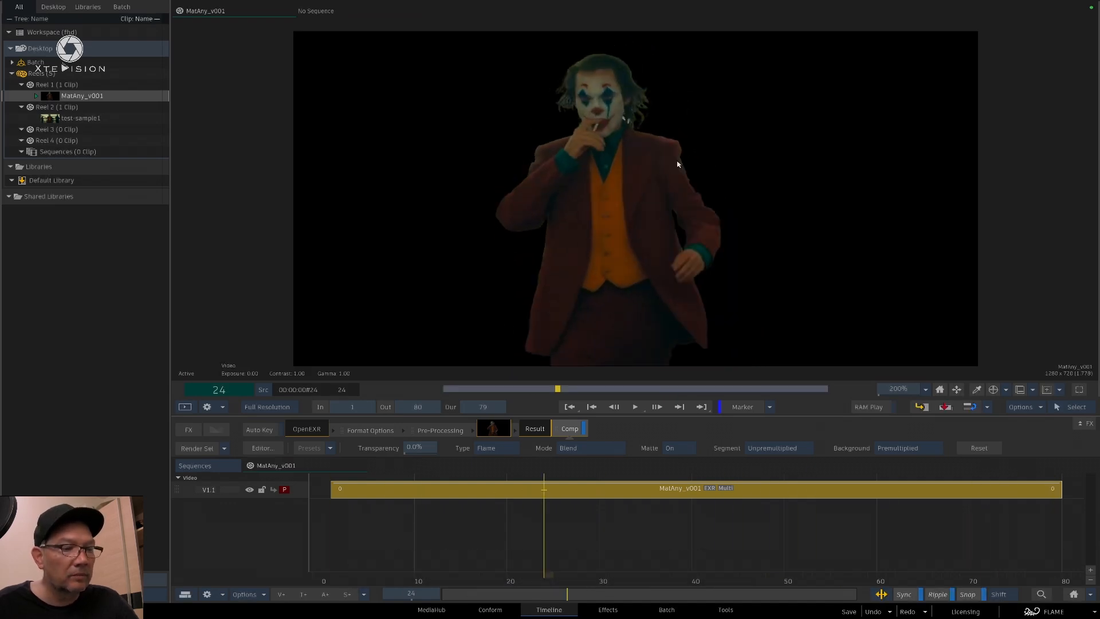
pyautogui.doubleClick(709, 494)
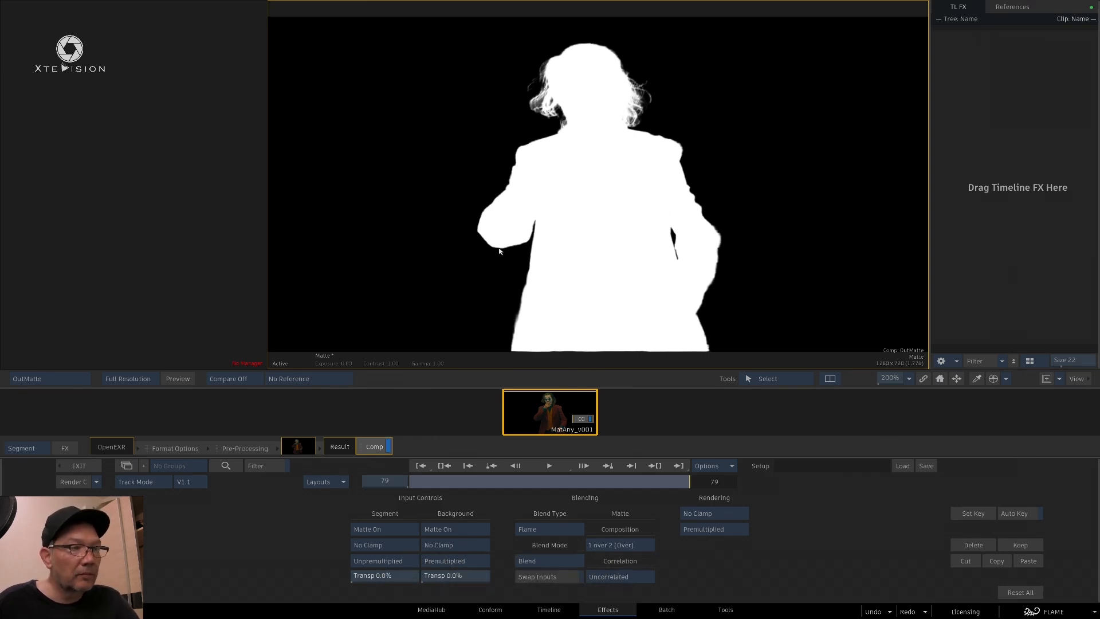
pyautogui.click(102, 466)
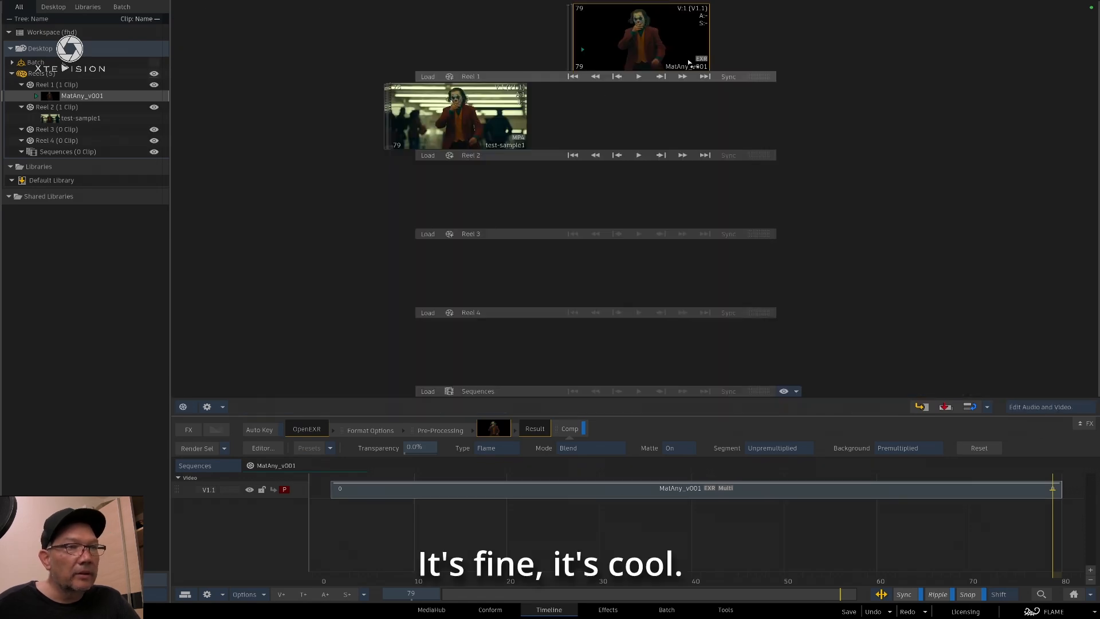
# Remove MatAny_v001 from Reel 1 and process test-sample1 with the EXR_MatAnyone_Inspyrenet workflow, keeping its preset text inputs
pyautogui.moveTo(690, 63); pyautogui.dragTo(768, 618)
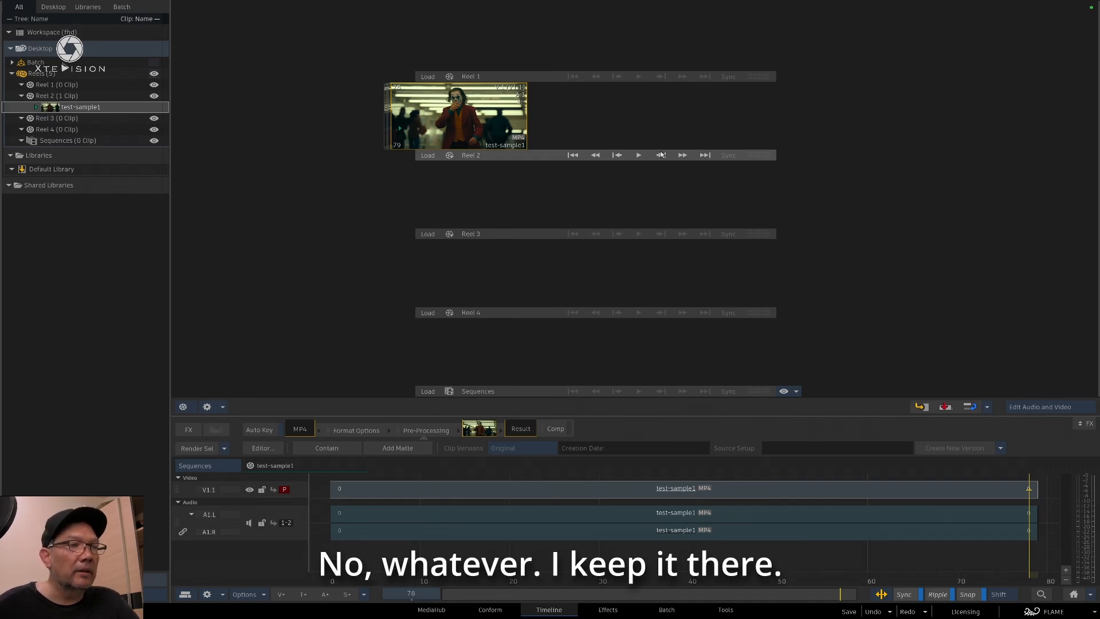
pyautogui.rightClick(509, 142)
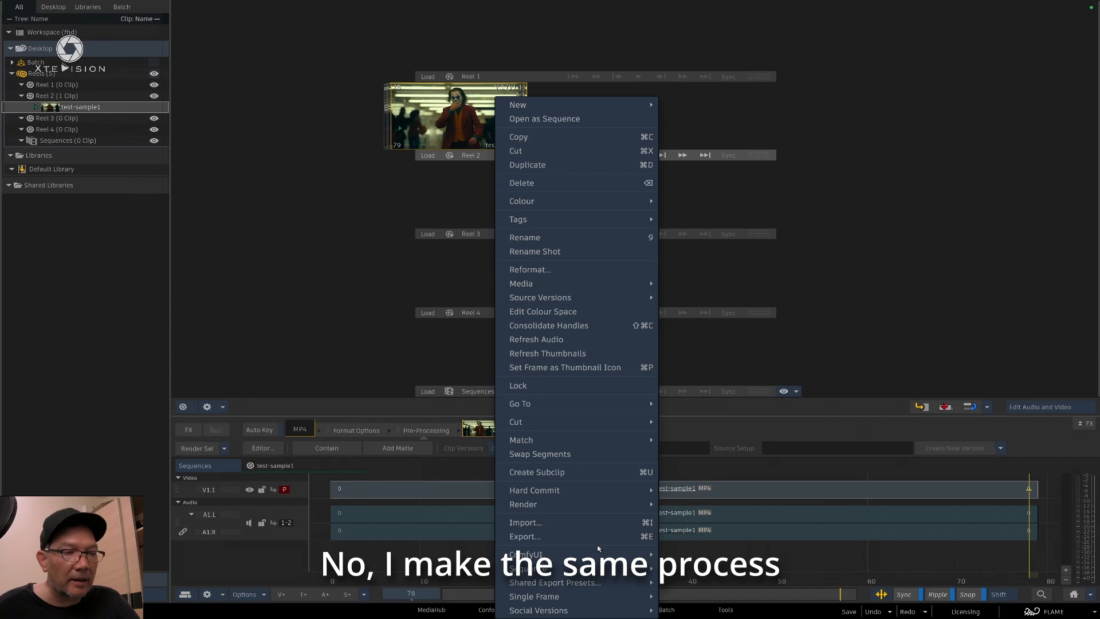
pyautogui.moveTo(604, 555)
pyautogui.click(710, 554)
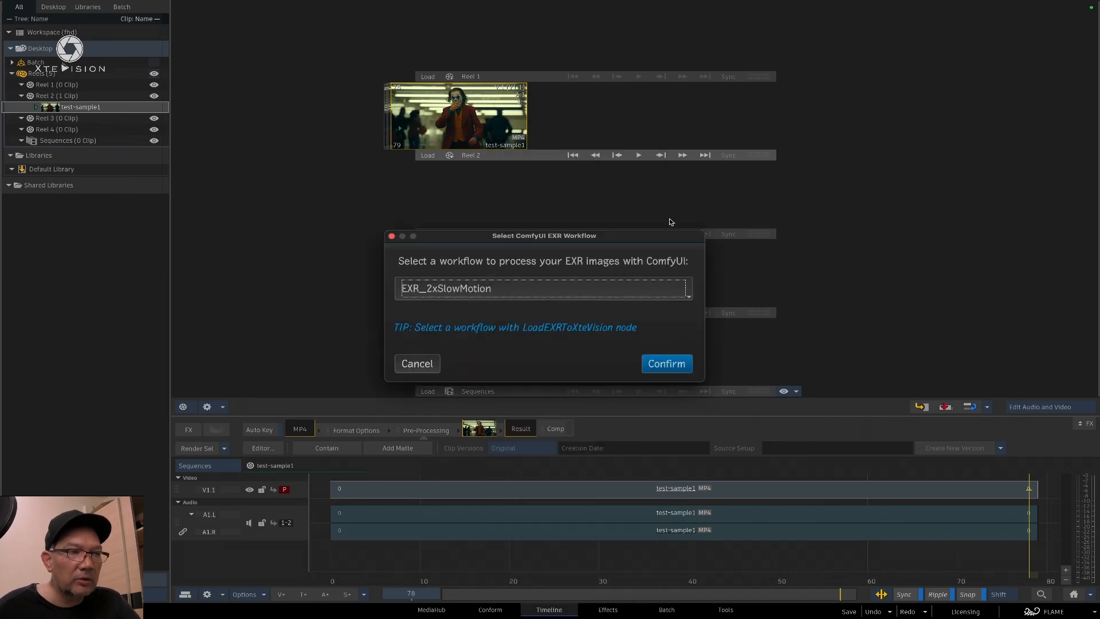
pyautogui.click(604, 296)
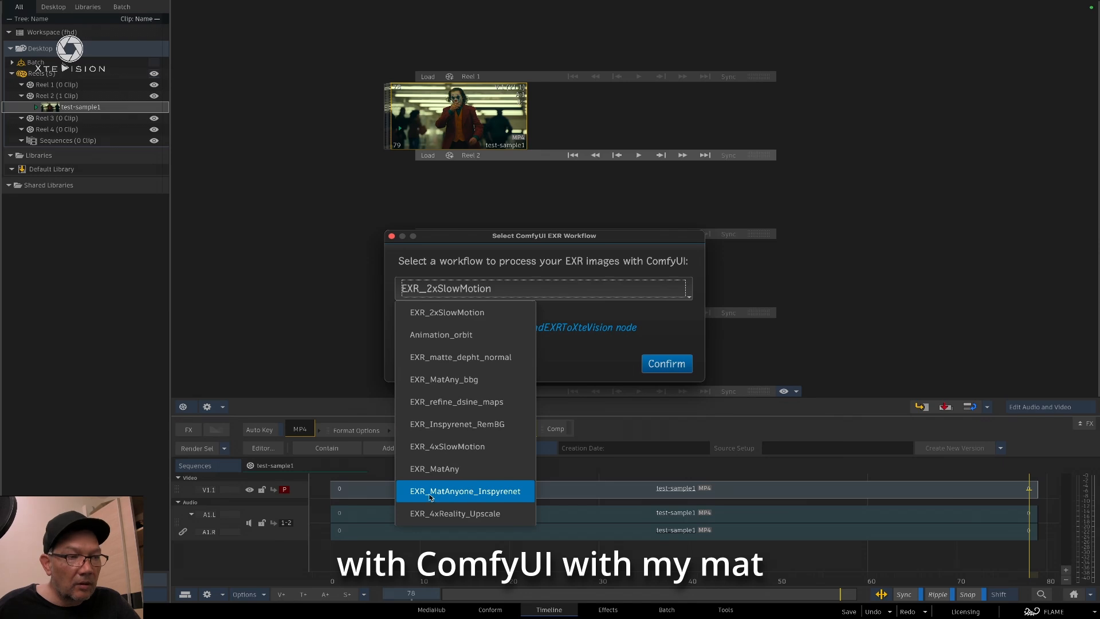
pyautogui.click(512, 492)
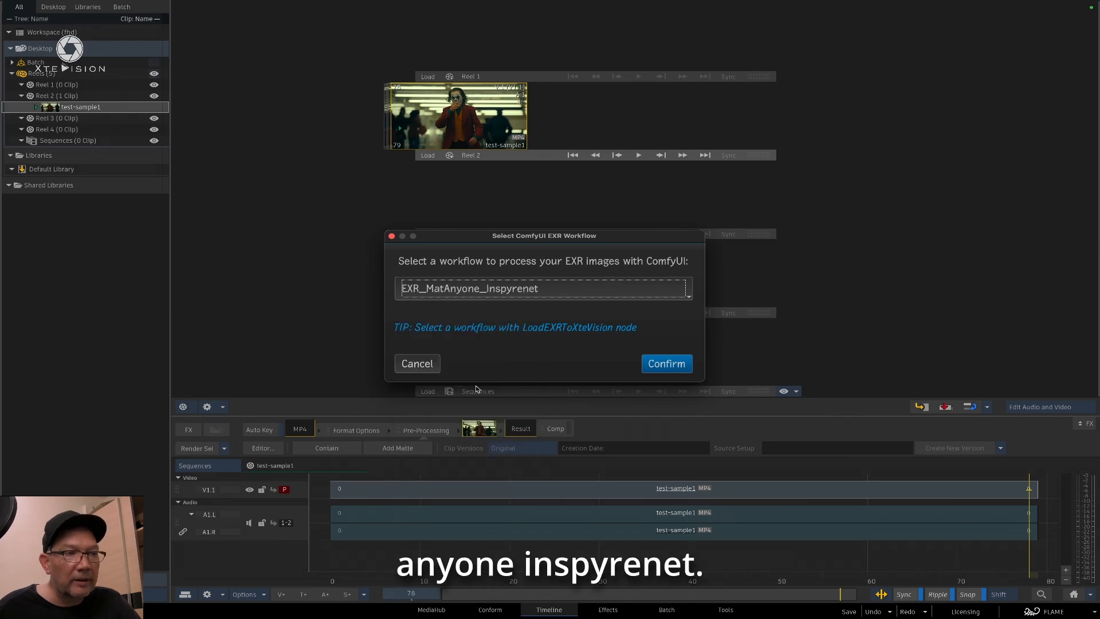
pyautogui.click(665, 363)
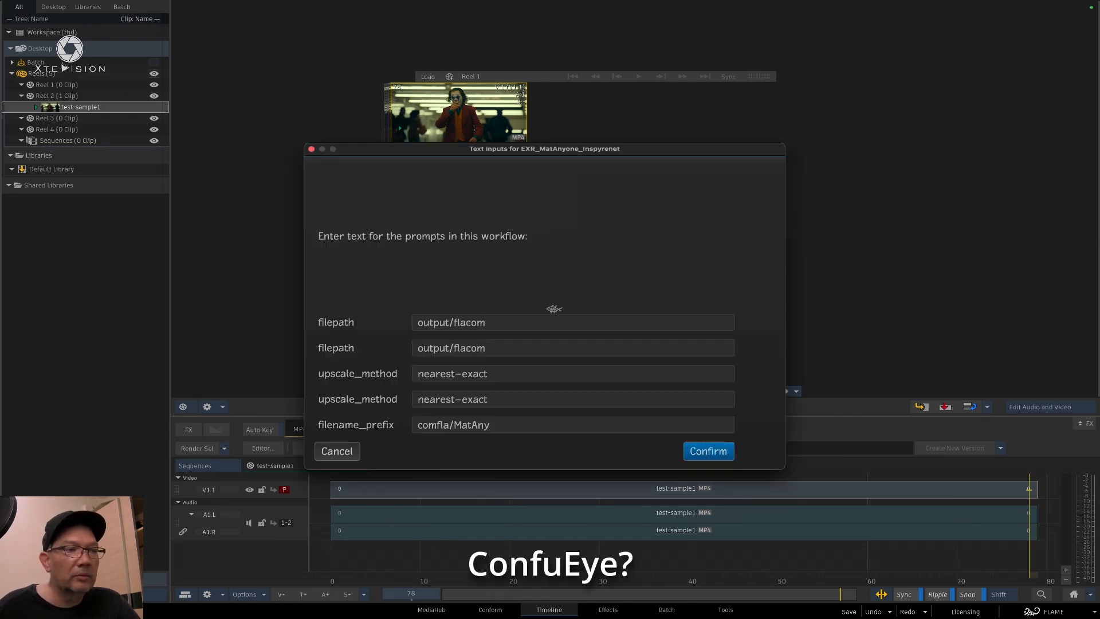
pyautogui.click(710, 452)
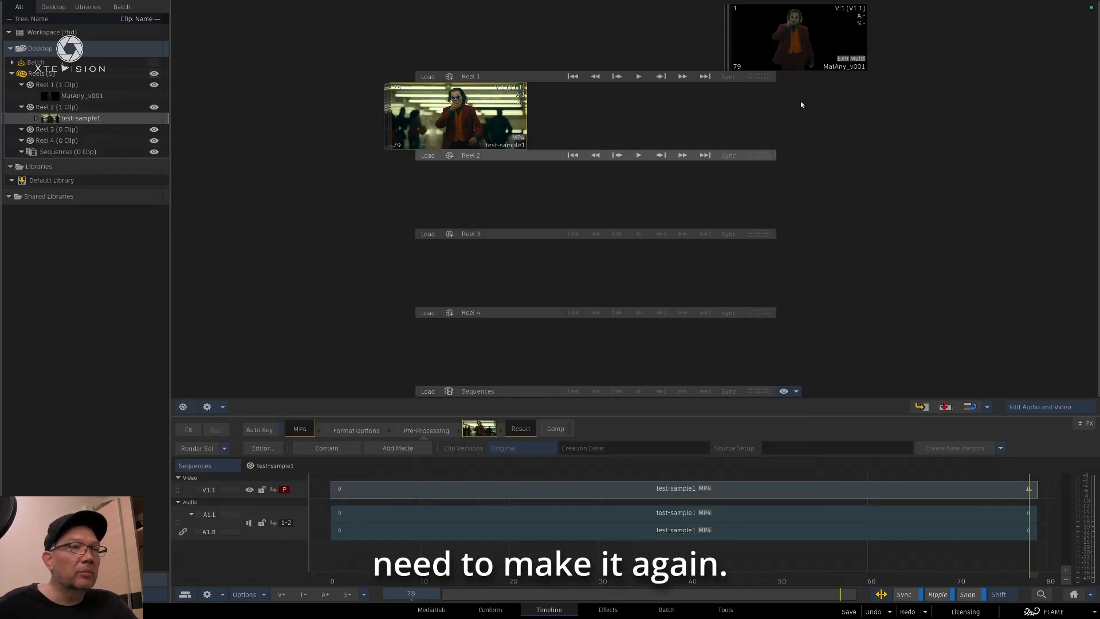
# Slide the Reel 1 clip aside and process test-sample1 with the ComfyUI workflow EXR_MatAnyone_Inspyrenet
pyautogui.moveTo(802, 33); pyautogui.dragTo(423, 35)
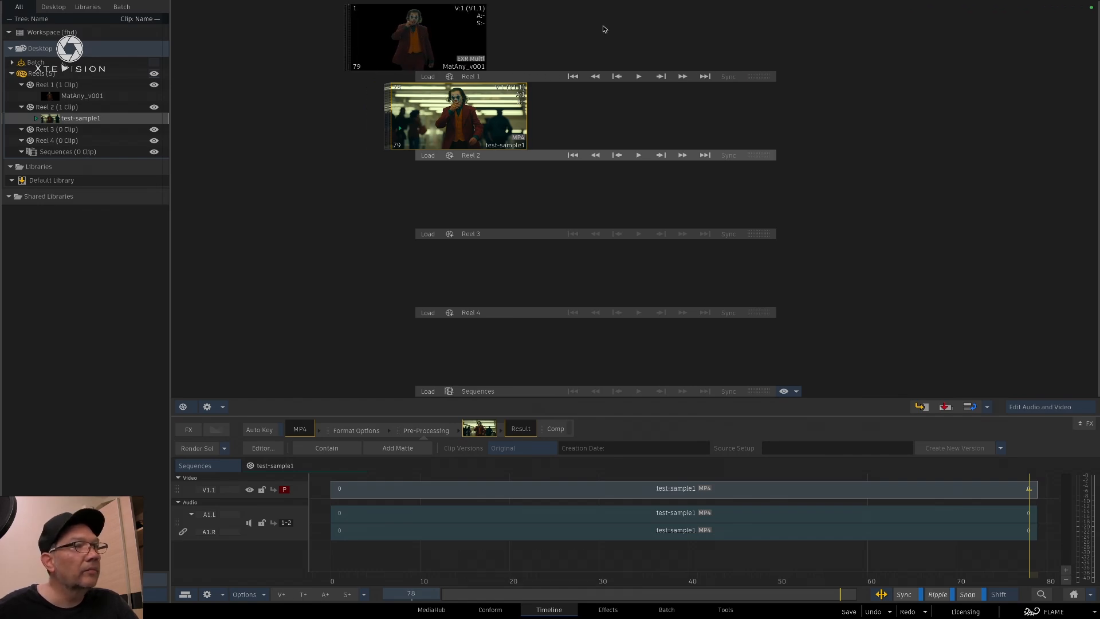
pyautogui.rightClick(473, 130)
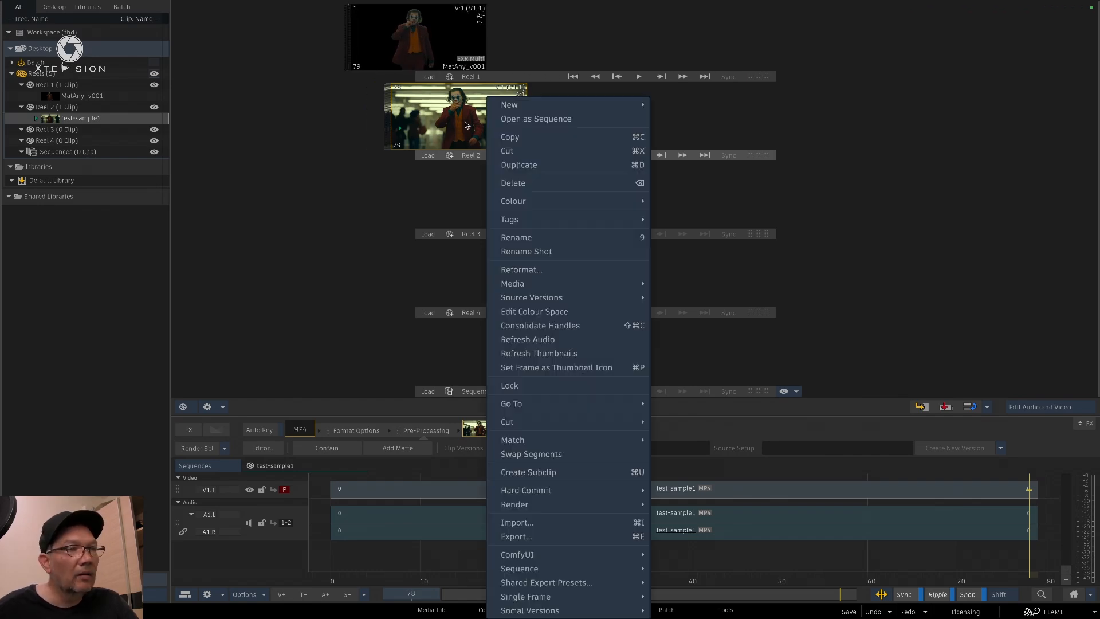
pyautogui.click(561, 555)
pyautogui.rightClick(470, 108)
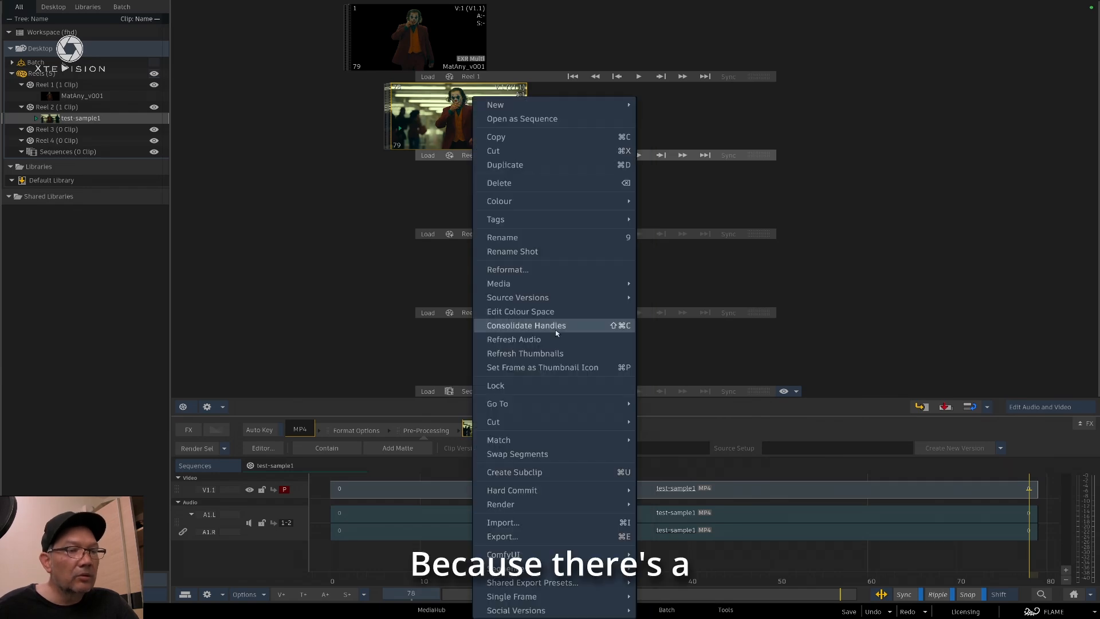
pyautogui.moveTo(616, 557)
pyautogui.click(687, 554)
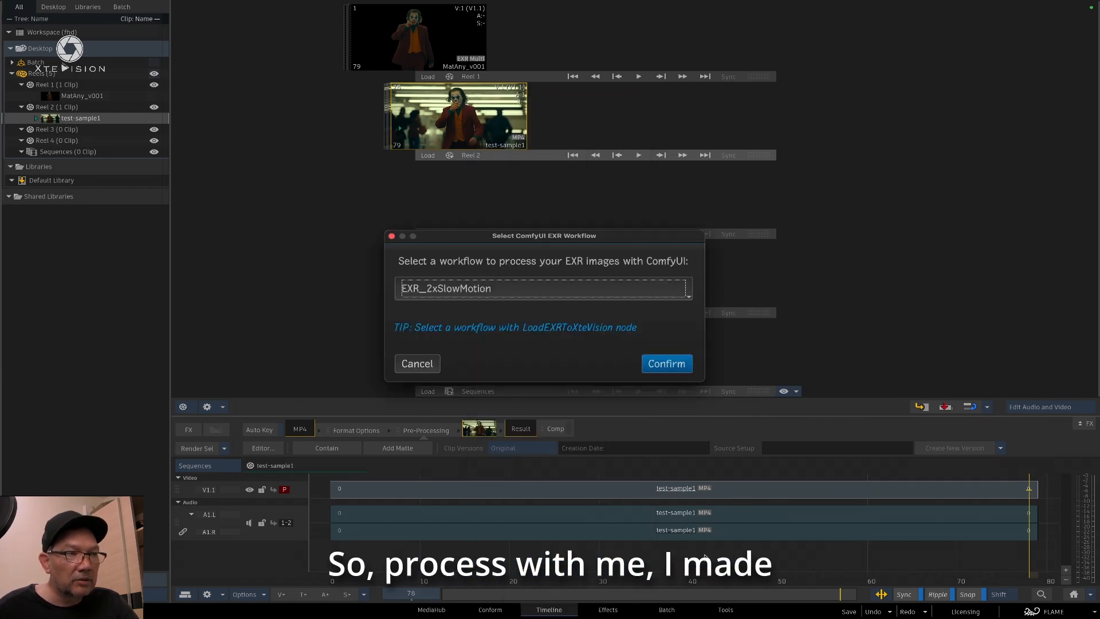
pyautogui.click(527, 290)
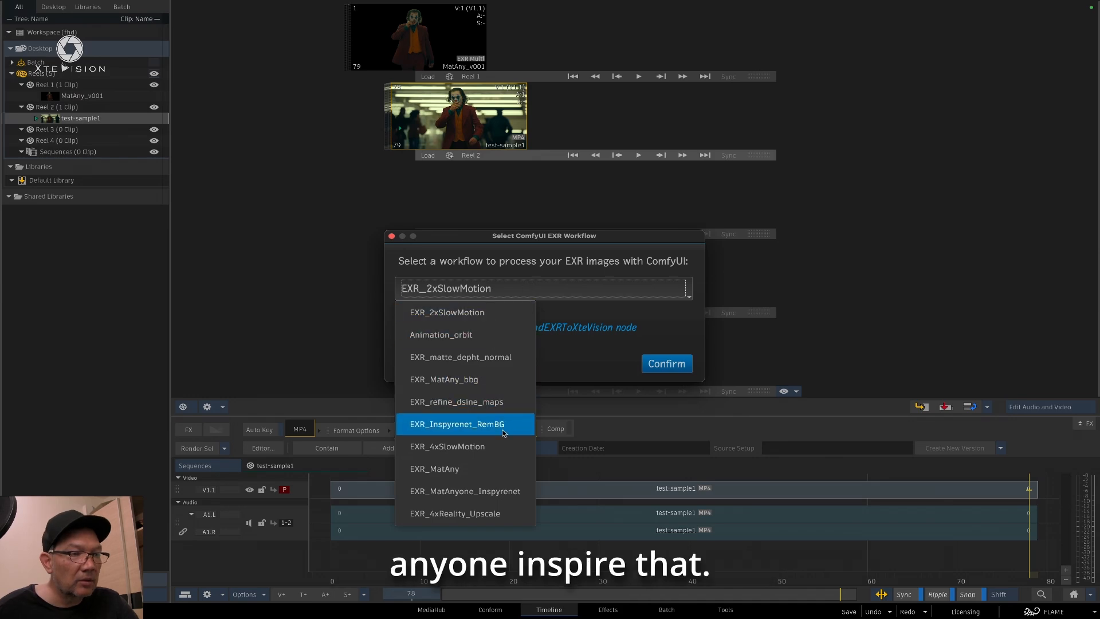
pyautogui.click(508, 491)
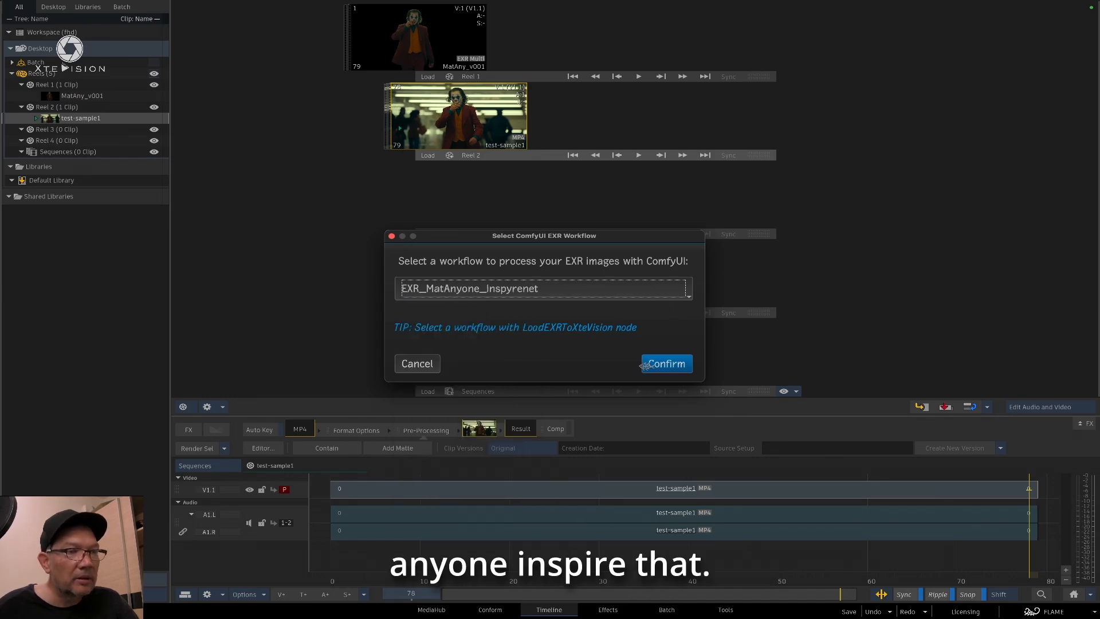
pyautogui.click(665, 365)
pyautogui.click(719, 452)
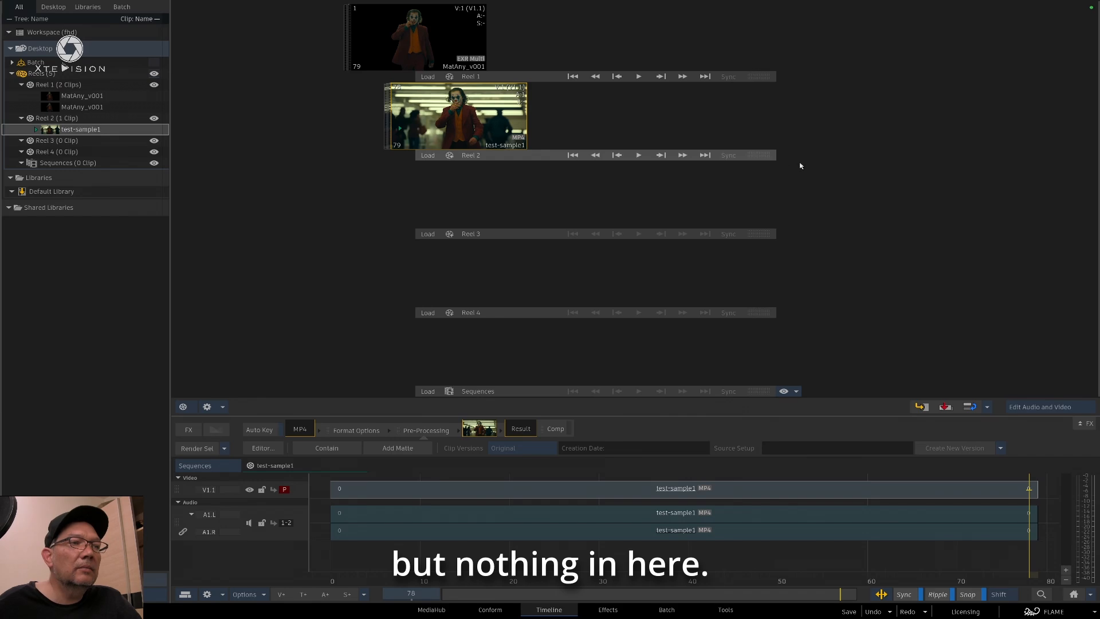
# Open the second MatAny_v001 clip in Reel 1, switch to Finder and preview MatAny_v001.00079.exr from output folder 20250509_213816
pyautogui.click(446, 39)
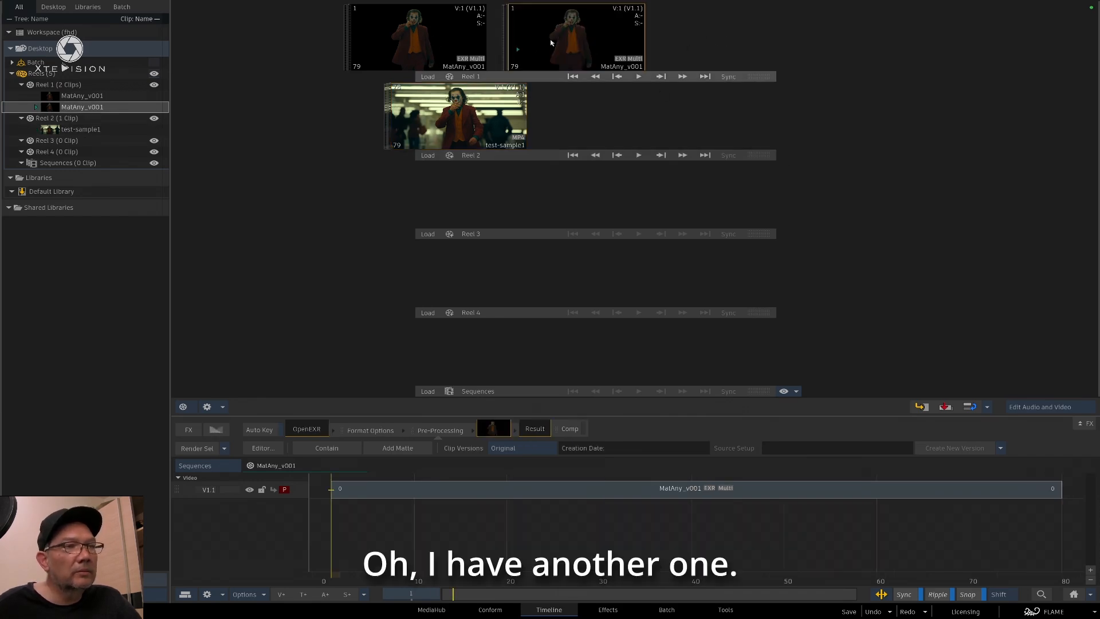
pyautogui.doubleClick(593, 45)
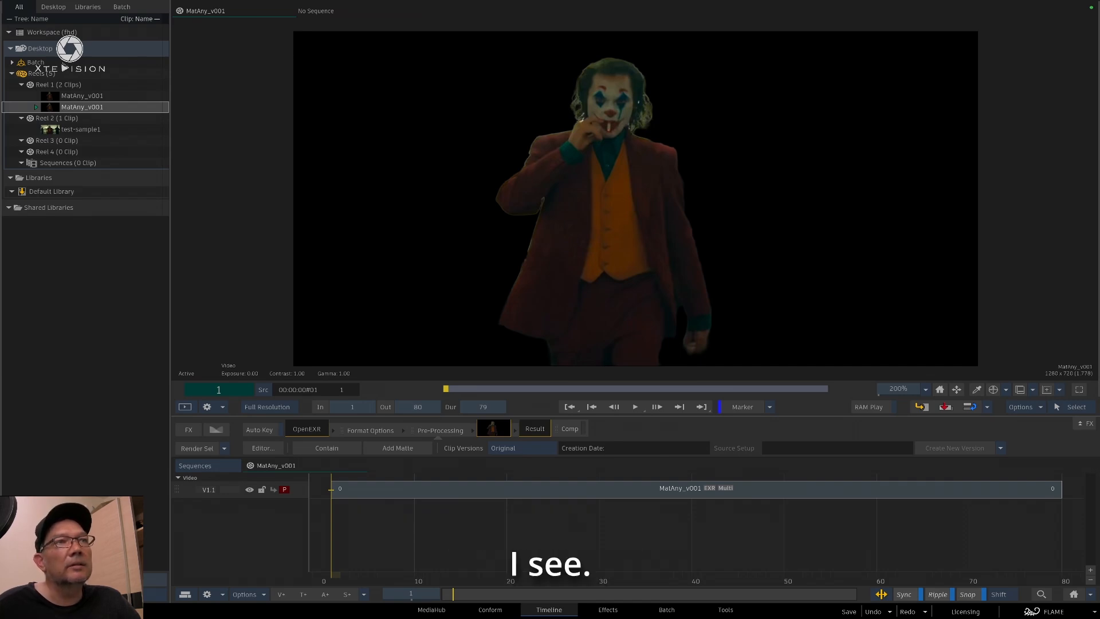
pyautogui.press('super+Tab')
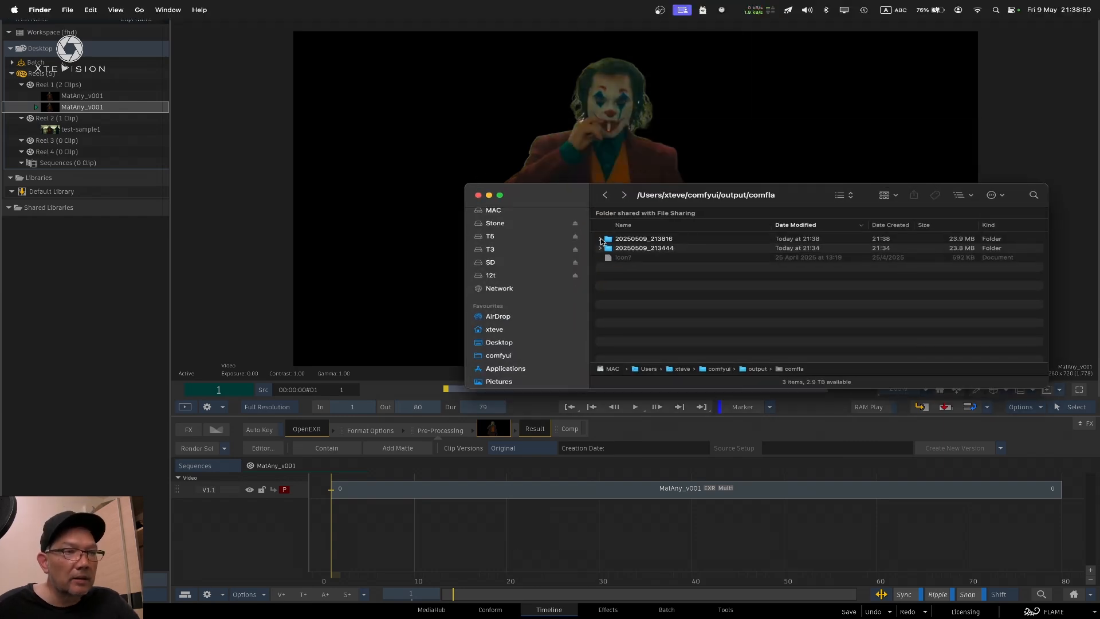
pyautogui.click(601, 238)
pyautogui.click(667, 250)
pyautogui.press('space')
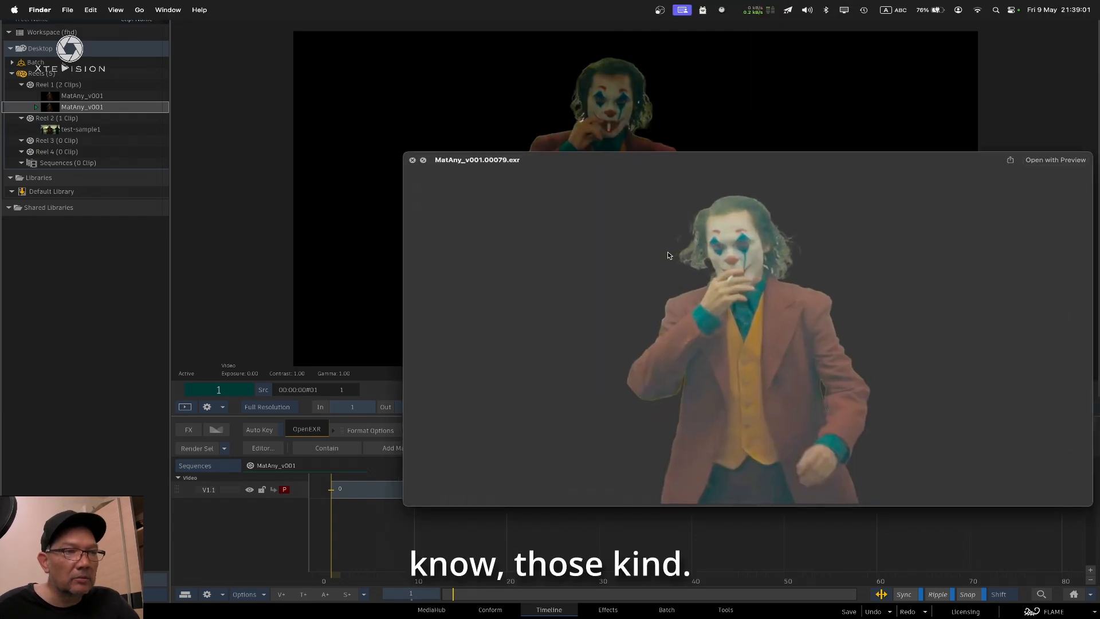
pyautogui.press('space')
# Go back to the comfla output folder through the Desktop and preview MatAny_v001.00077.exr from folder 20250509_213444
pyautogui.press('super+shift+d')
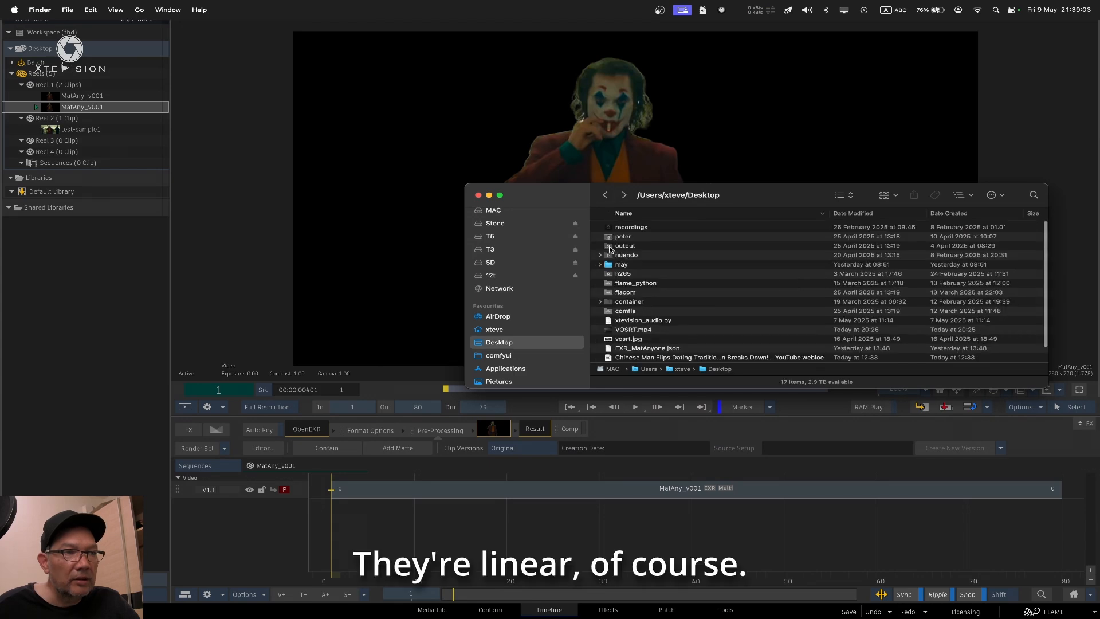
pyautogui.hscroll(1, 639, 298)
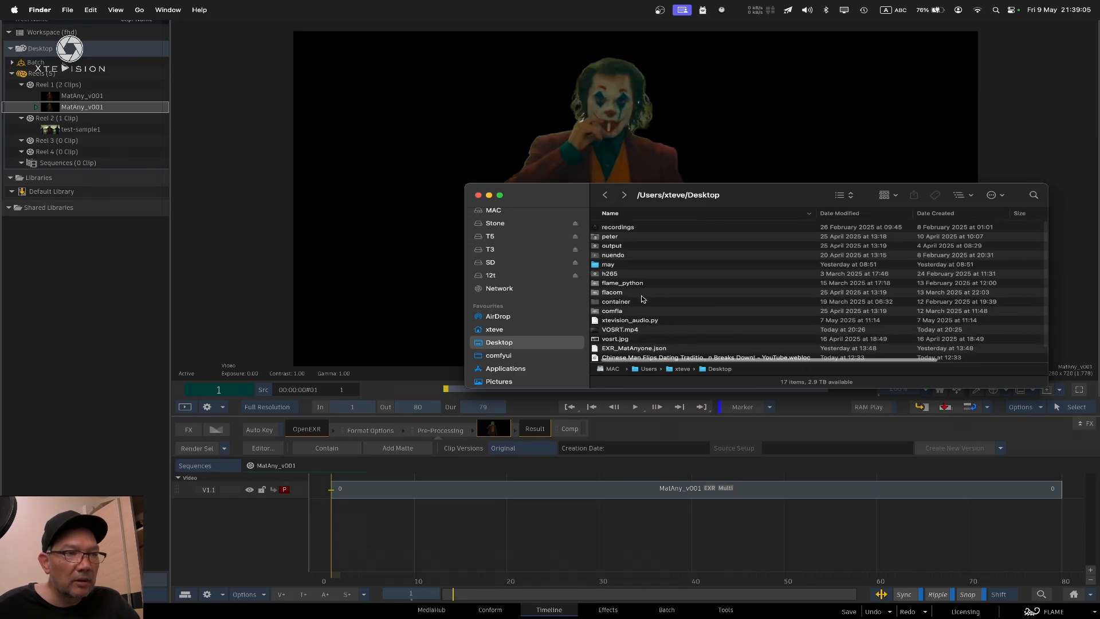
pyautogui.doubleClick(644, 310)
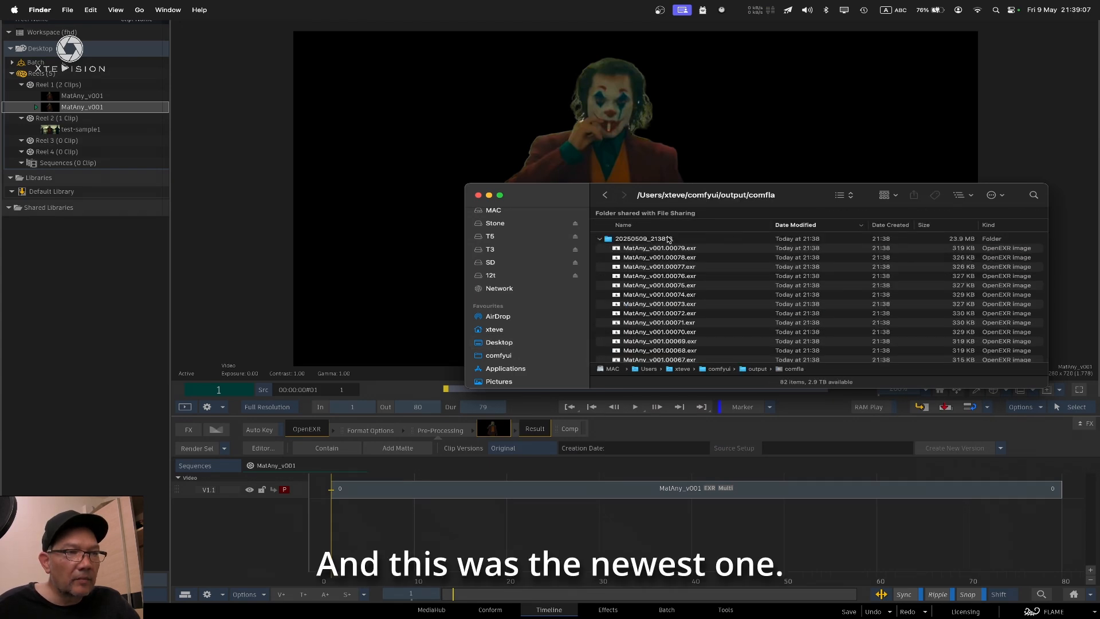
pyautogui.click(598, 239)
pyautogui.click(658, 239)
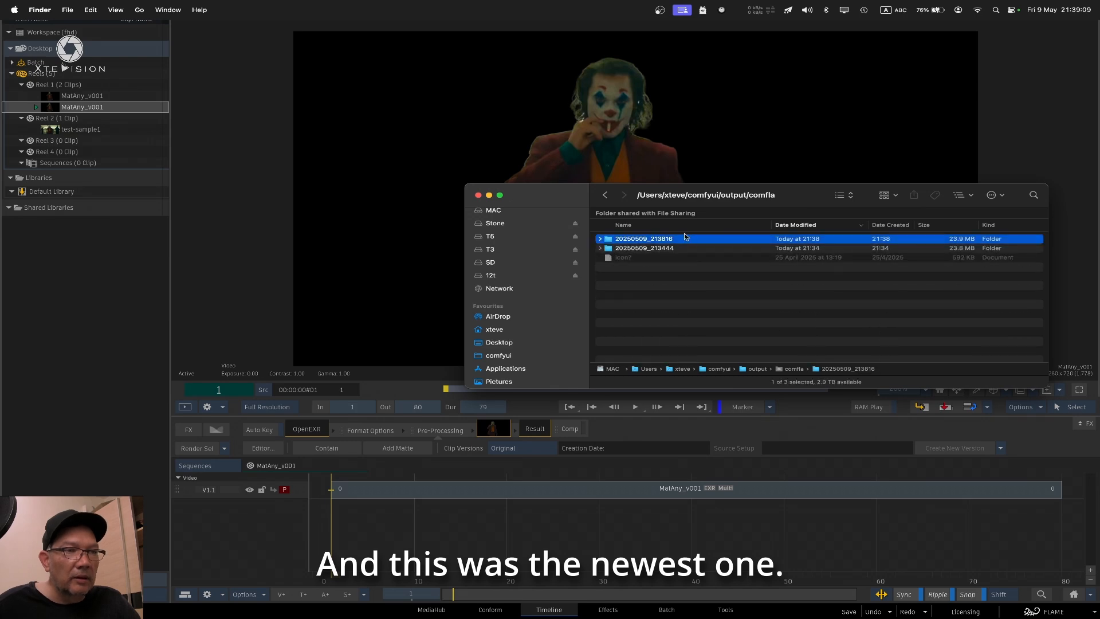
pyautogui.click(600, 249)
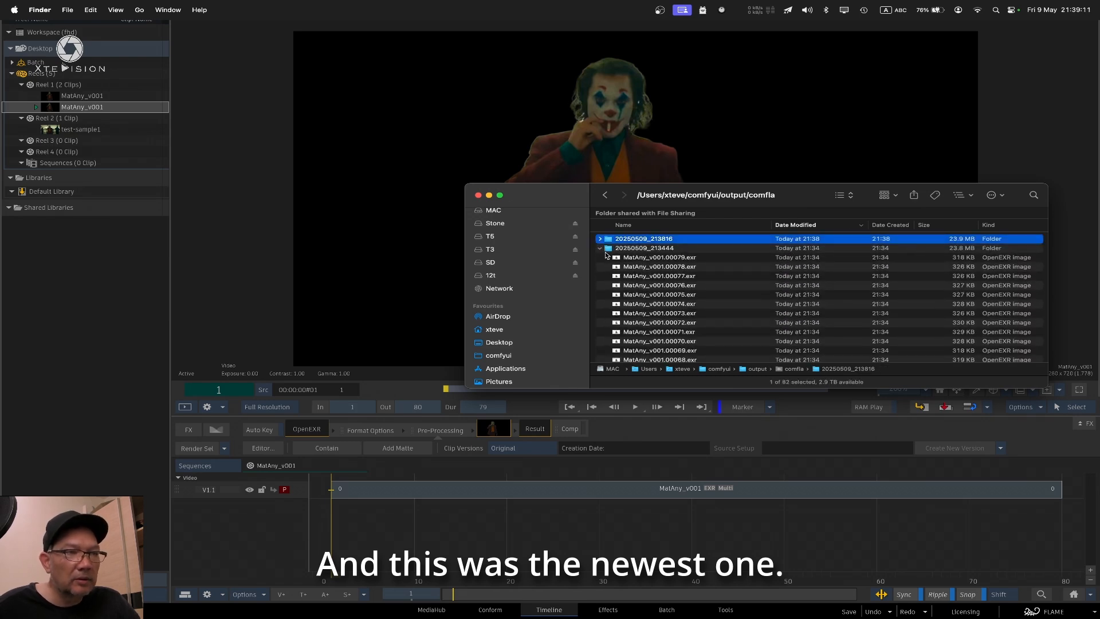
pyautogui.click(671, 278)
pyautogui.press('space')
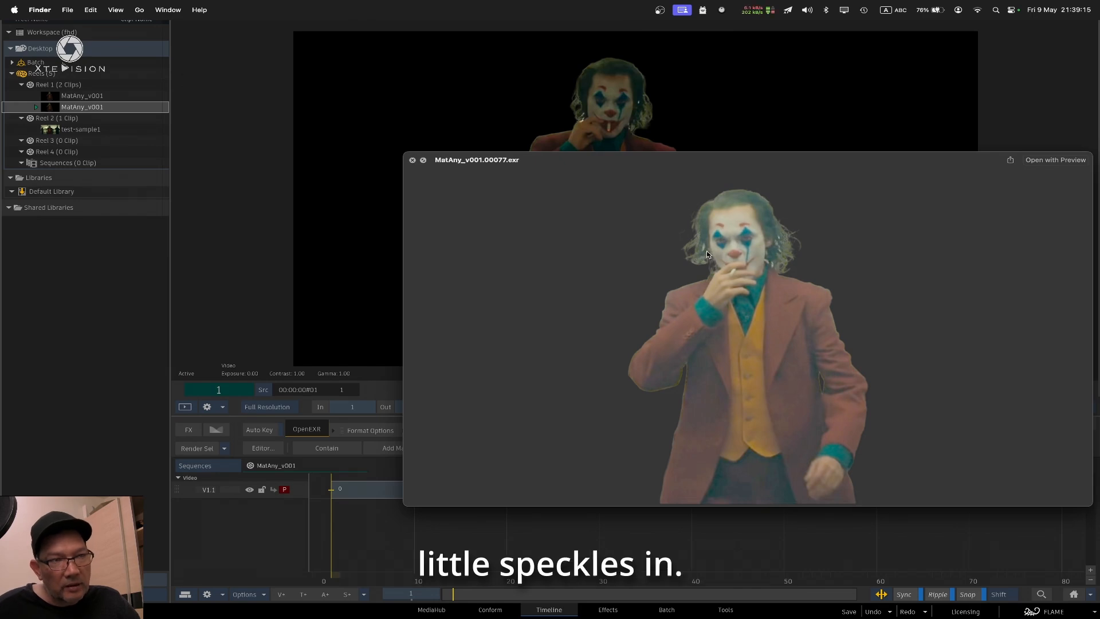
pyautogui.click(412, 161)
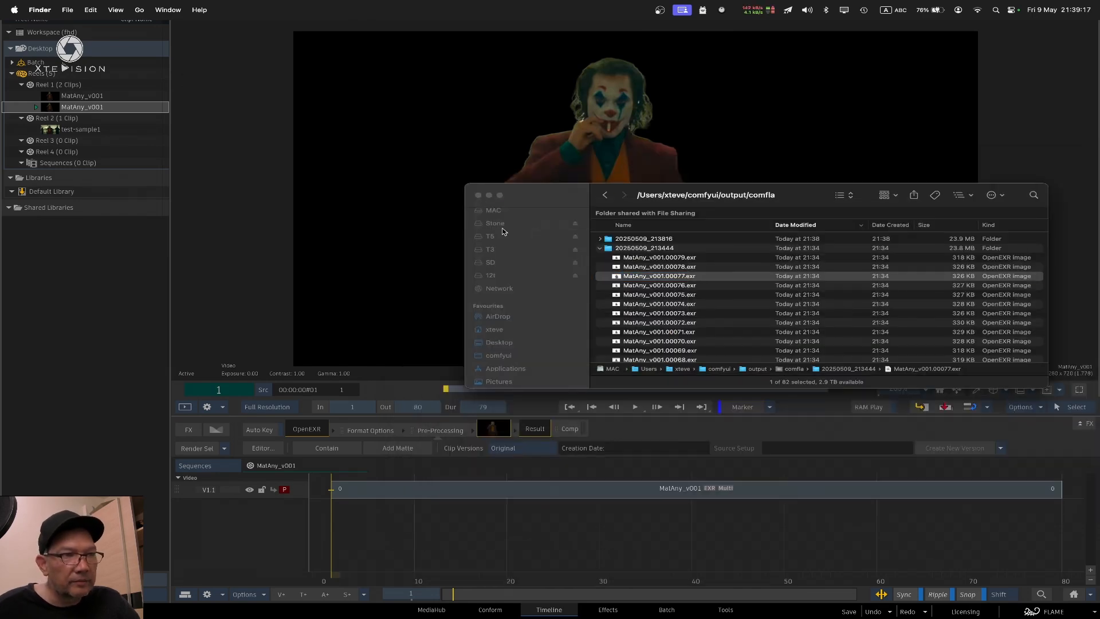
# Preview MatAny_v001.00078.exr from folder 20250509_213816 for comparison, close the Finder windows and return to Flame
pyautogui.click(600, 238)
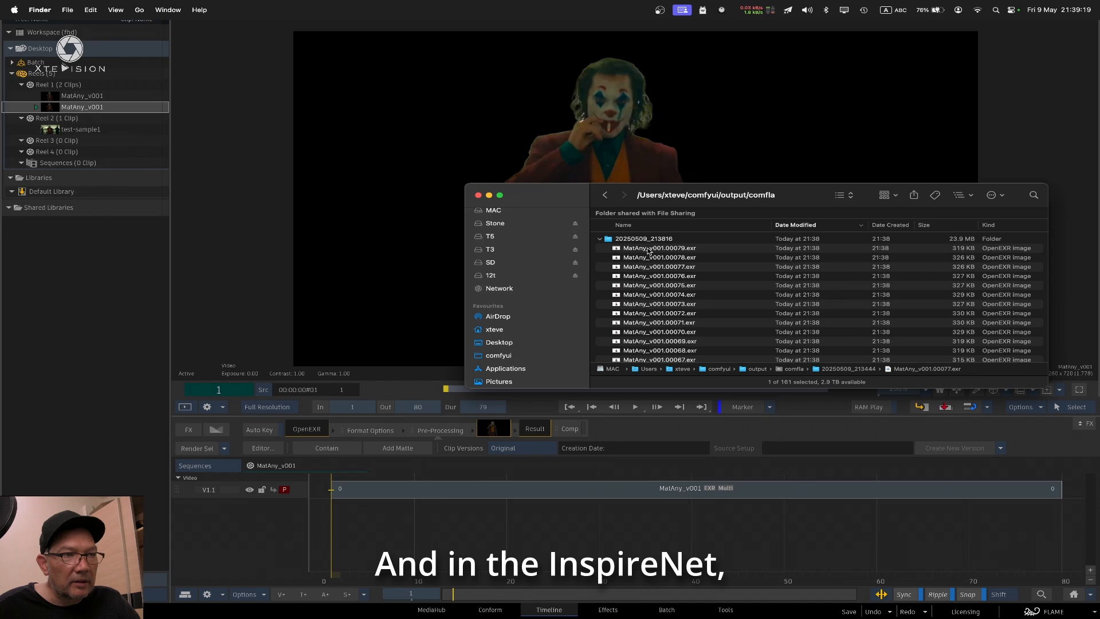
pyautogui.click(704, 257)
pyautogui.press('space')
pyautogui.press('space')
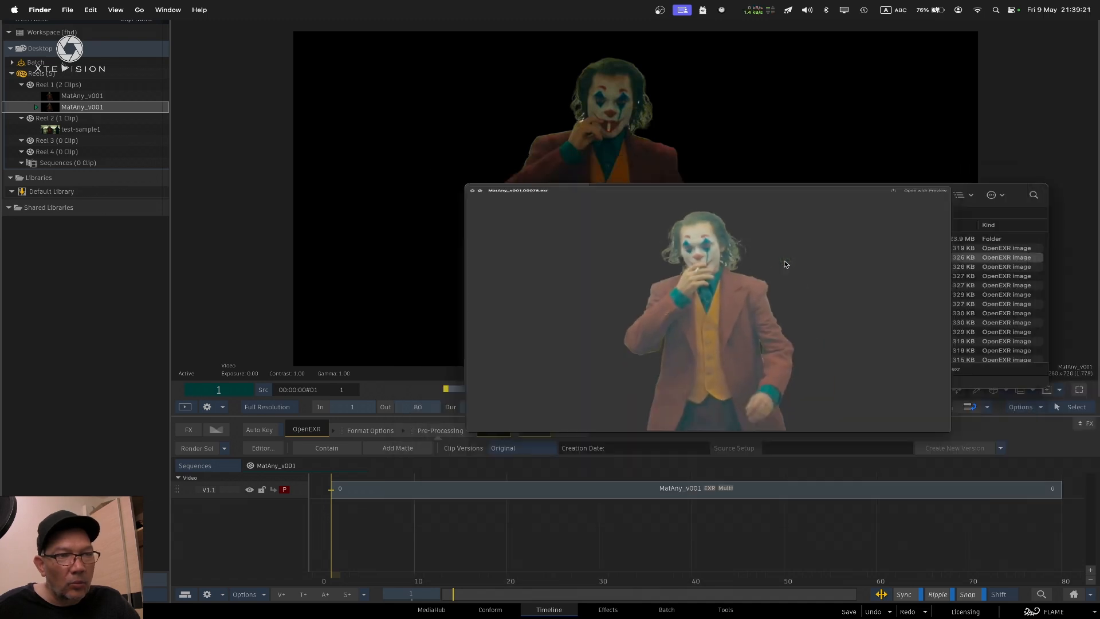
pyautogui.click(478, 196)
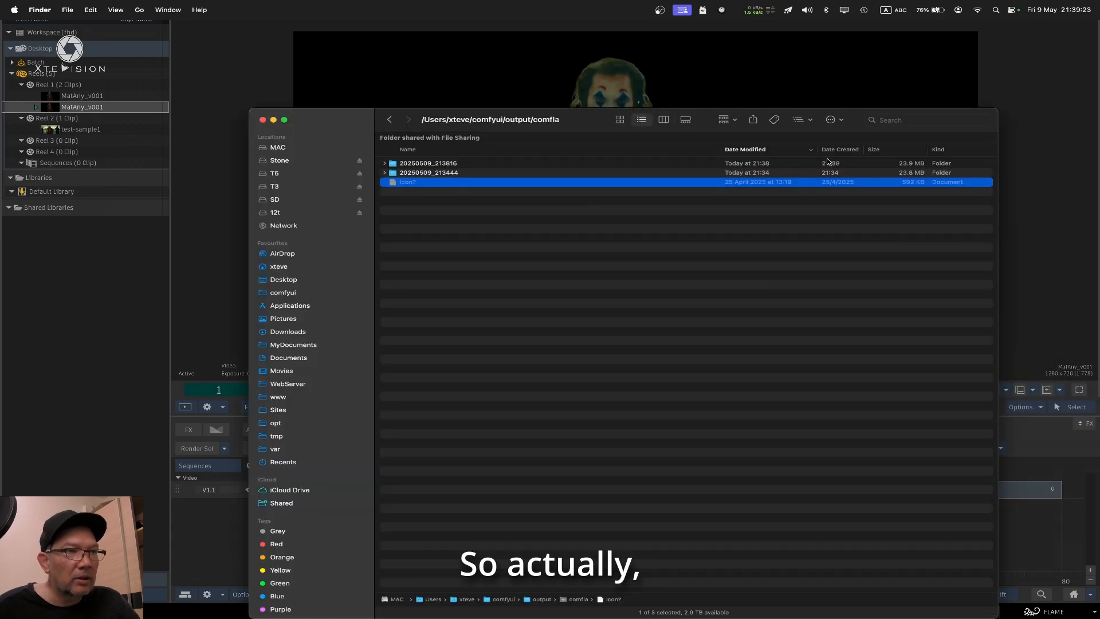
pyautogui.click(263, 119)
pyautogui.click(710, 164)
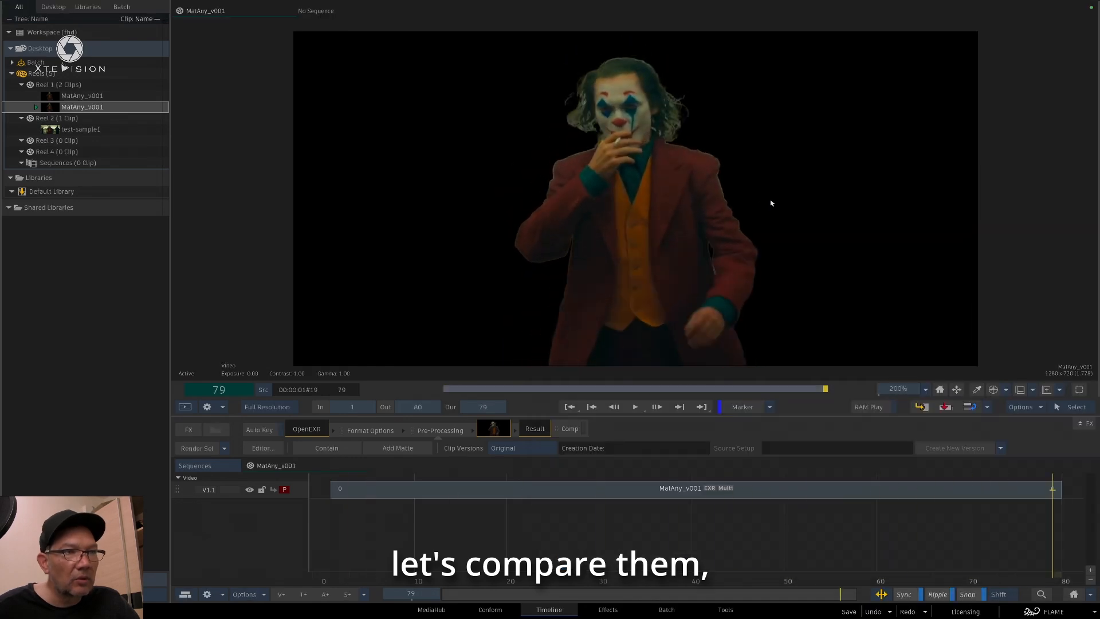
# Play back the second MatAny_v001 clip in the player to check the edges around the person
pyautogui.press('space')
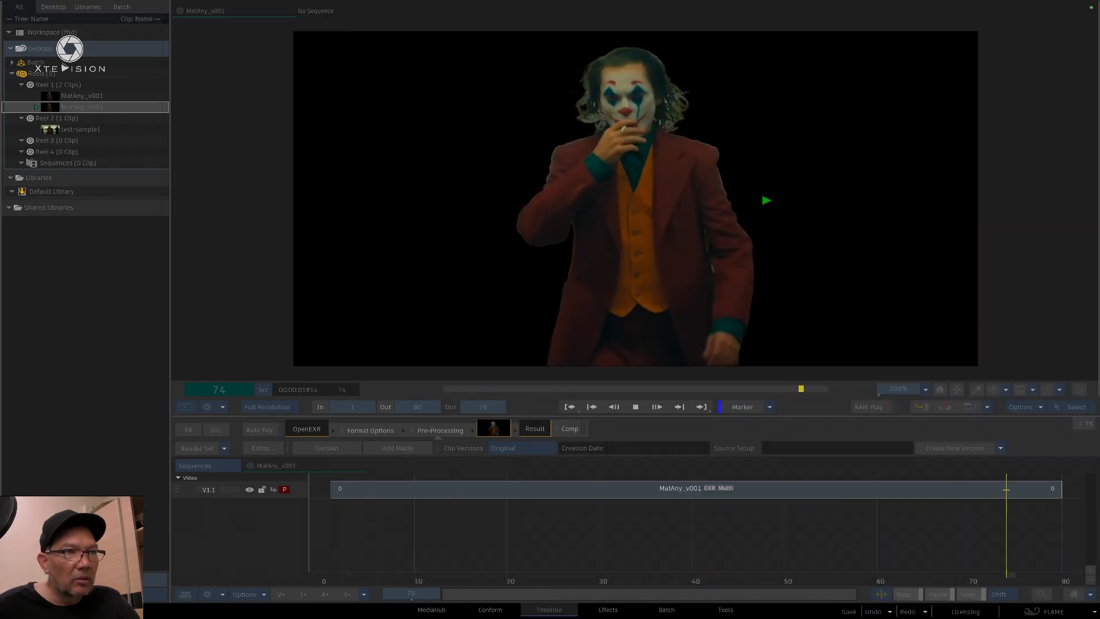
pyautogui.press('space')
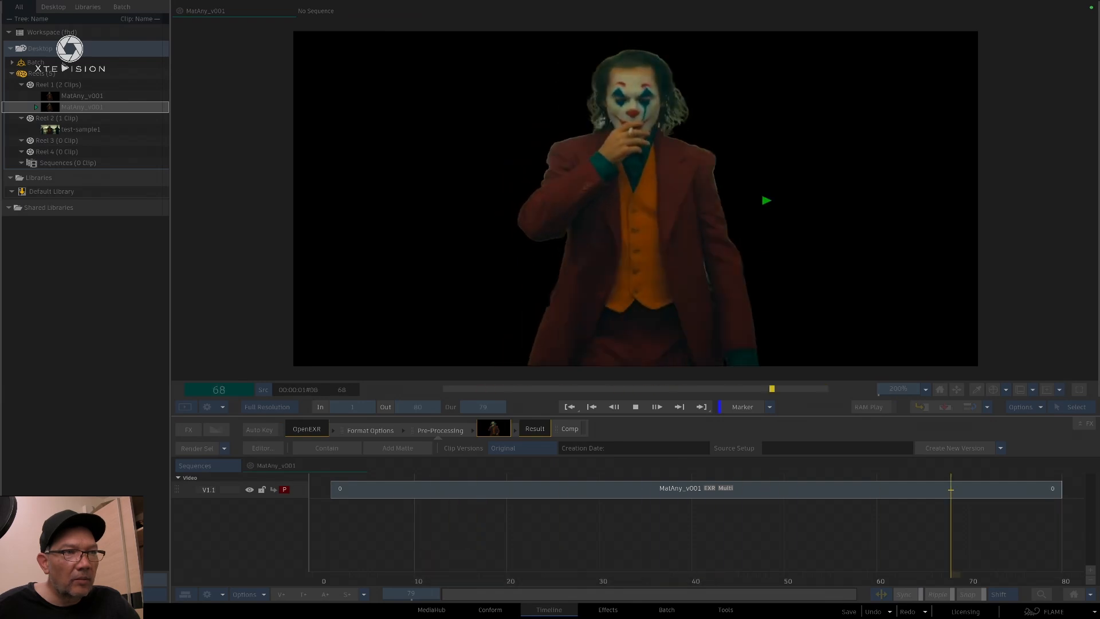
pyautogui.press('space')
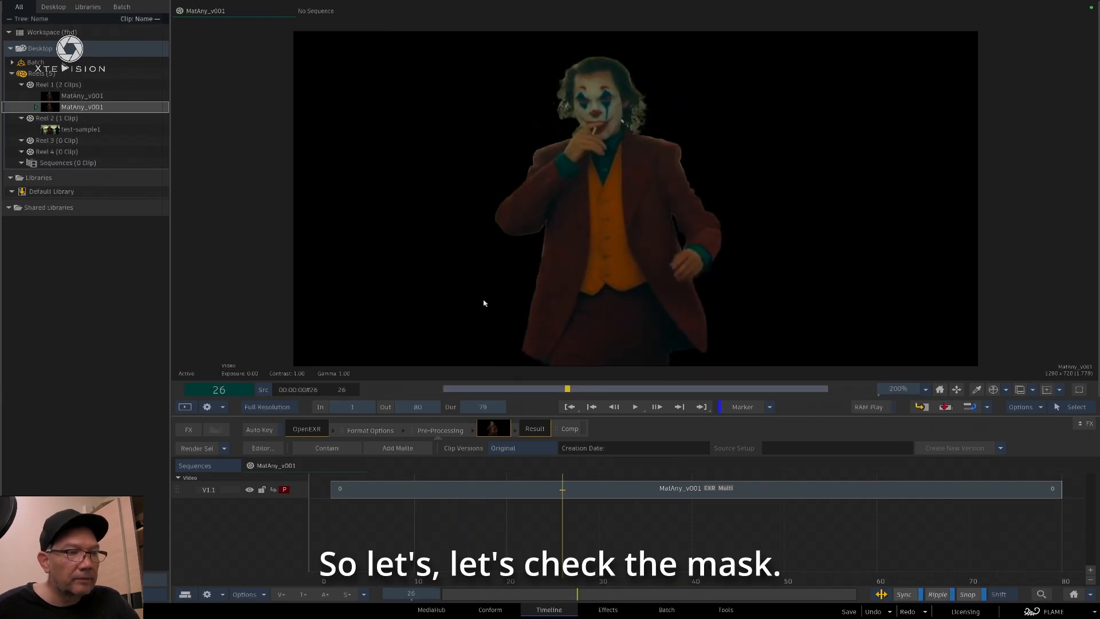
# Open the MatAny_v001 segment's editor, view its rgba_alpha matte at 300% and play it back to examine the hair and edges
pyautogui.doubleClick(702, 492)
pyautogui.press('F4')
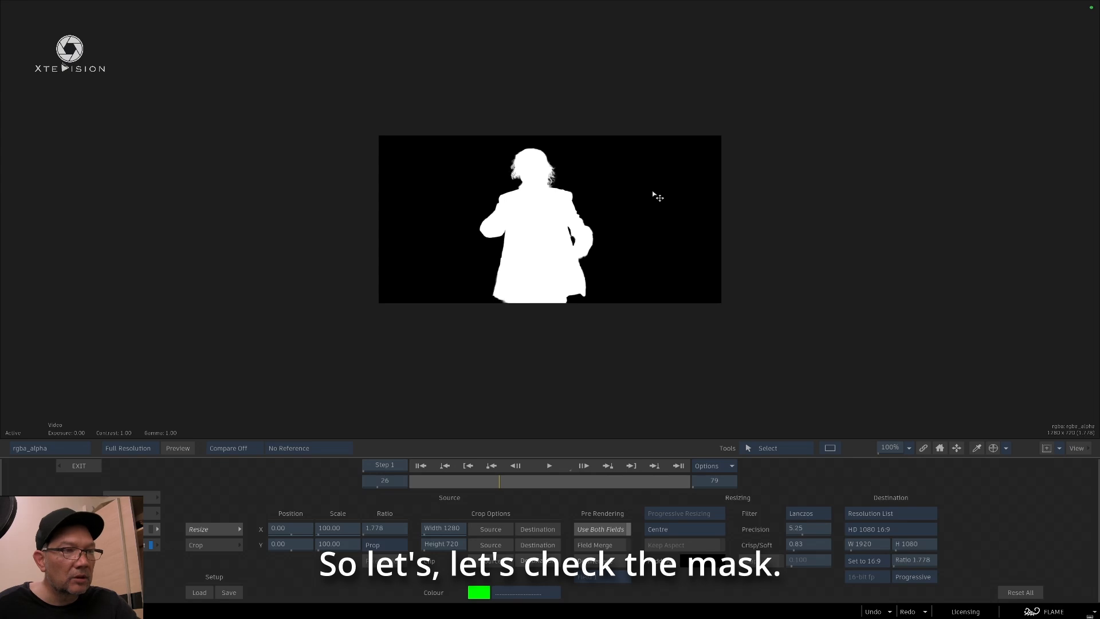
pyautogui.click(911, 448)
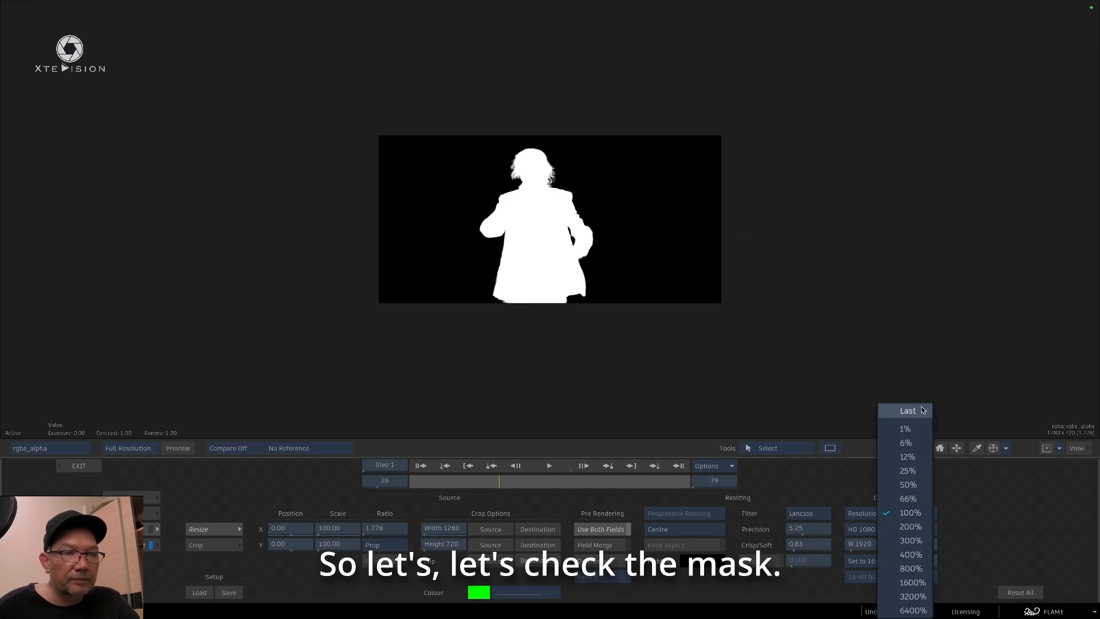
pyautogui.click(917, 528)
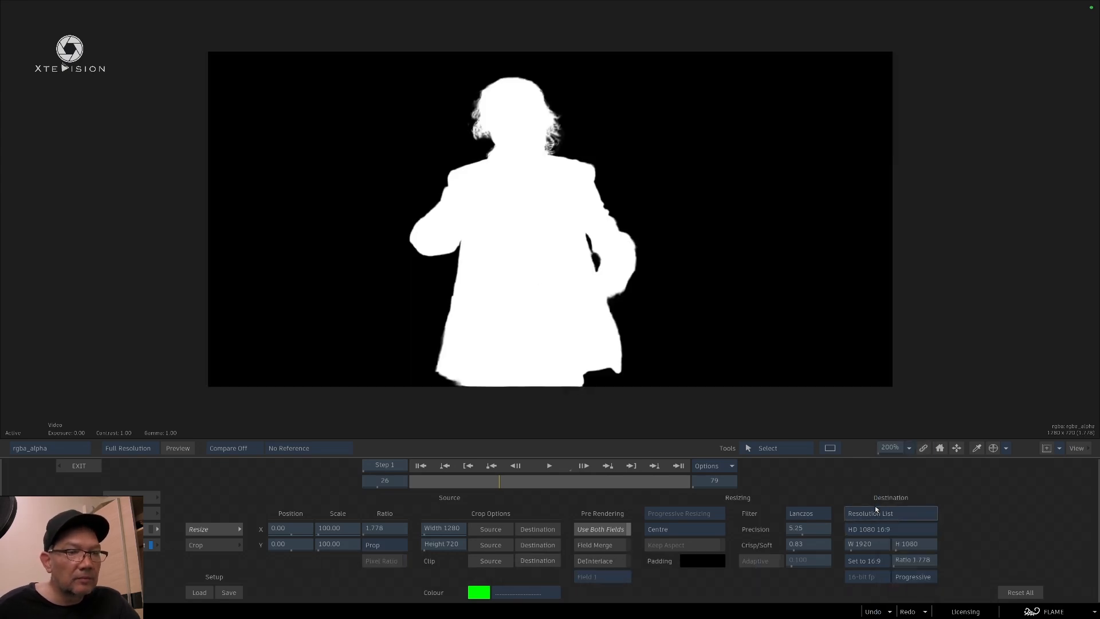
pyautogui.click(909, 448)
pyautogui.click(905, 541)
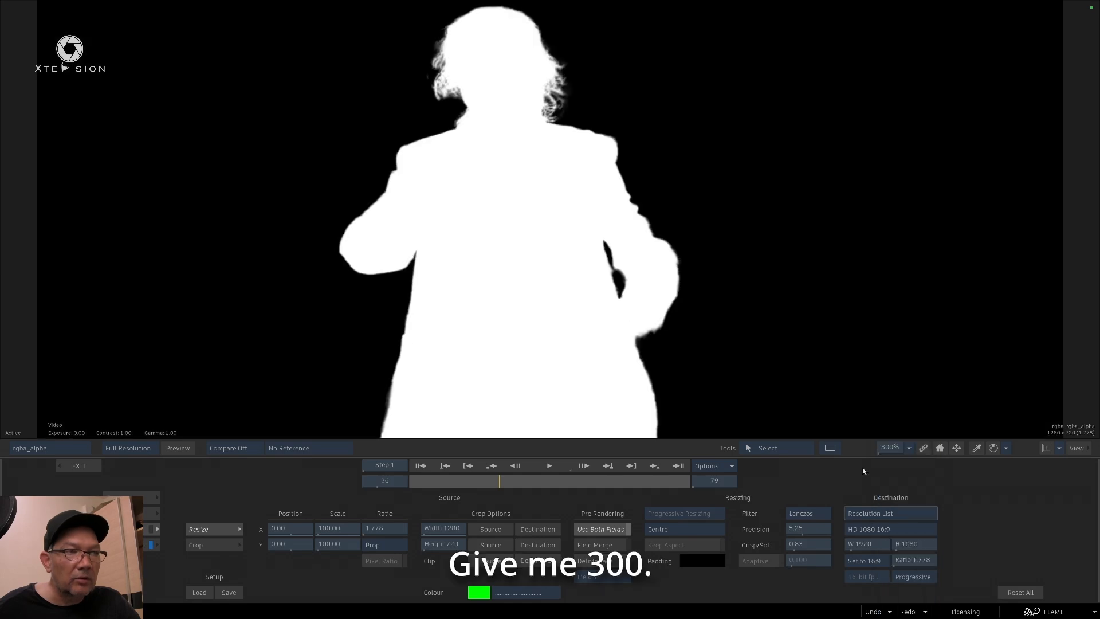
pyautogui.moveTo(639, 223); pyautogui.dragTo(694, 302)
pyautogui.press('space')
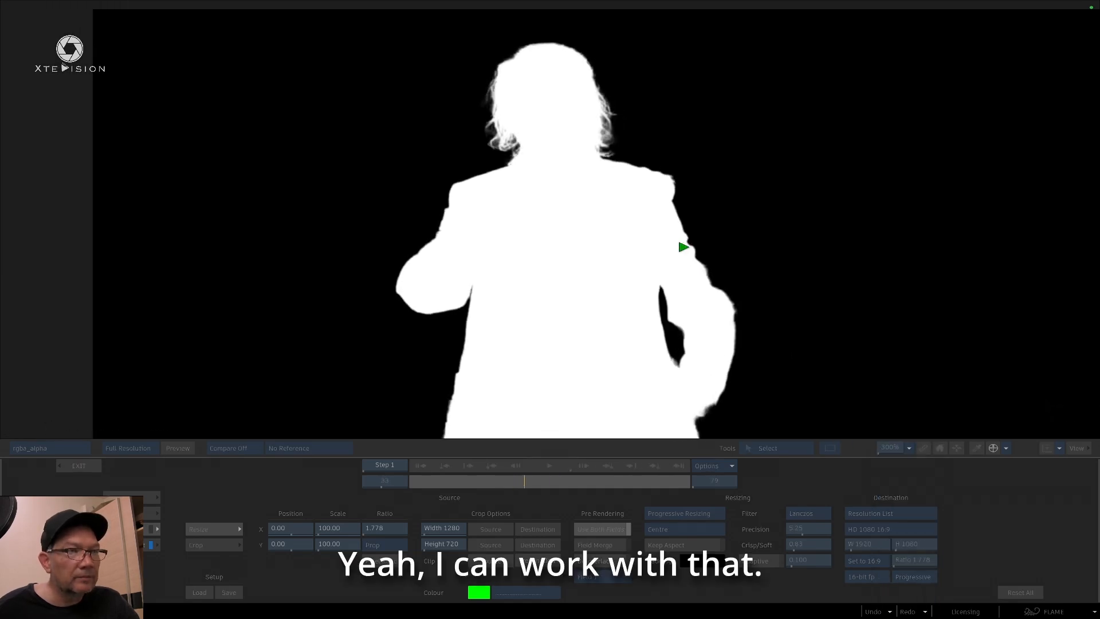
pyautogui.press('space')
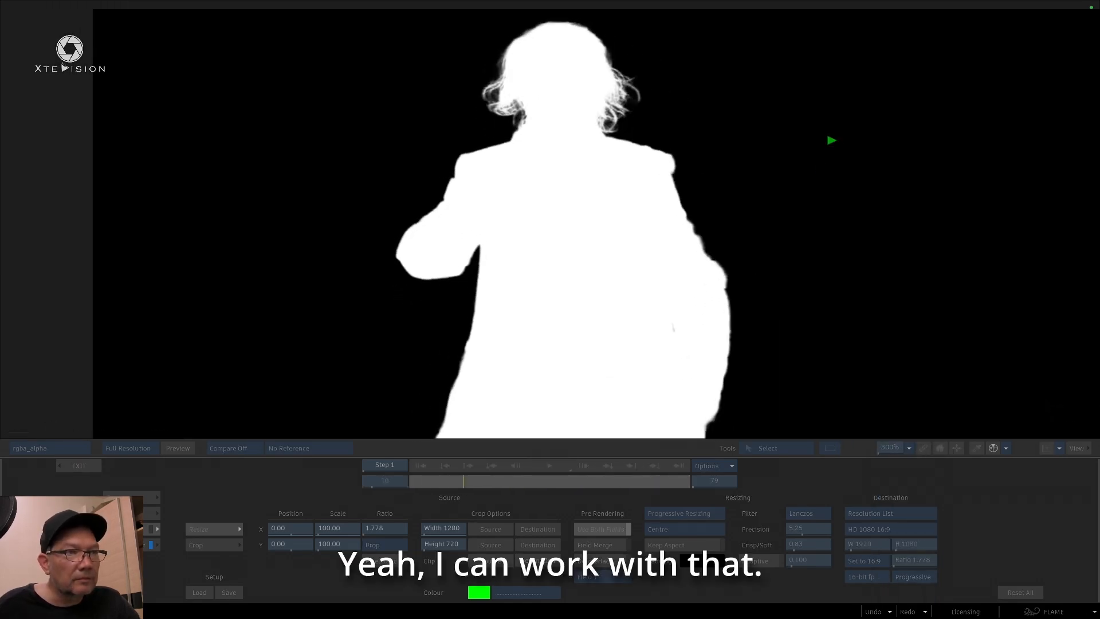
pyautogui.press('space')
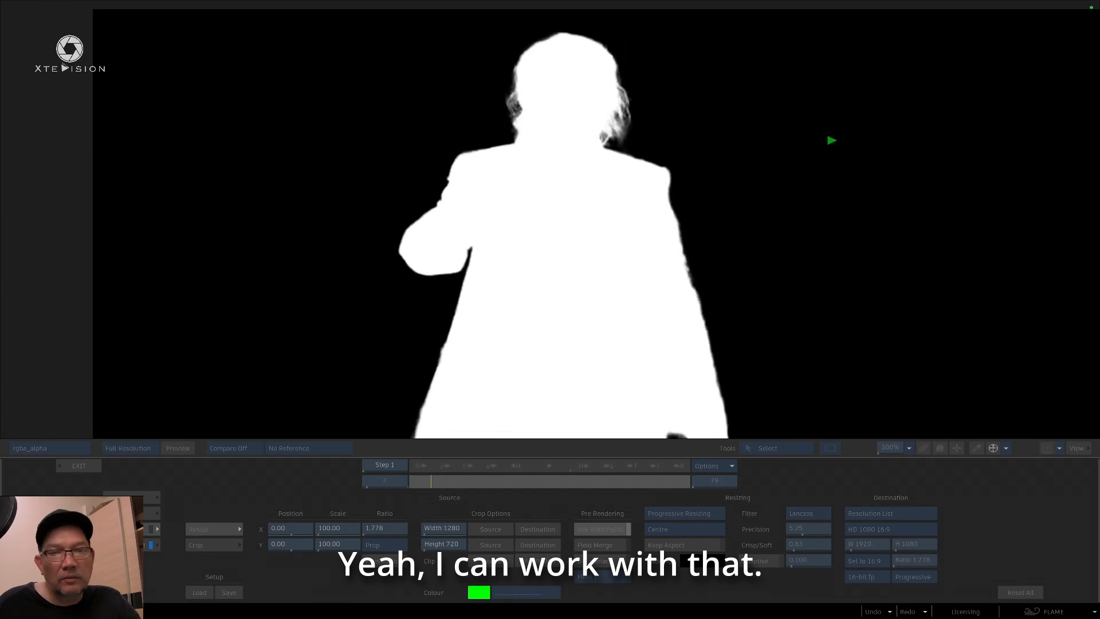
pyautogui.press('space')
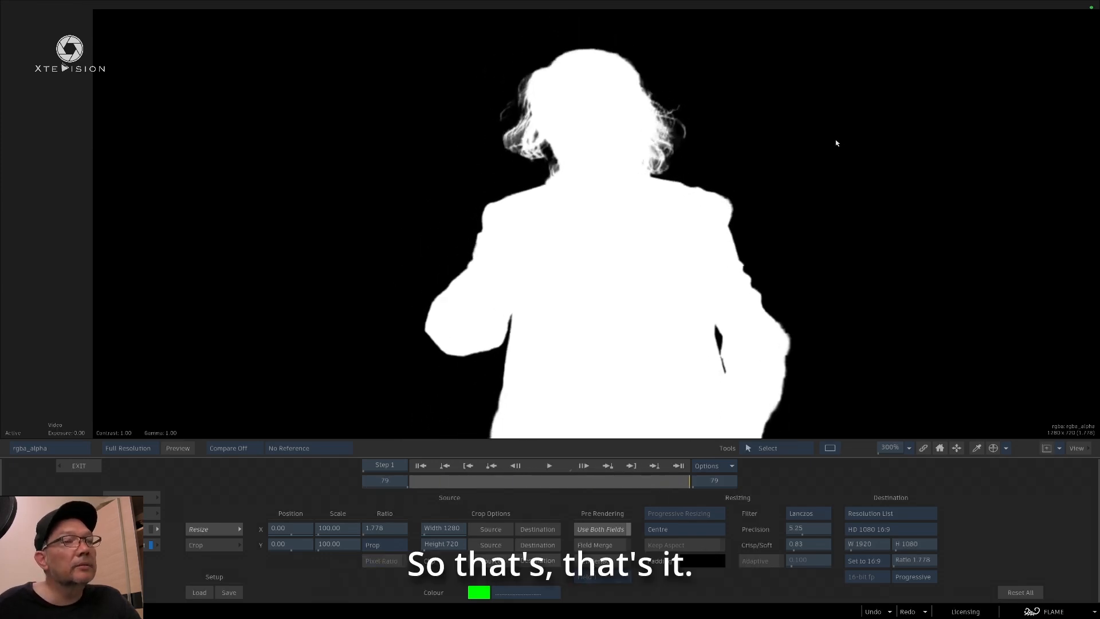
# Switch to ComfyUI in Chromium and examine the SAMLoader, GroundingDinoModelLoader and XteVision EXR Loader nodes of the EXR_MatAny workflow
pyautogui.press('super+Tab')
pyautogui.press('super+Tab')
pyautogui.press('super+Tab')
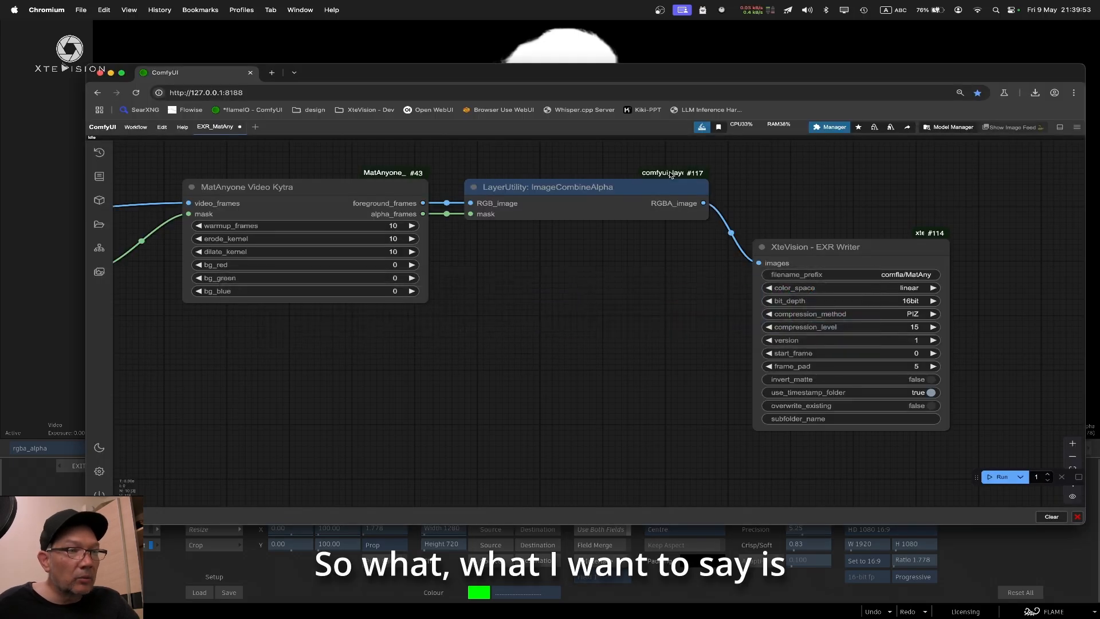
pyautogui.moveTo(560, 309); pyautogui.dragTo(828, 314)
pyautogui.moveTo(672, 399); pyautogui.dragTo(834, 432)
pyautogui.moveTo(370, 196); pyautogui.dragTo(805, 166)
pyautogui.moveTo(480, 188); pyautogui.dragTo(760, 198)
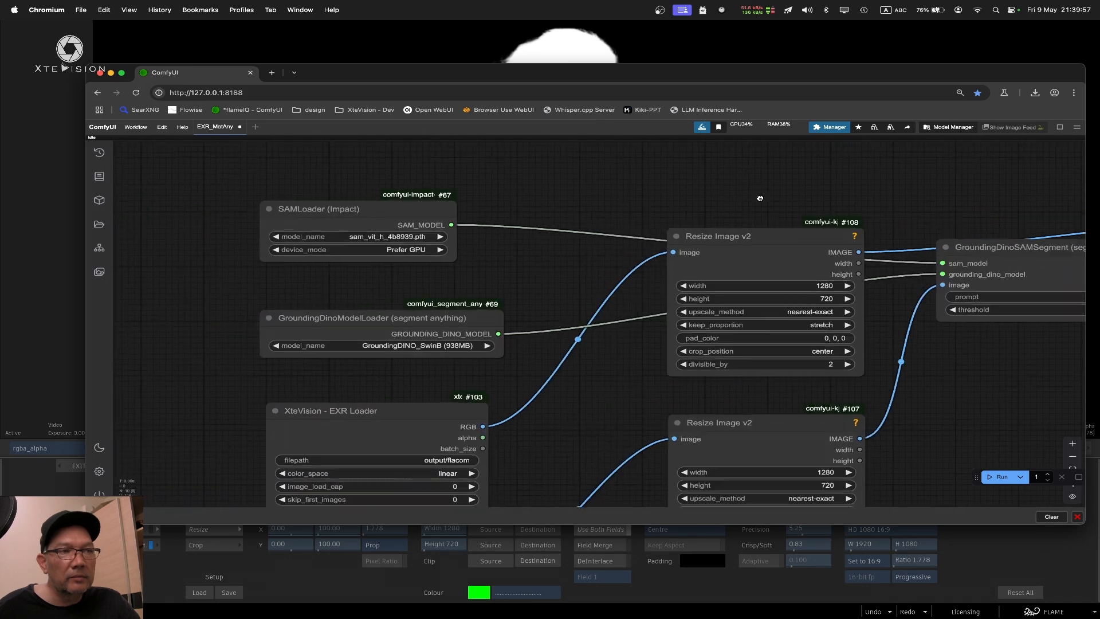
pyautogui.click(136, 127)
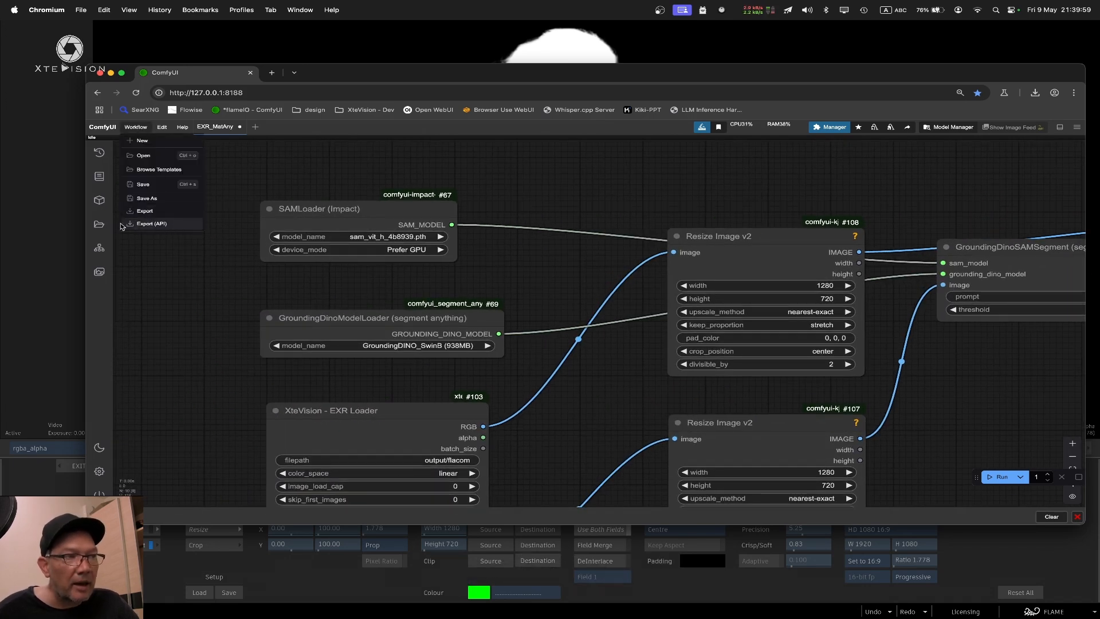
pyautogui.click(530, 192)
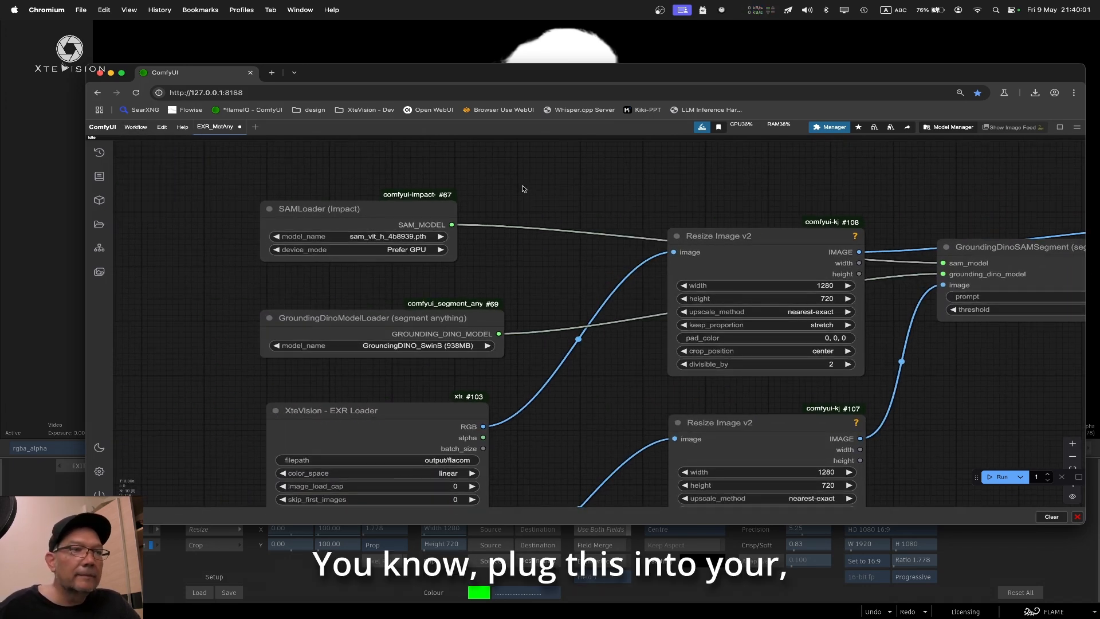
pyautogui.moveTo(686, 69); pyautogui.dragTo(646, 85)
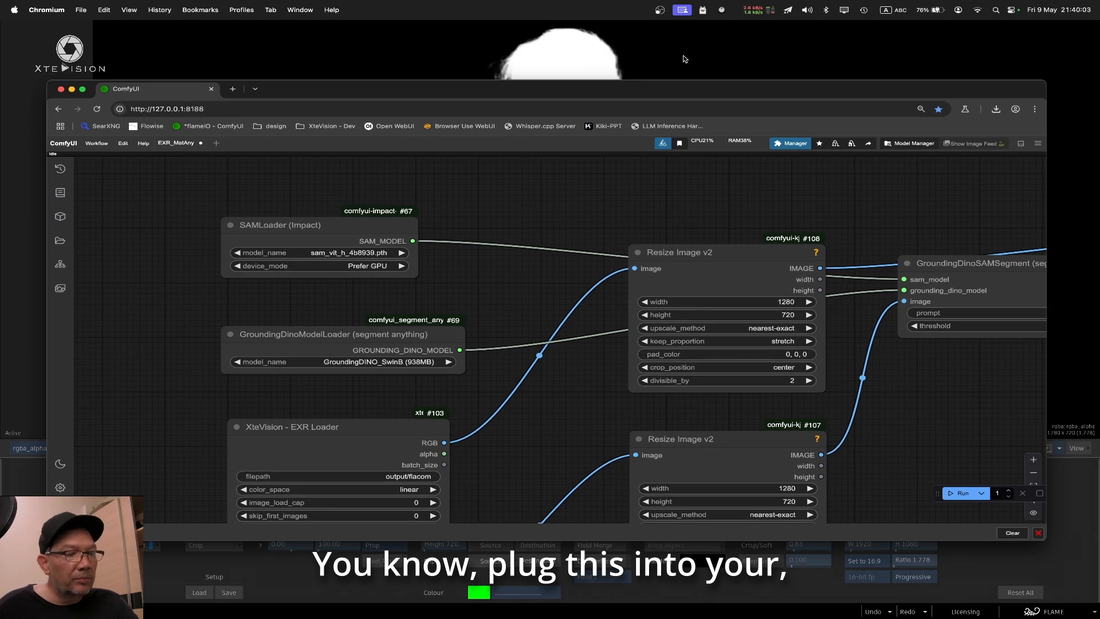
# Switch to Finder and delete the xtevision folder from the flame_comfyui workflows folder
pyautogui.press('super+Tab')
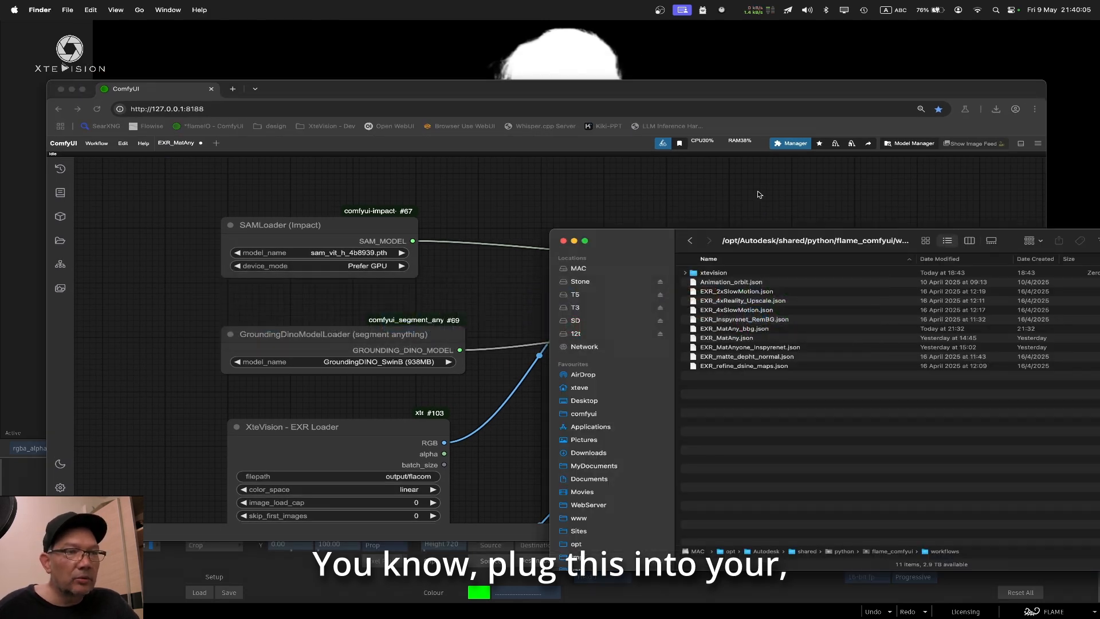
pyautogui.moveTo(649, 249); pyautogui.dragTo(426, 176)
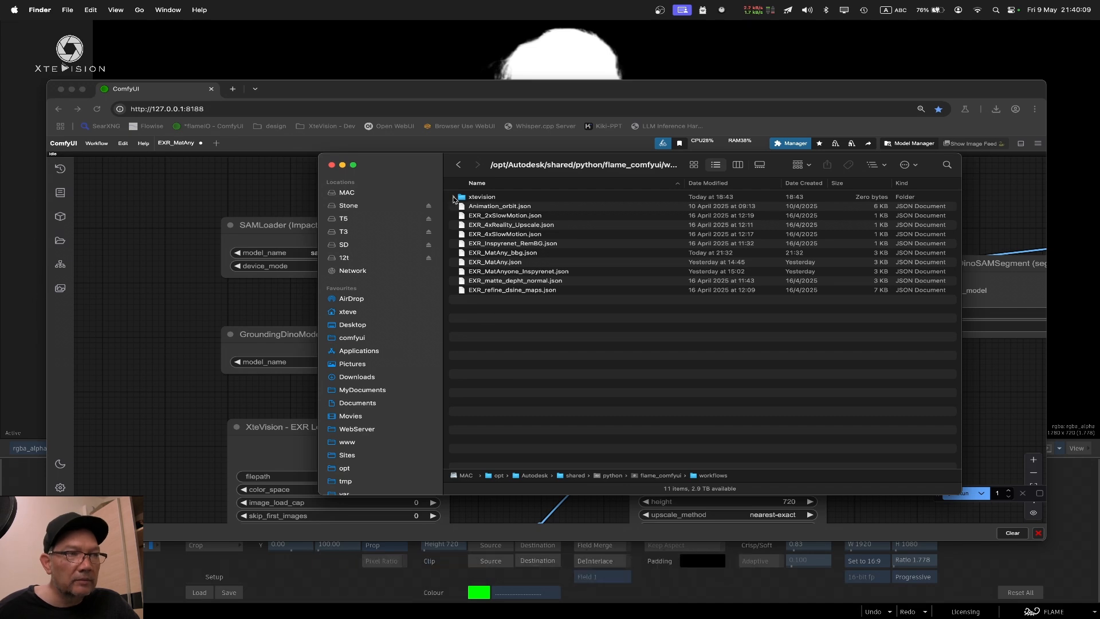
pyautogui.click(489, 197)
pyautogui.press('super+BackSpace')
pyautogui.click(666, 323)
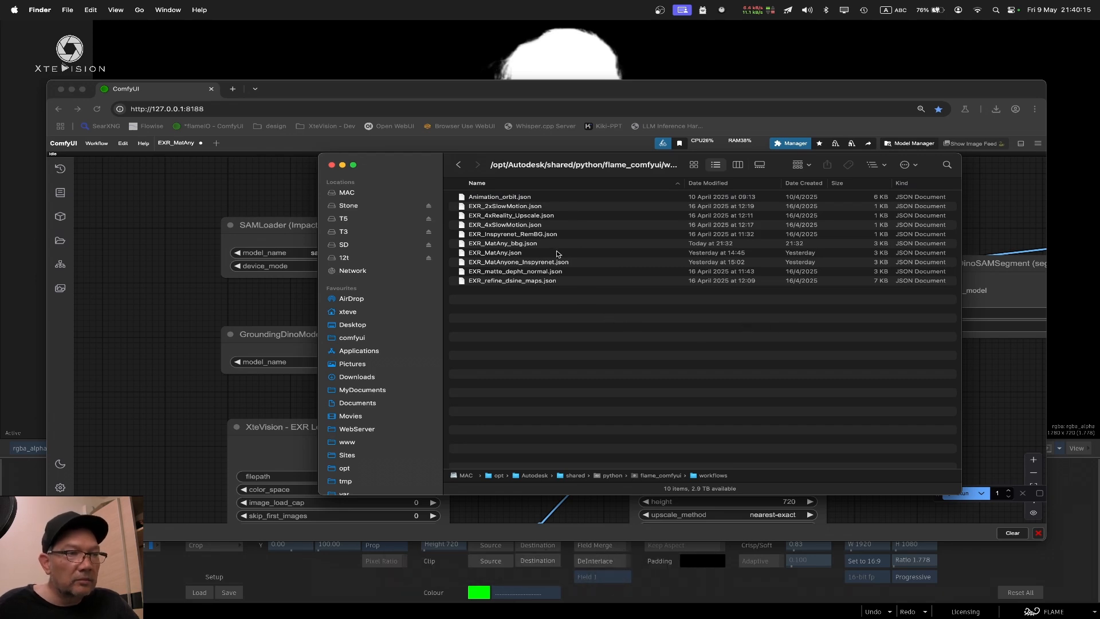
# Rename the workflow file EXR_MatAny.json to EXR_MatAny_GS.json in the workflows folder
pyautogui.click(529, 245)
pyautogui.click(508, 255)
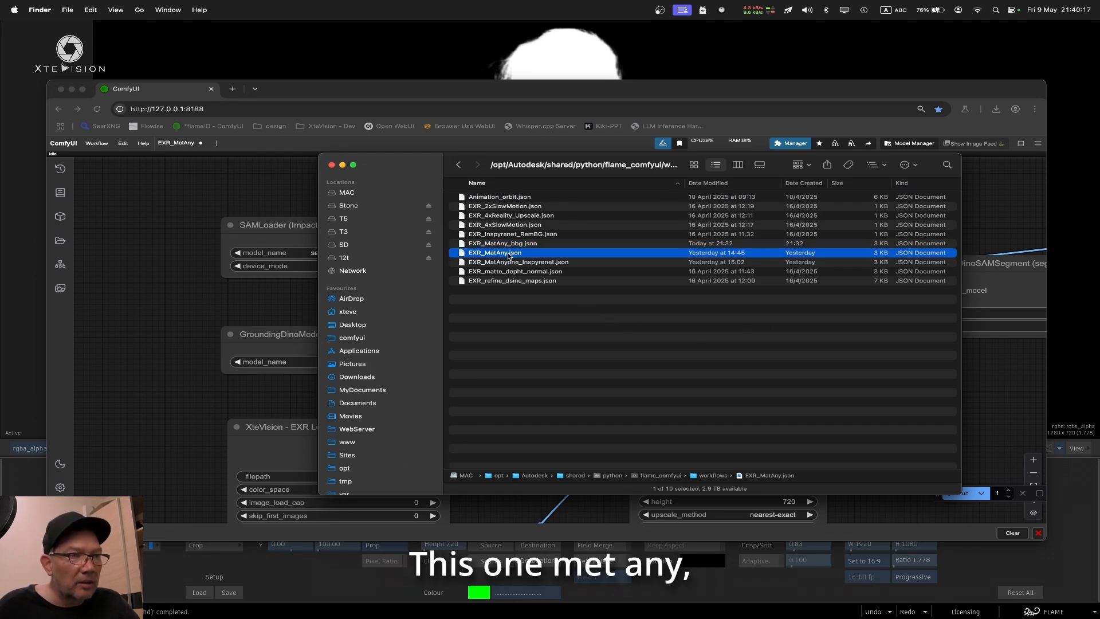
pyautogui.press('Return')
pyautogui.press('Right')
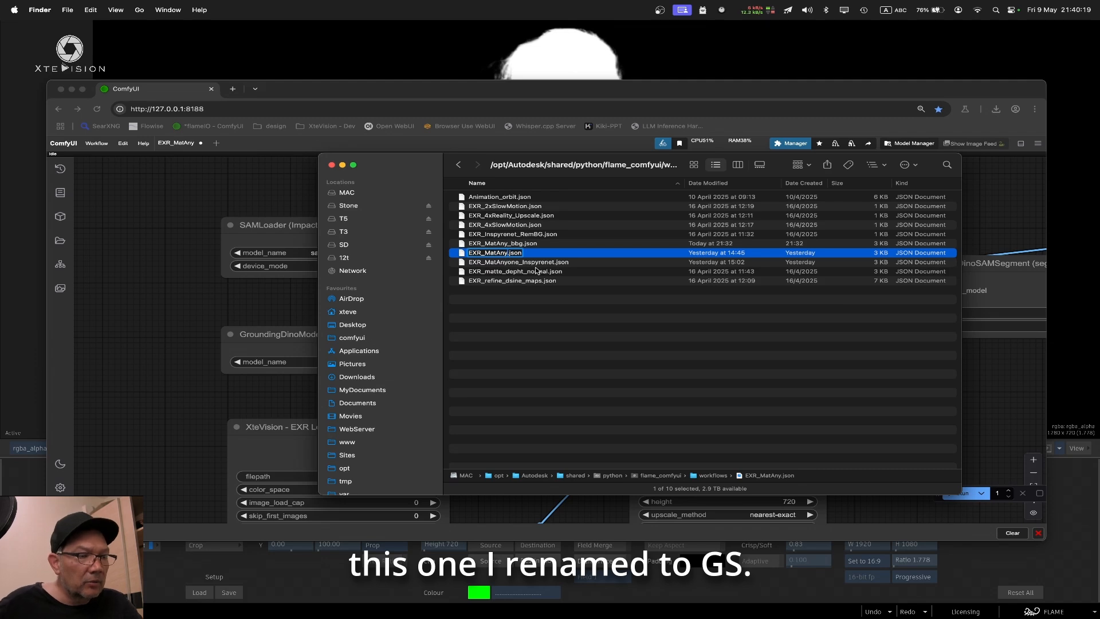
pyautogui.write('_G')
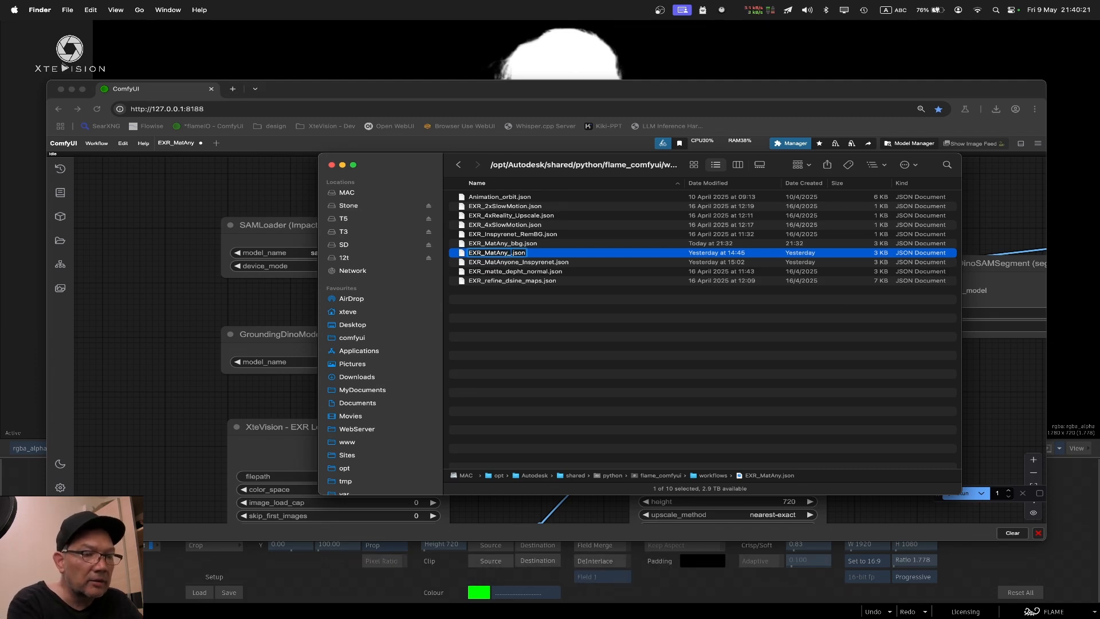
pyautogui.write('S')
pyautogui.press('Return')
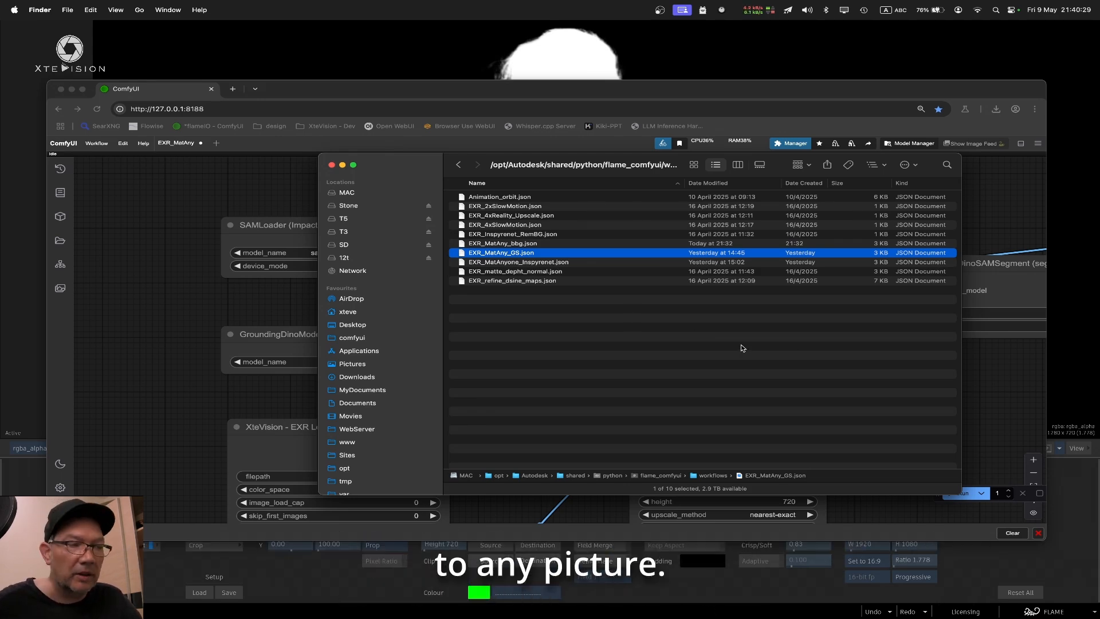
pyautogui.click(614, 351)
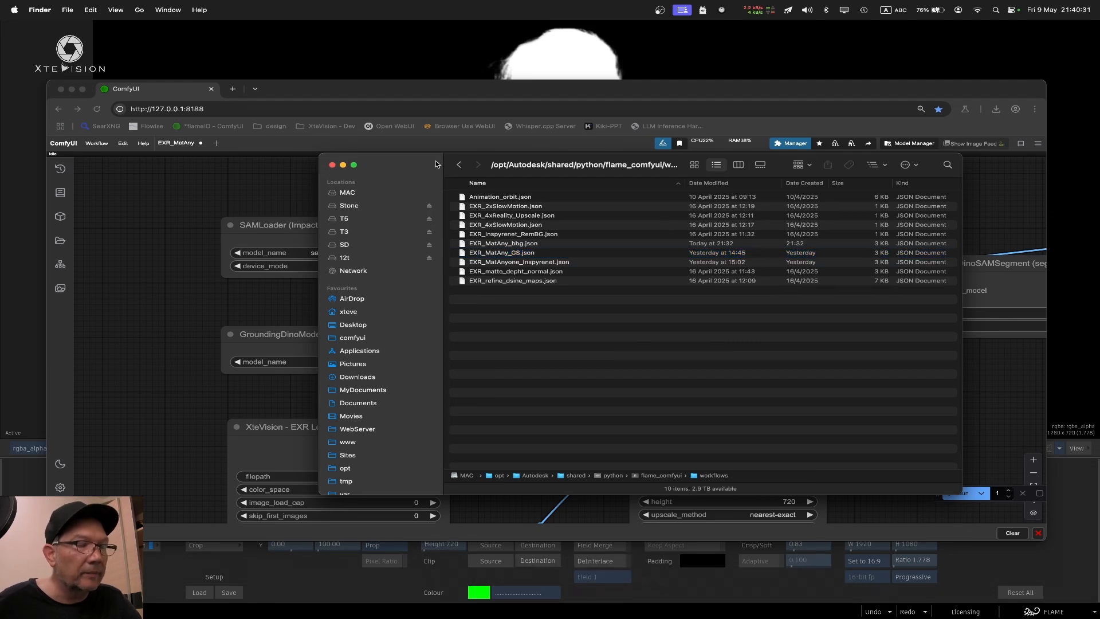
pyautogui.moveTo(436, 165); pyautogui.dragTo(459, 158)
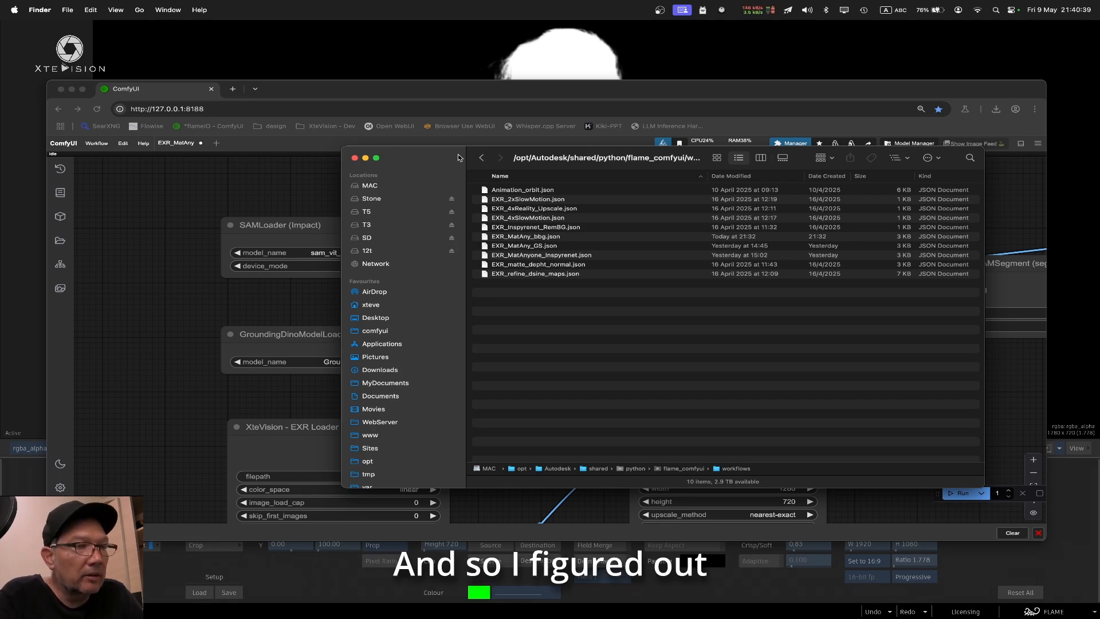
# Return to ComfyUI in Chromium and examine the prompt and threshold of the GroundingDinoSAMSegment node
pyautogui.click(462, 102)
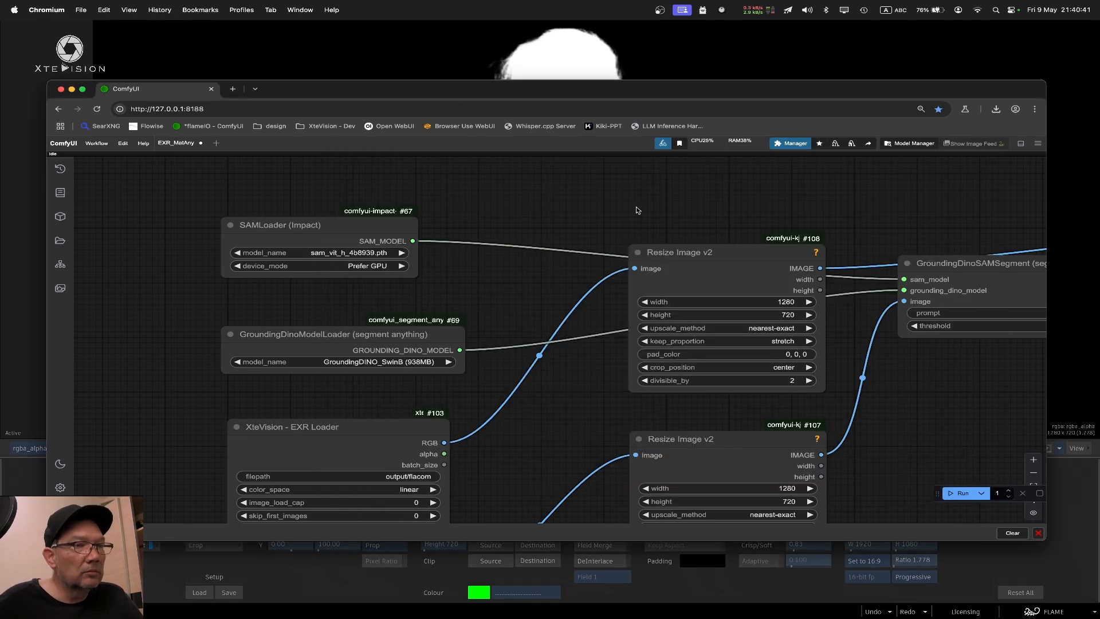
pyautogui.moveTo(823, 201); pyautogui.dragTo(755, 182)
pyautogui.moveTo(936, 193); pyautogui.dragTo(737, 184)
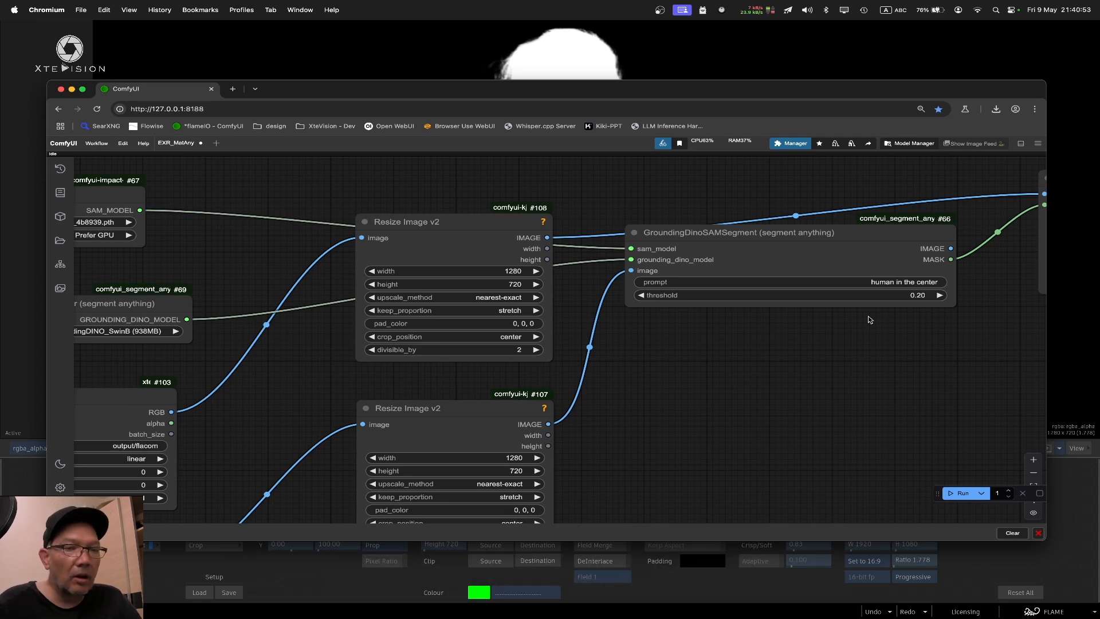
# Switch to Flame and go to the last frame of the rgba_alpha matte to check the person's edges
pyautogui.click(706, 38)
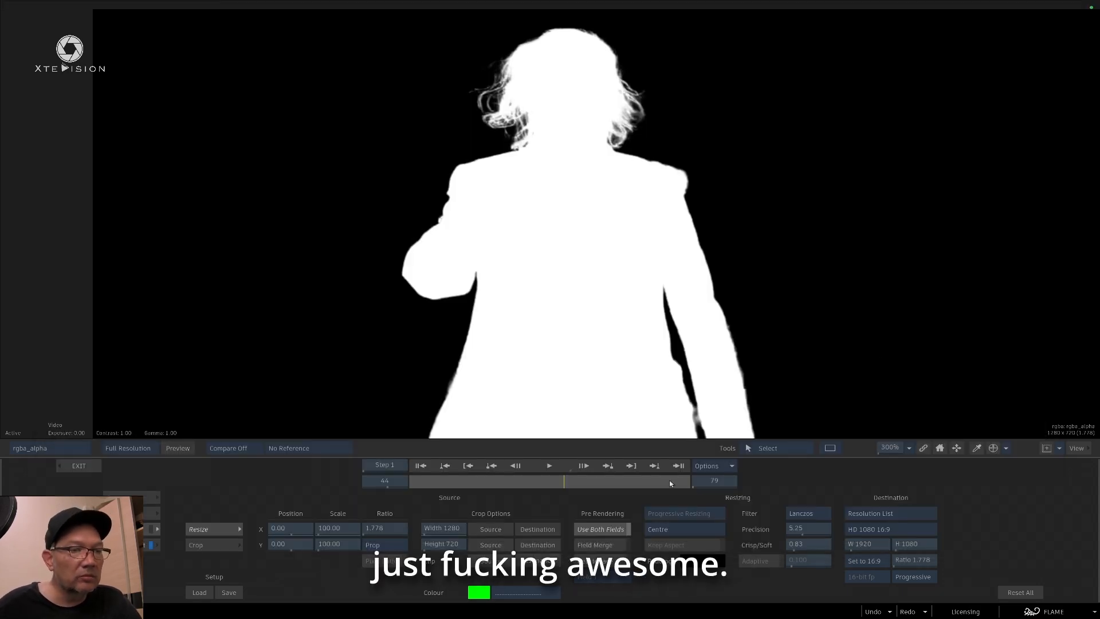
pyautogui.click(675, 467)
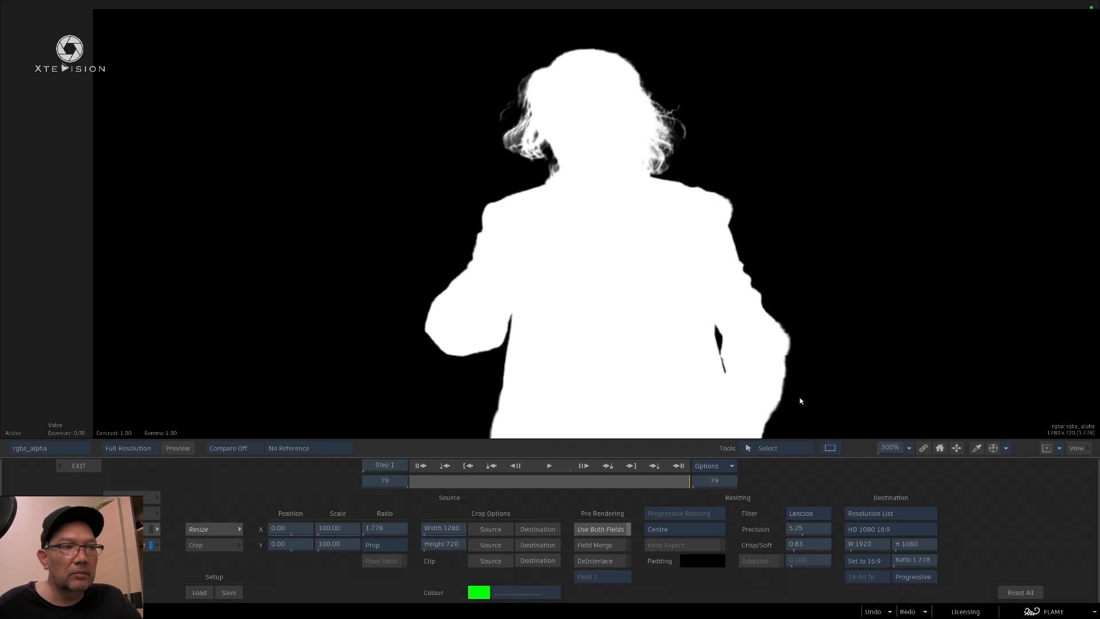